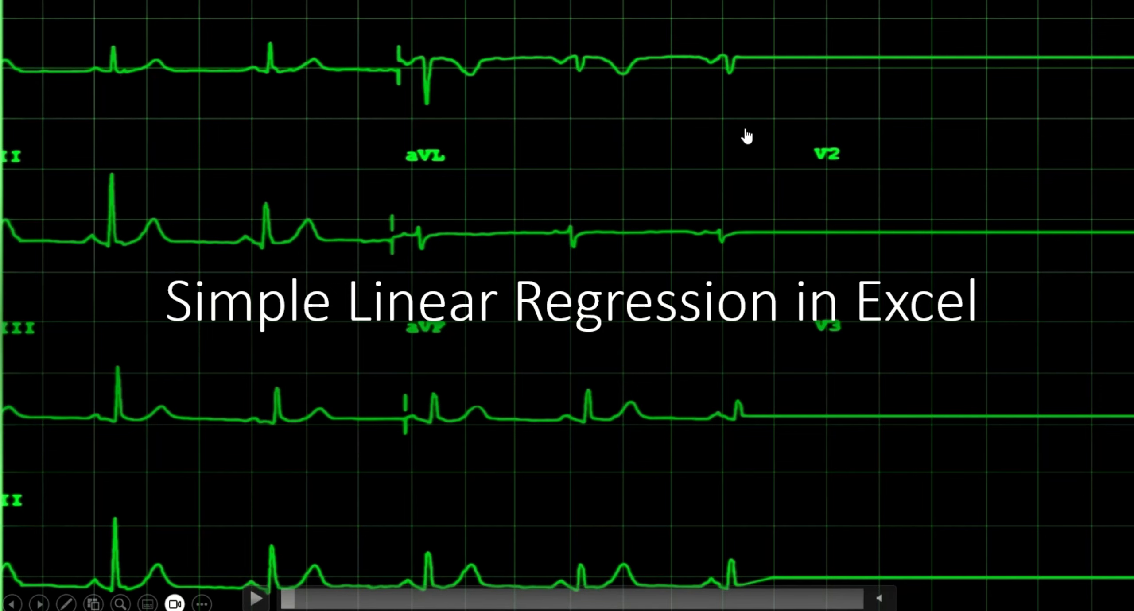
Leave the slide show, switch to the Excel workbook, and clear the old equation notes in cells I18:L24
key(Escape)
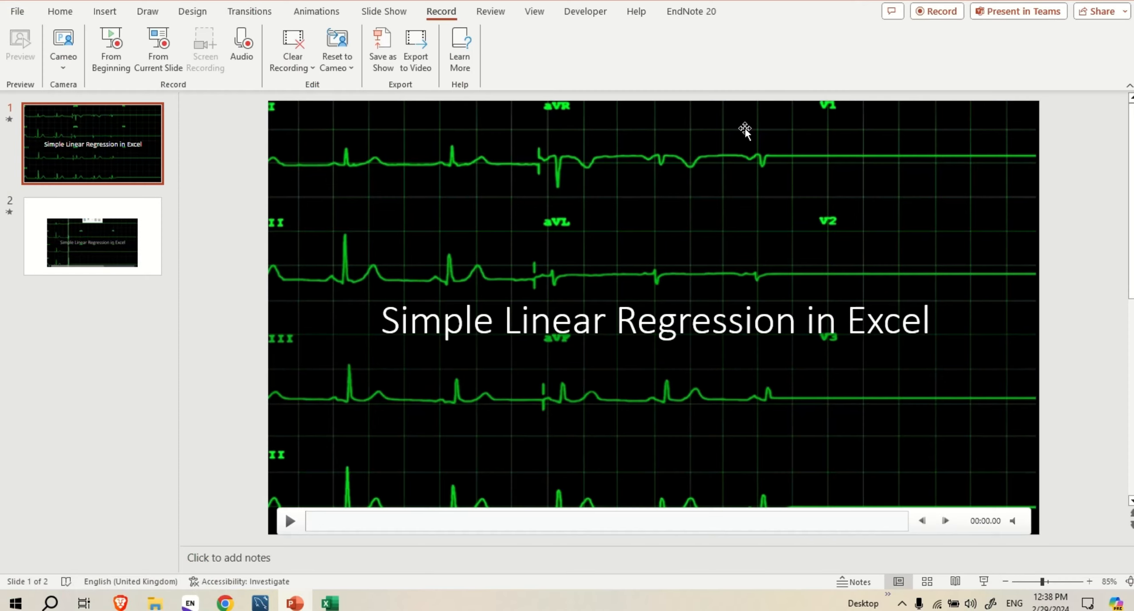
click(329, 604)
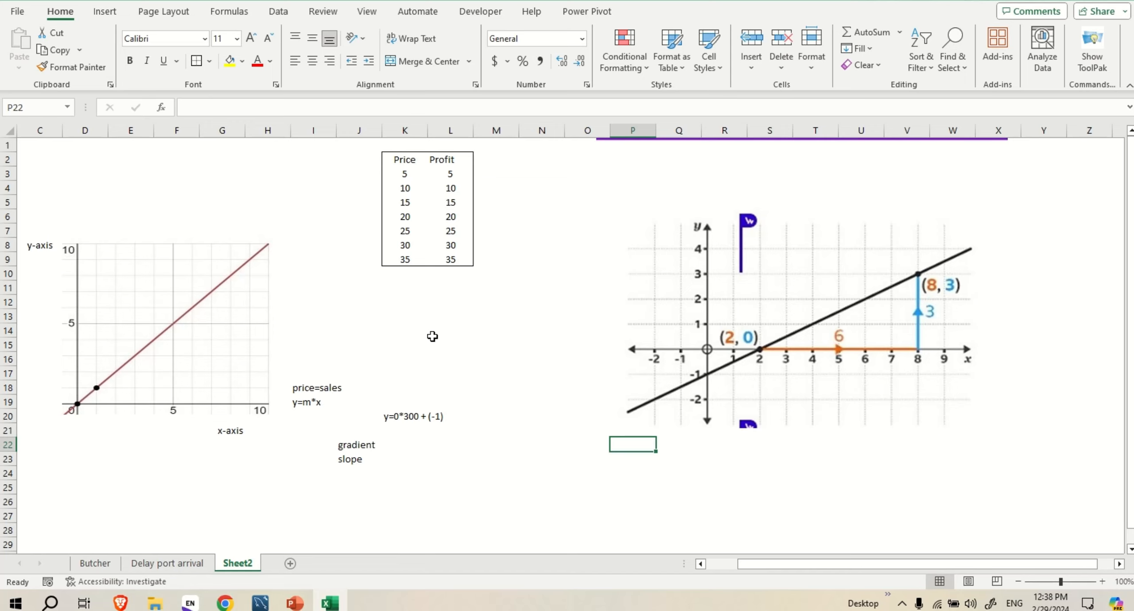
drag(312, 388, 441, 467)
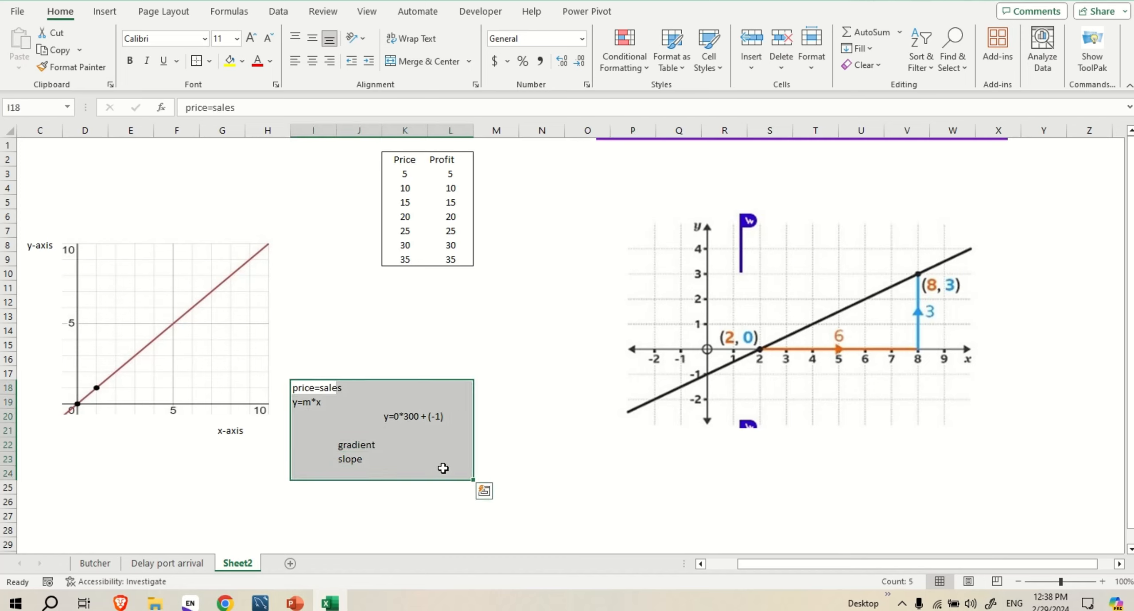
key(Delete)
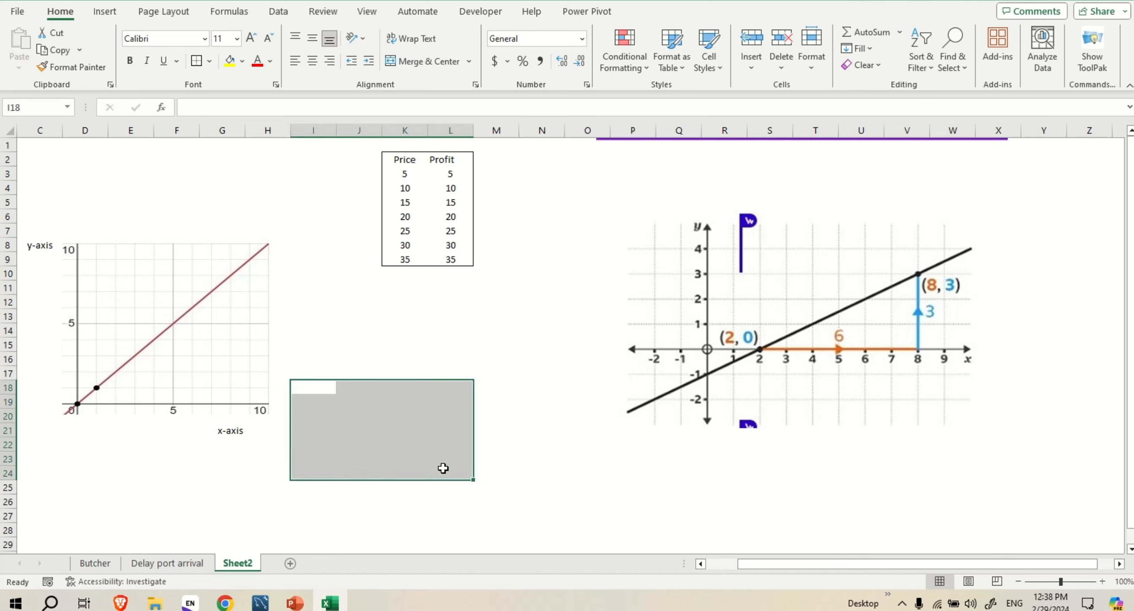
click(419, 348)
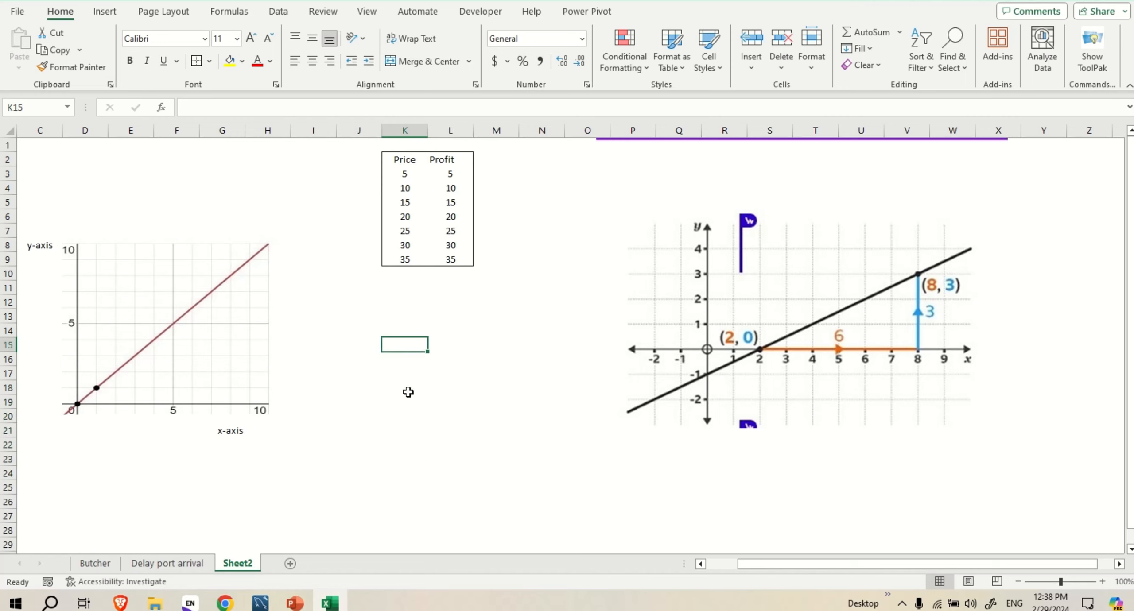
click(377, 420)
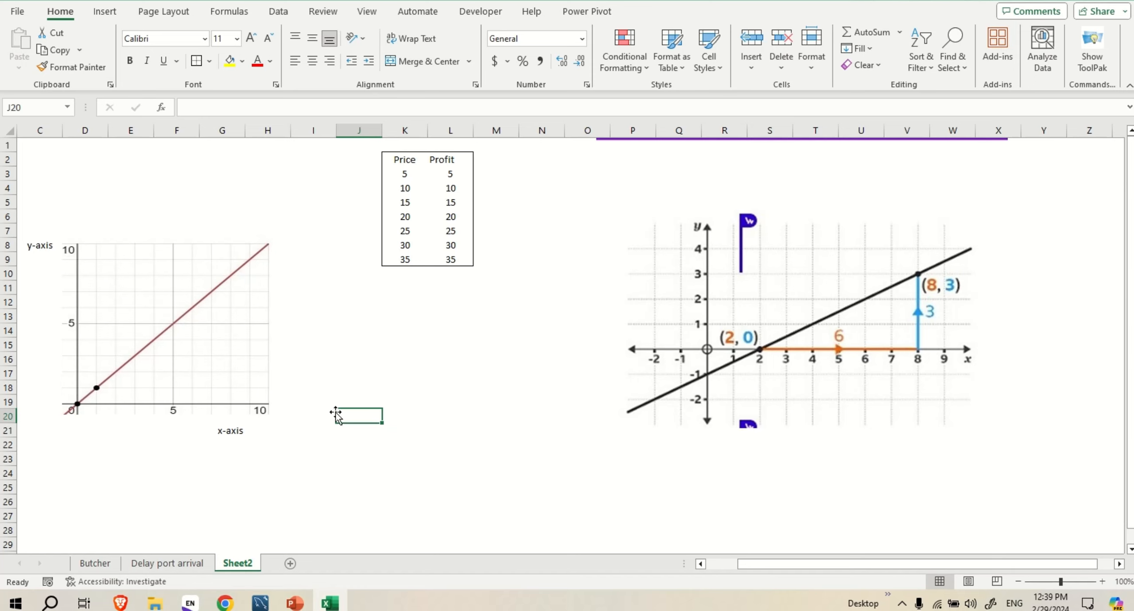
click(95, 287)
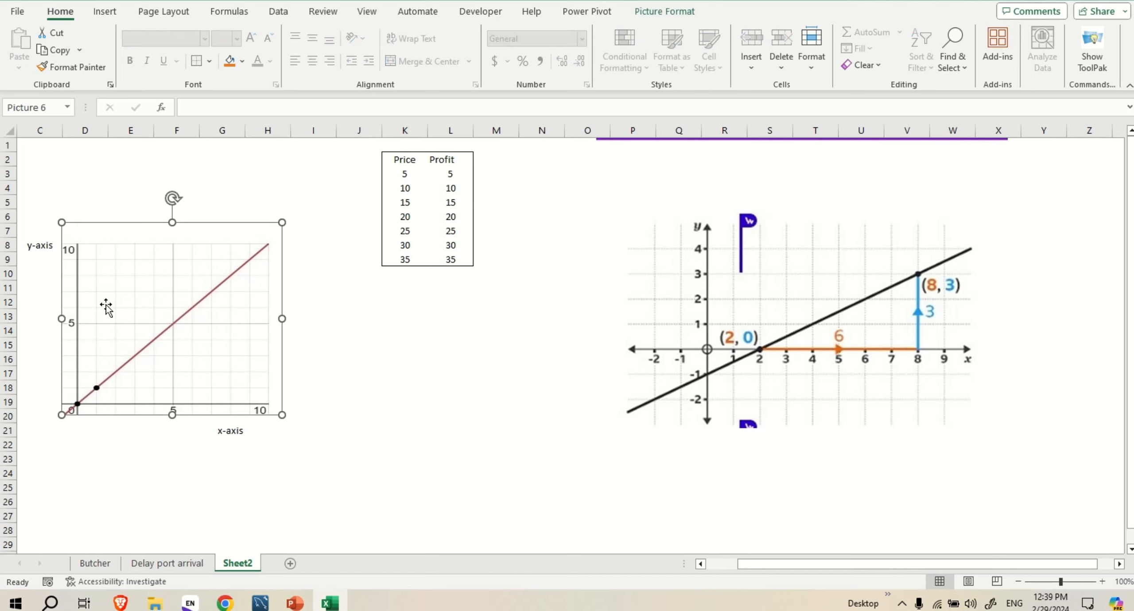
click(131, 471)
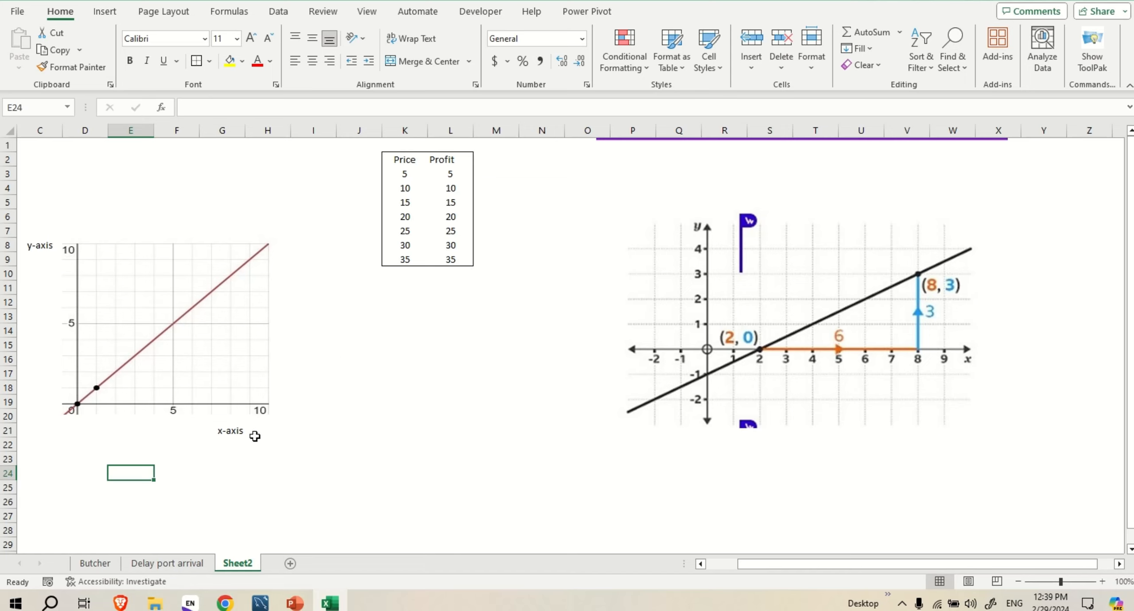
click(185, 459)
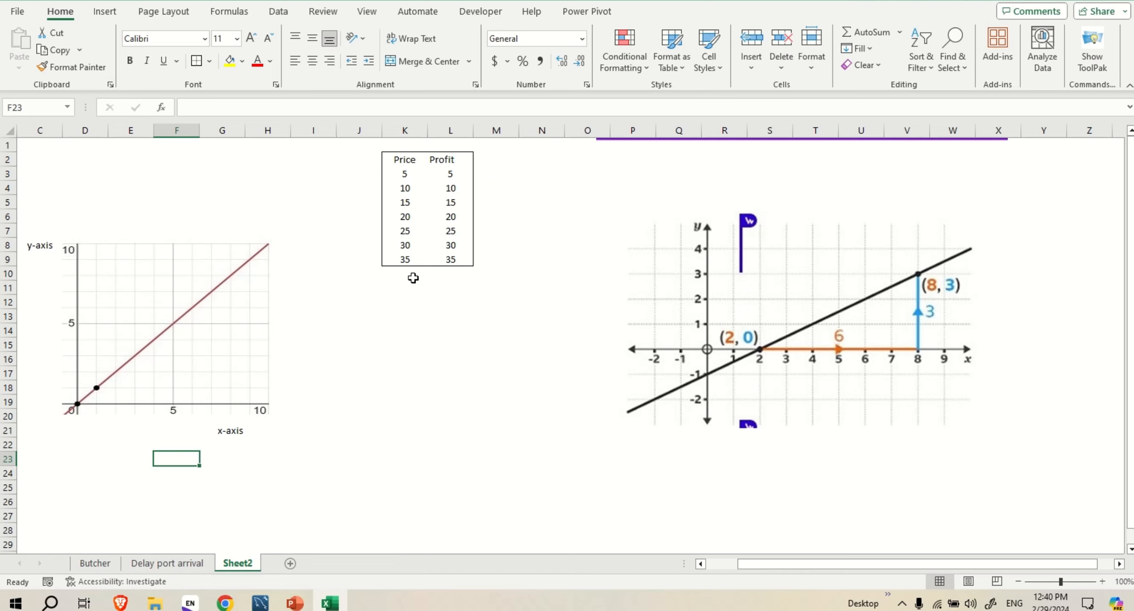
Enter the note "profit = sales" in cell J16 and "y=" in cell J17
click(369, 357)
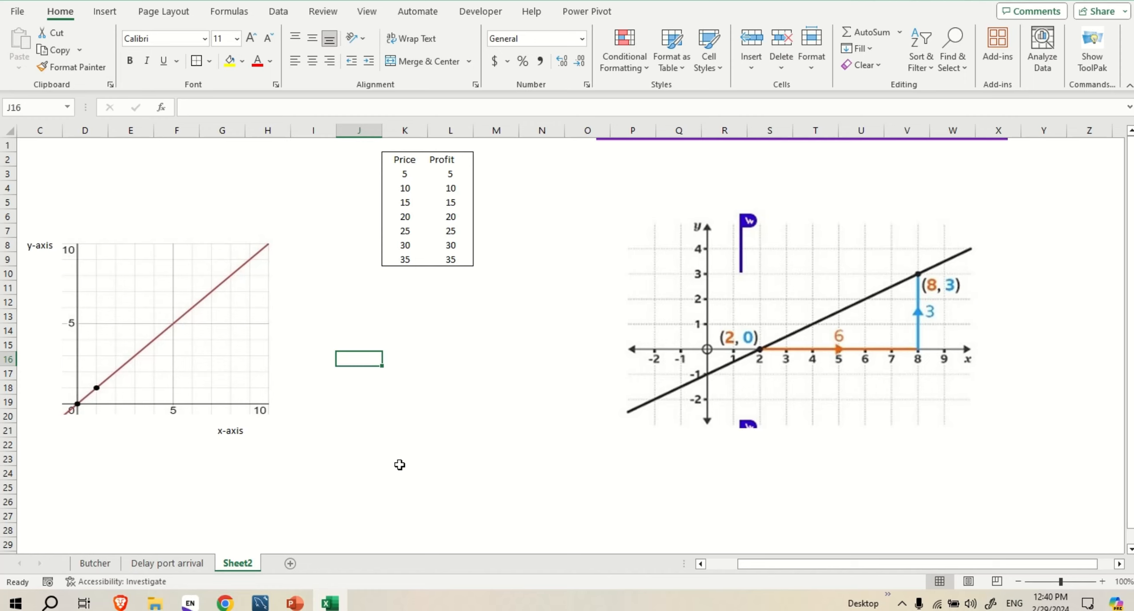
text(profit = sales)
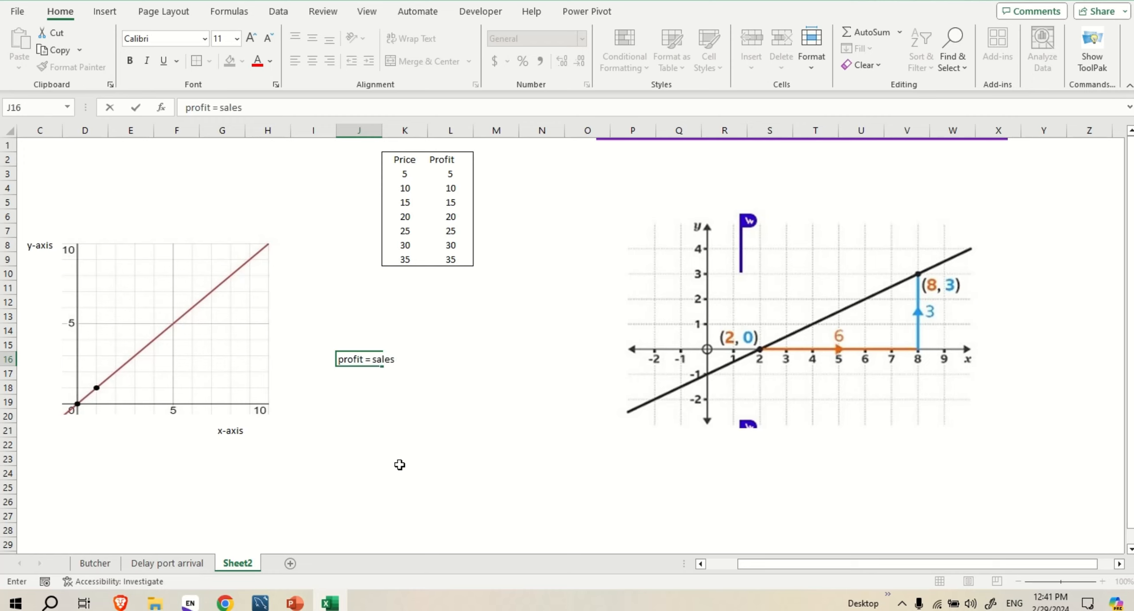
key(ctrl+Return)
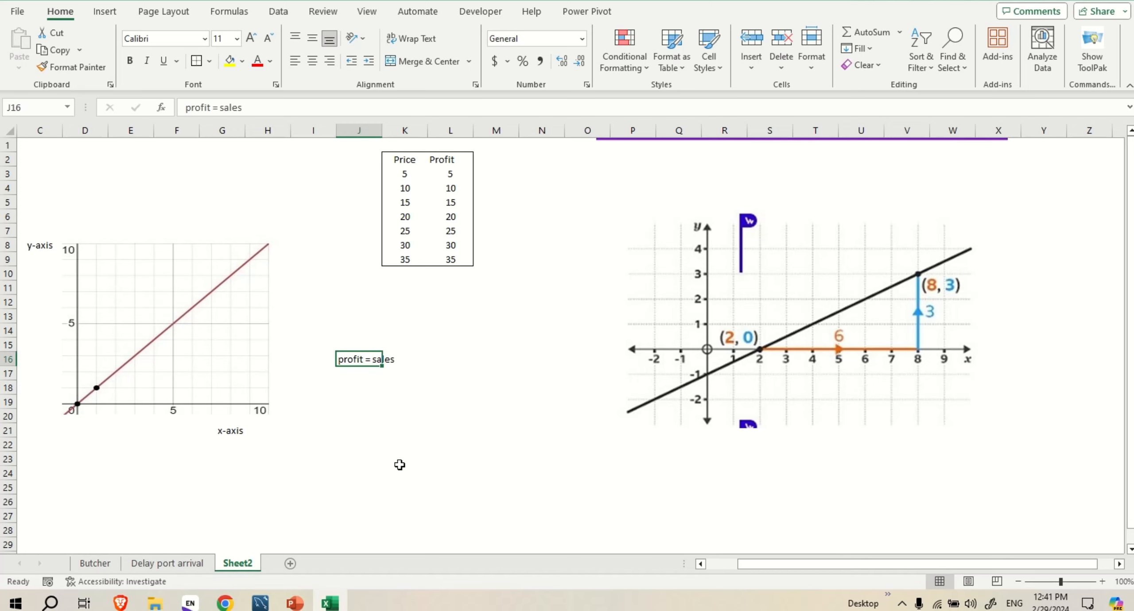
key(Return)
text(y)
click(392, 361)
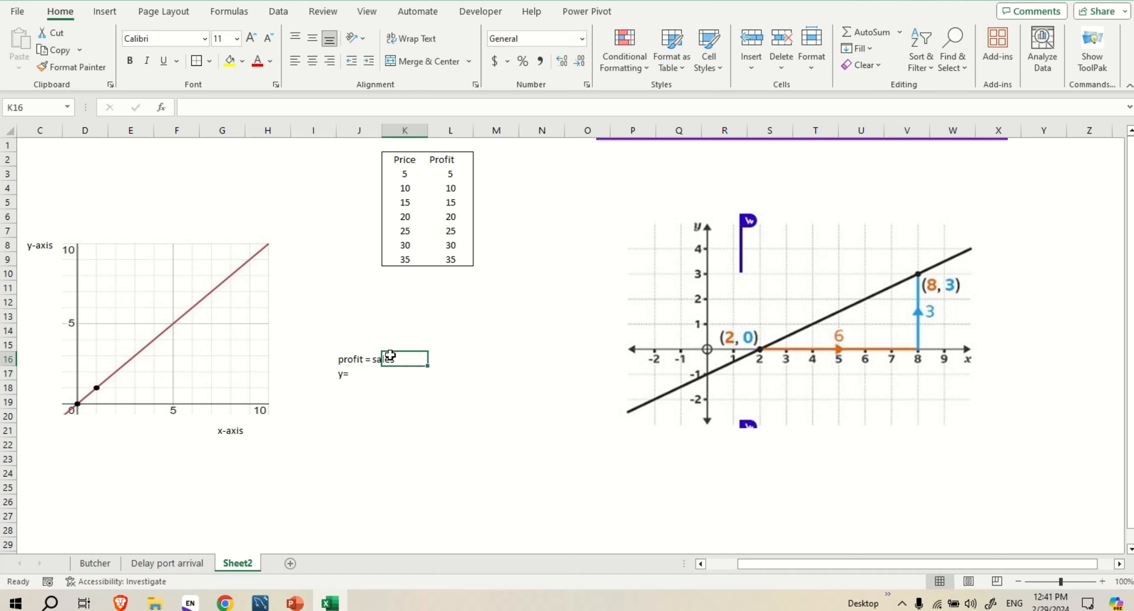
key(Left)
text(pr)
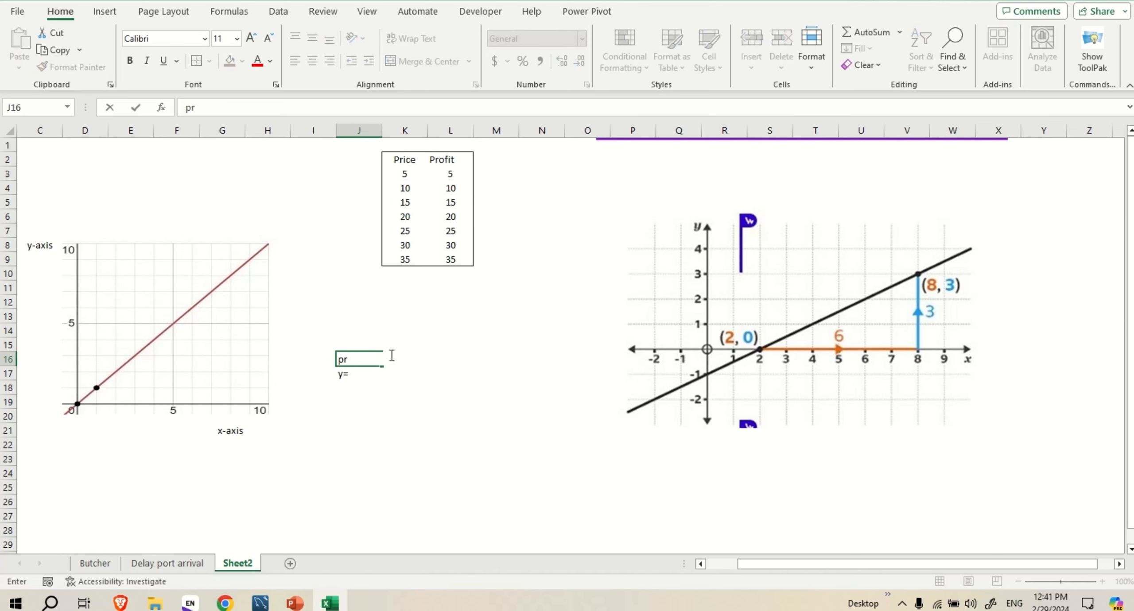
text(ice)
key(Return)
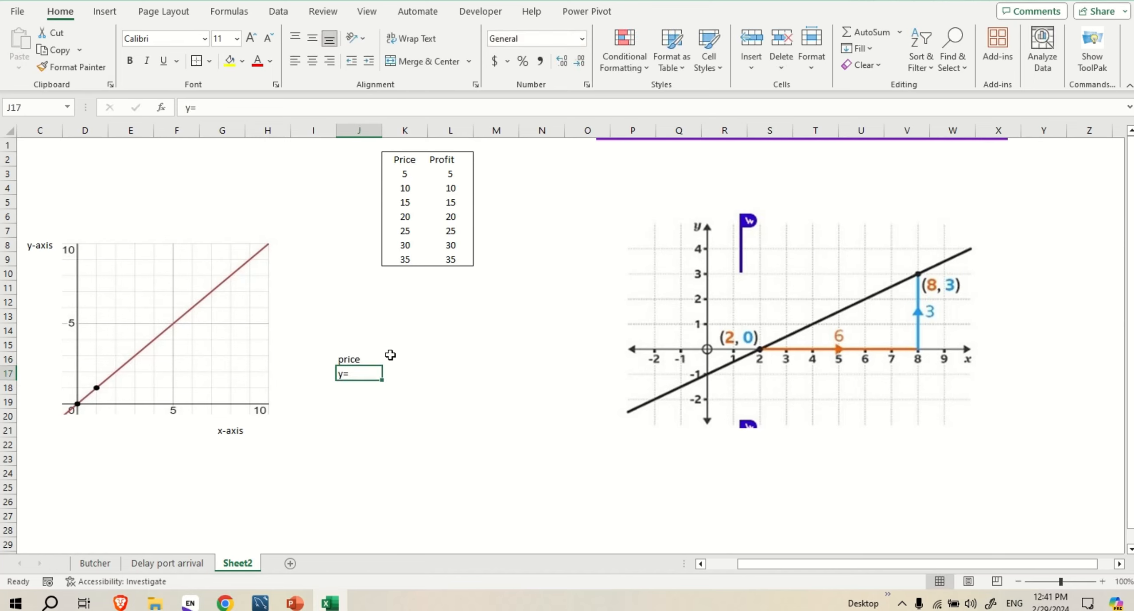
key(Up)
text(profit = sales)
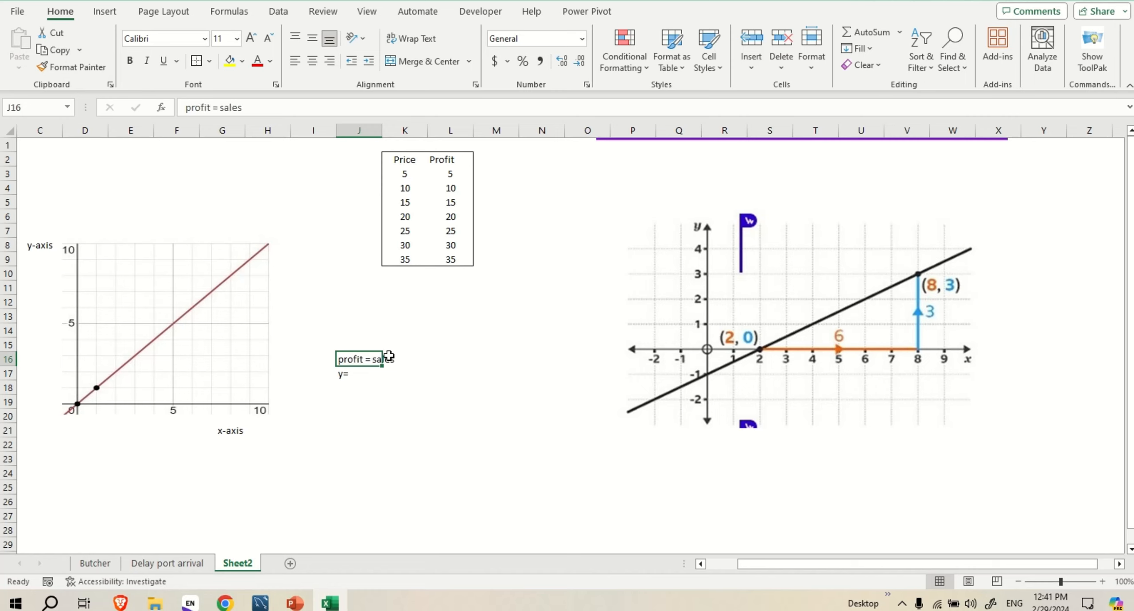
Edit the note in cell J16 to read "profit = price"
double_click(381, 366)
double_click(378, 359)
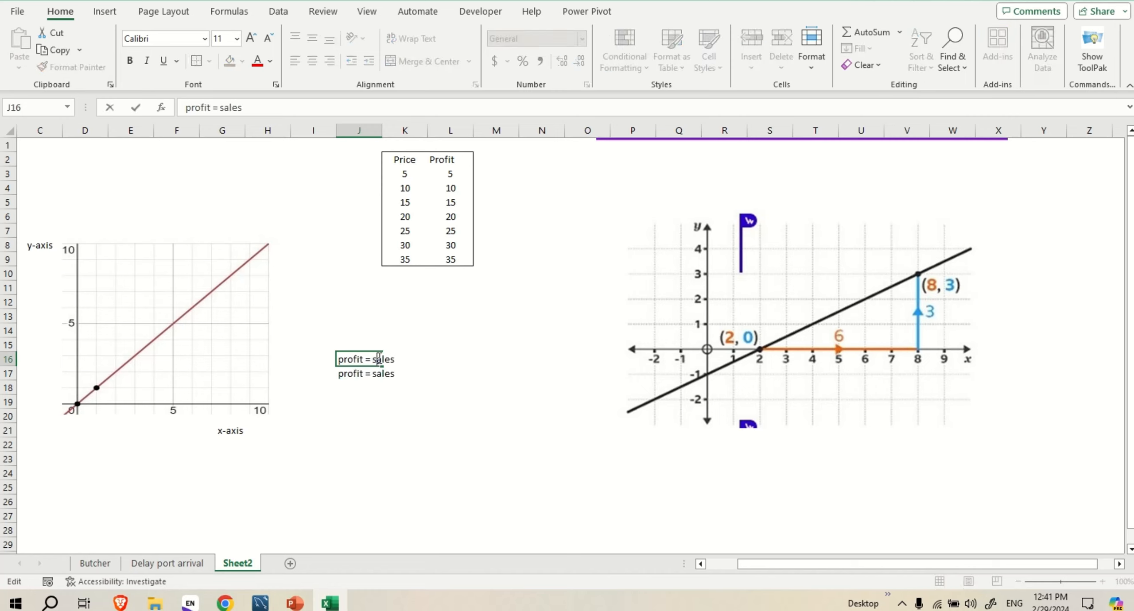
key(End)
key(BackSpace)
key(BackSpace)
key(BackSpace)
key(BackSpace)
key(BackSpace)
text(price)
key(Return)
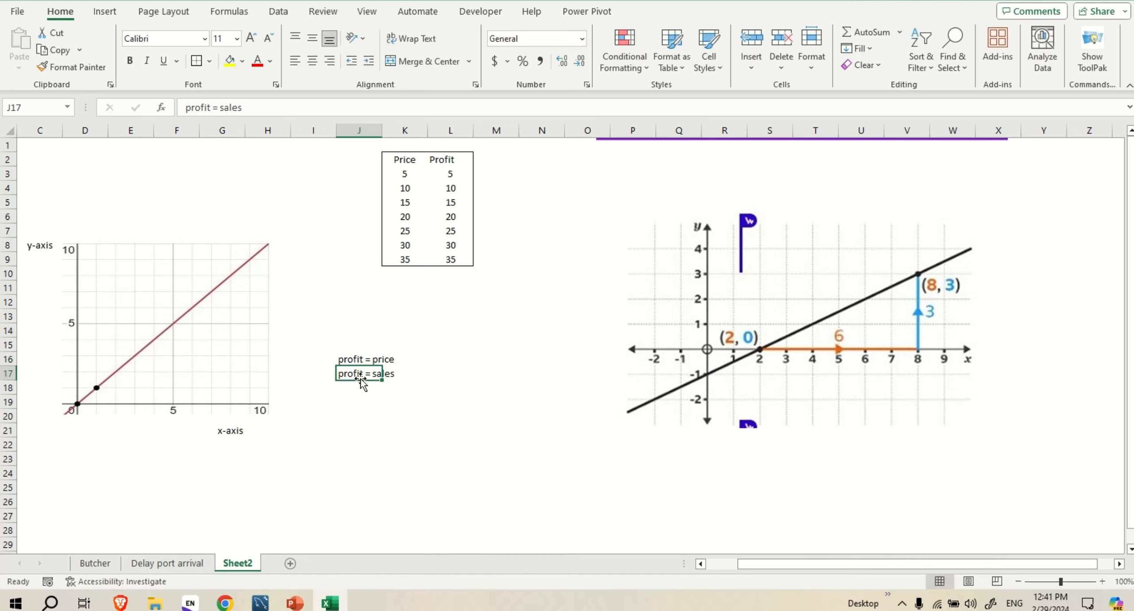
Replace the content of cell J17 with the equation y=x
key(BackSpace)
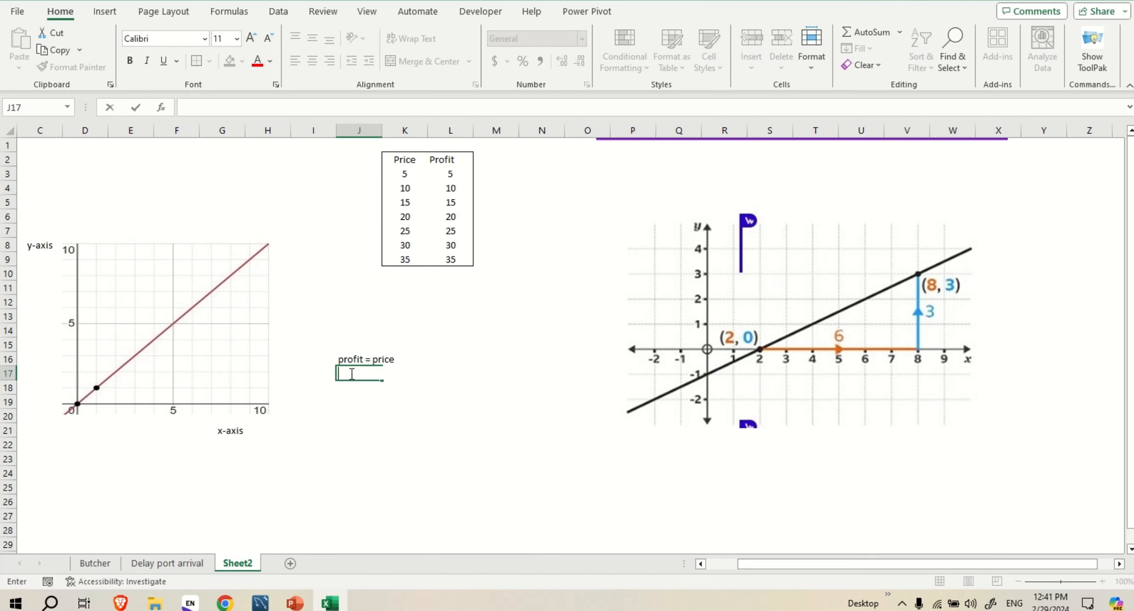
text(y=x)
Write the line equation y=m*x in cell J19
click(370, 402)
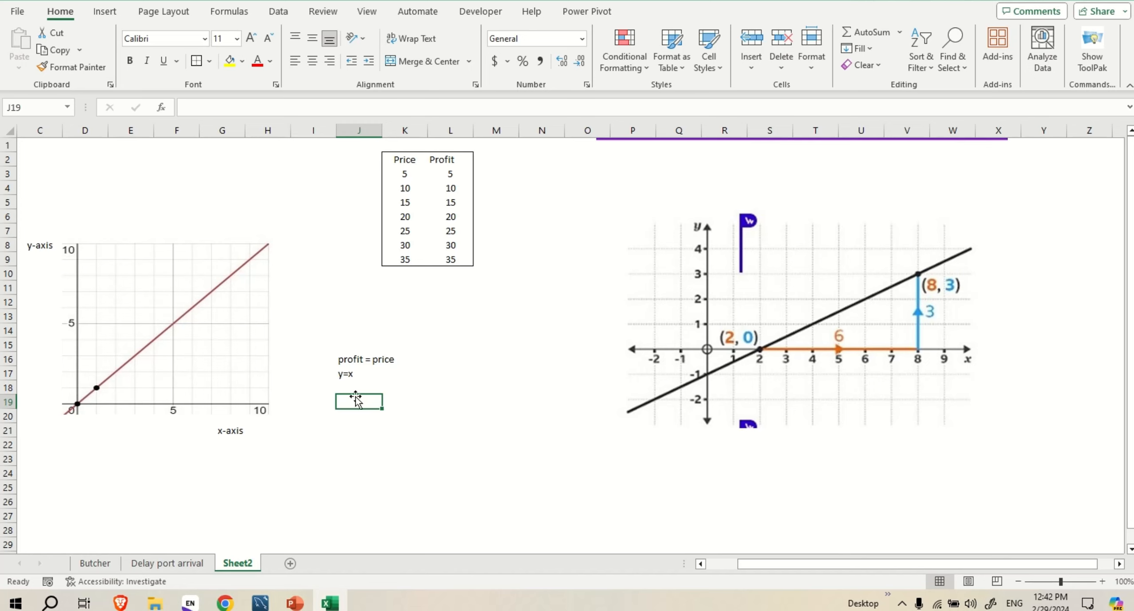
text(y=)
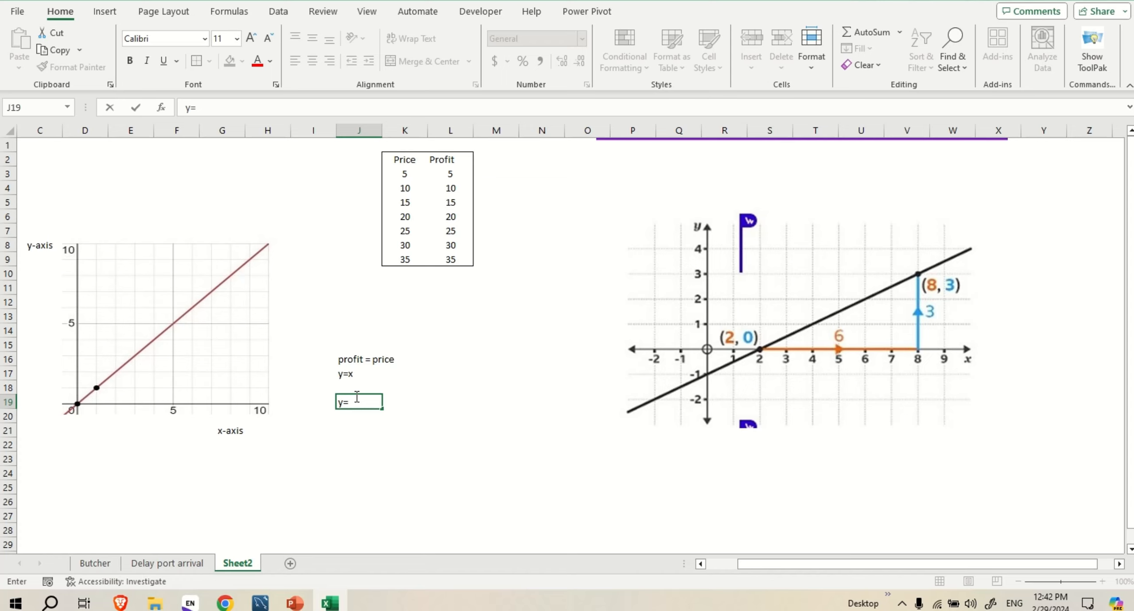
text(m*x)
click(489, 16)
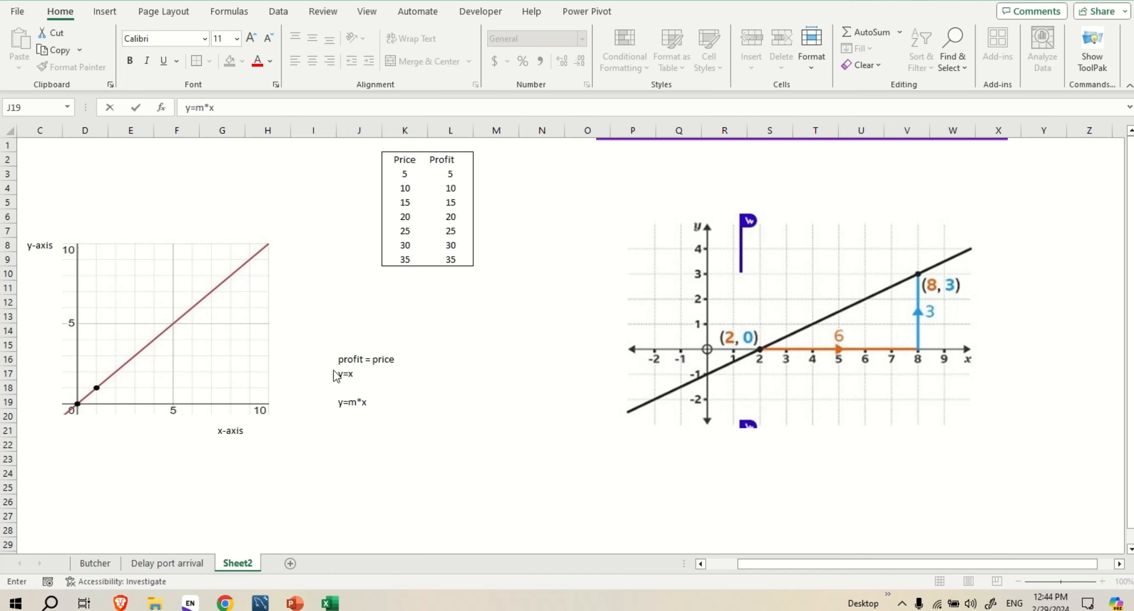
Enter the slope of the second graph's line as 3/6 in cell M16
click(506, 363)
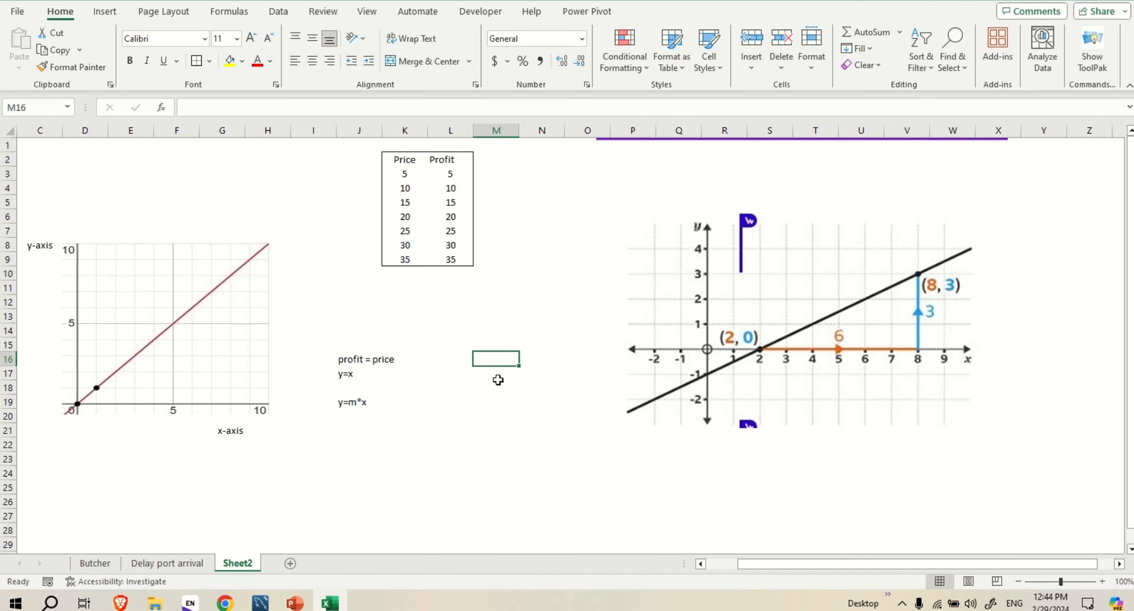
text(3/)
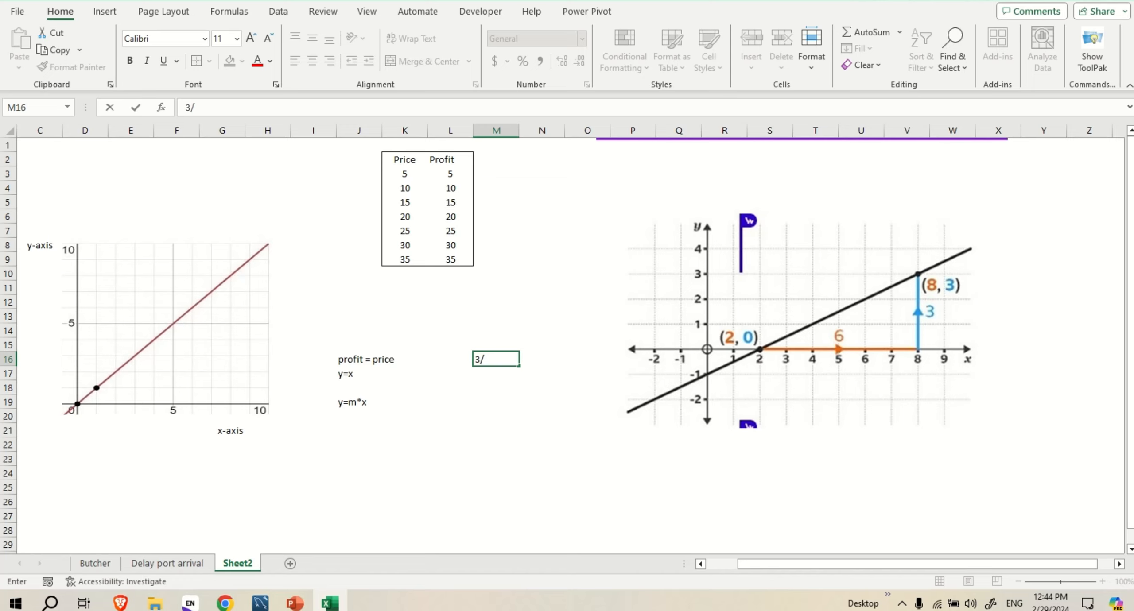
text(6)
key(Return)
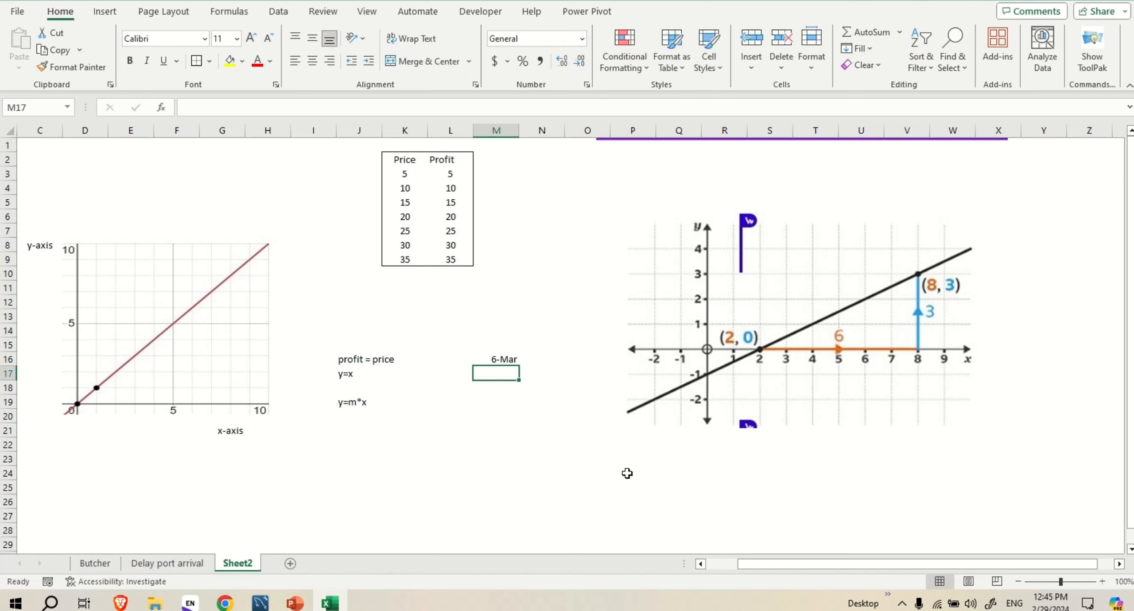
Format cell M16 as Number and re-enter the slope as 3/6
click(503, 360)
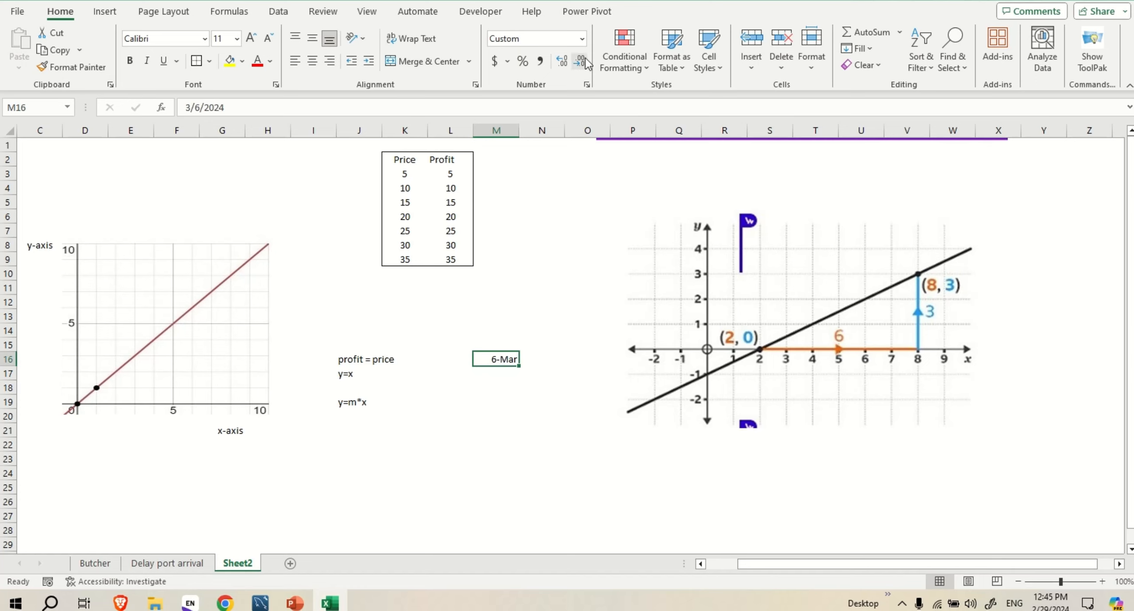
click(584, 42)
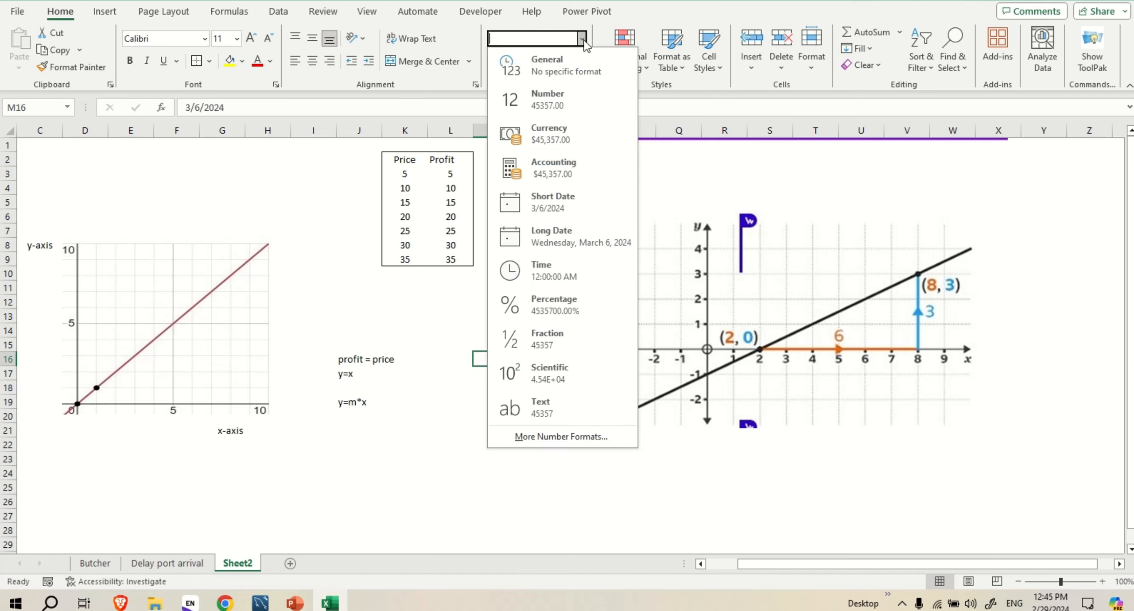
click(557, 93)
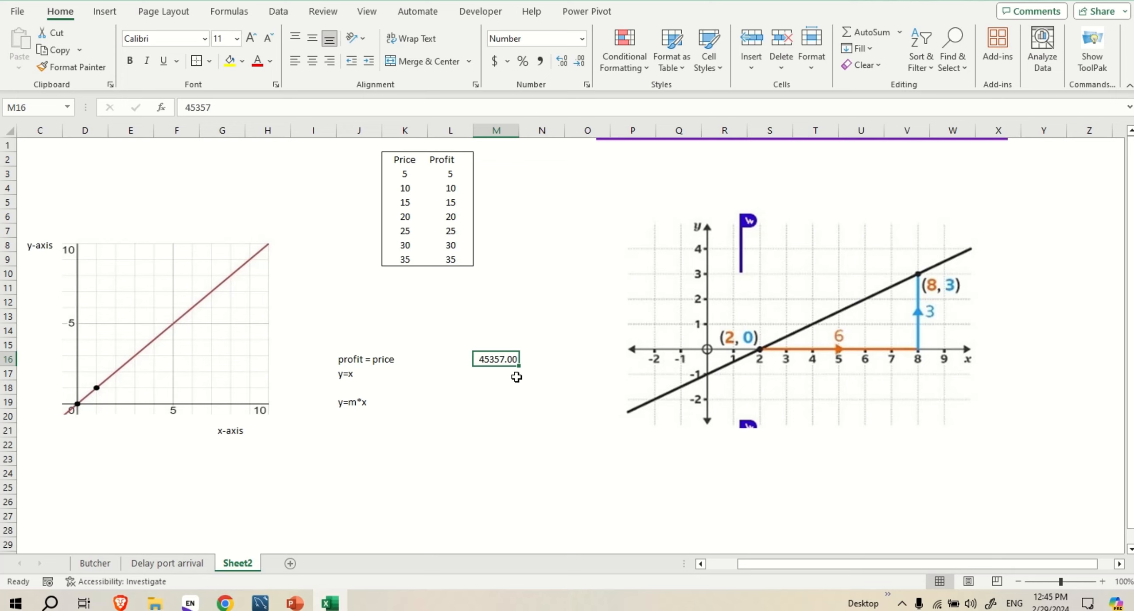
key(BackSpace)
text(3)
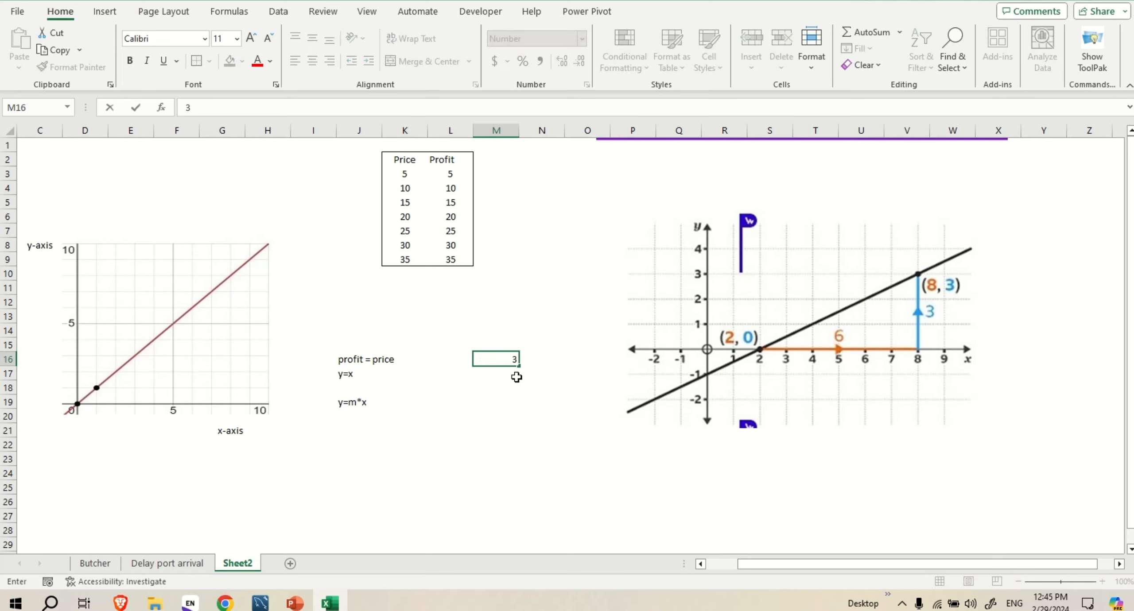
text(/6)
key(Return)
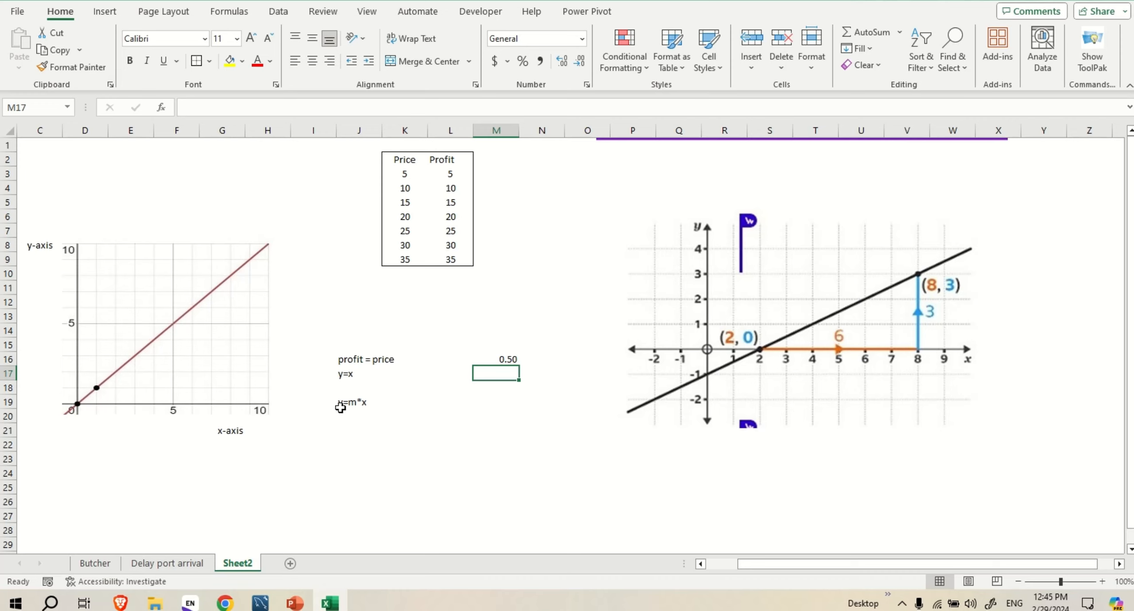
Write the equation y=0.5*2 in cell J21 and enter its result as =1 in cell K21
click(354, 429)
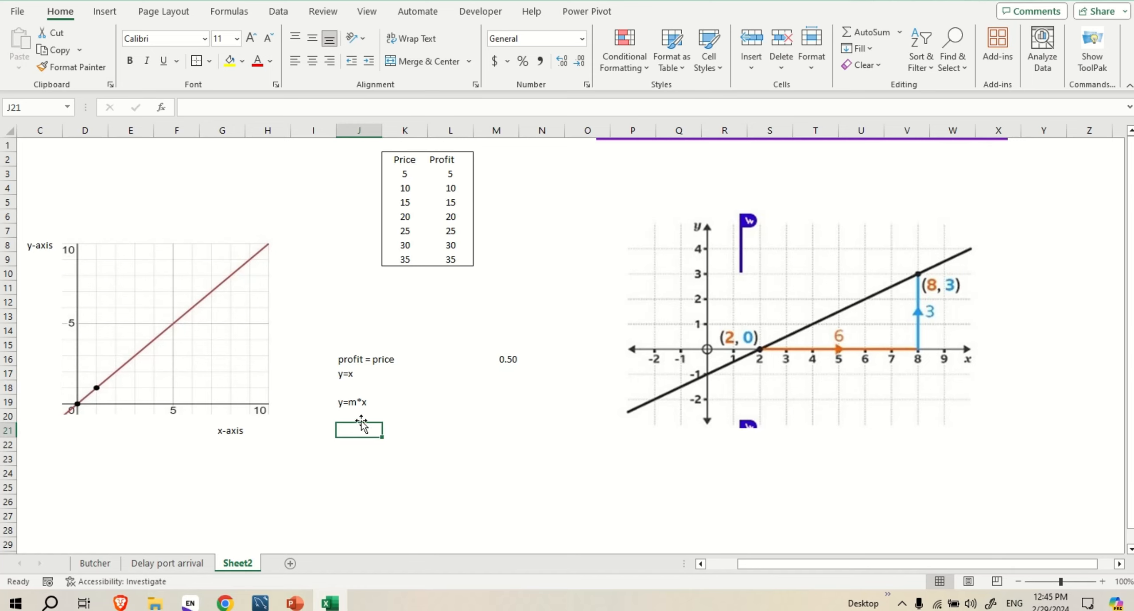
text(y=)
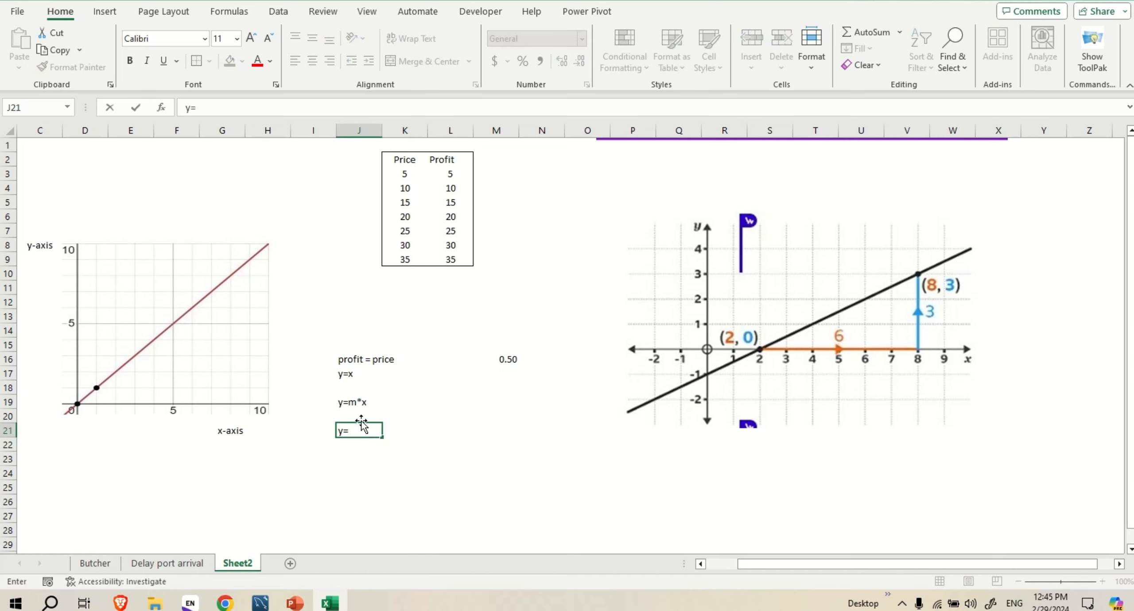
text(0.5*)
text(2)
click(399, 429)
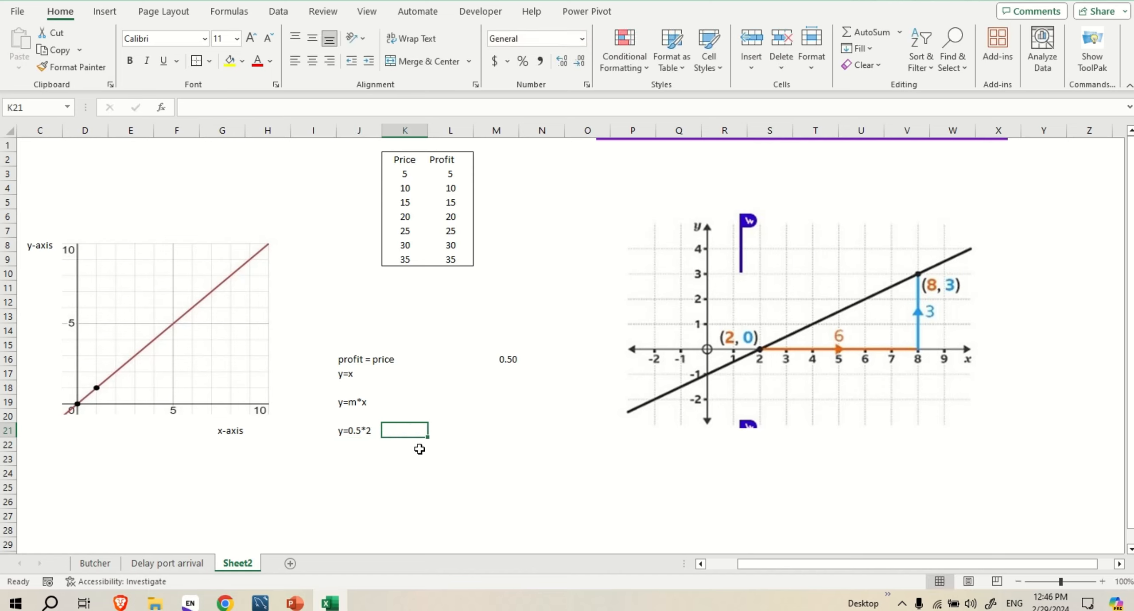
text(=1)
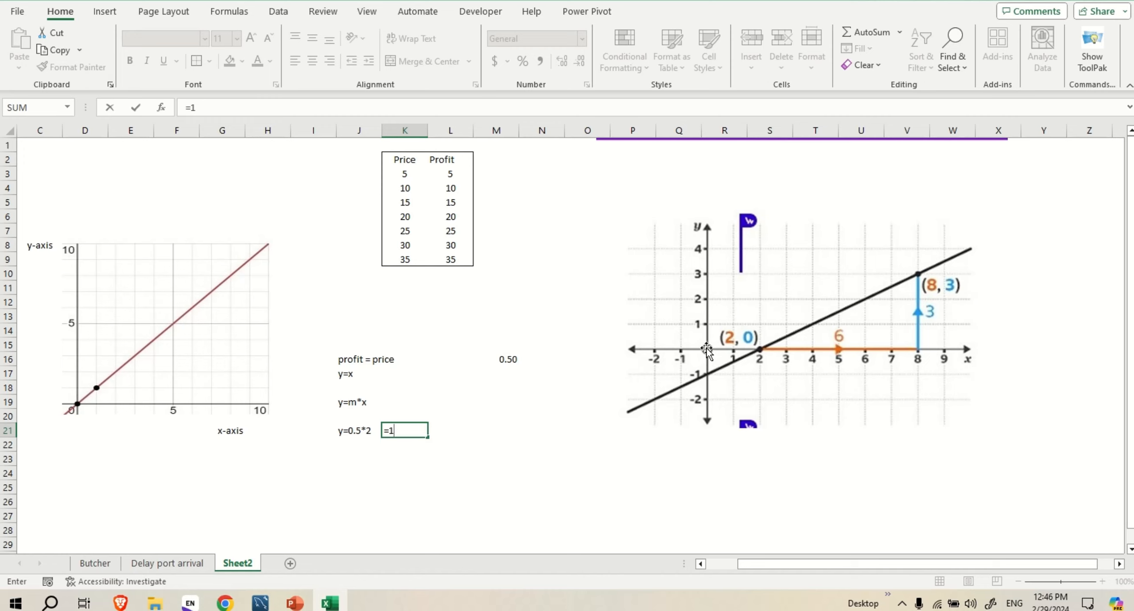
Write the equation y=0.5*8 in cell J22 and enter its result as 4 in cell K22
click(350, 445)
text(y)
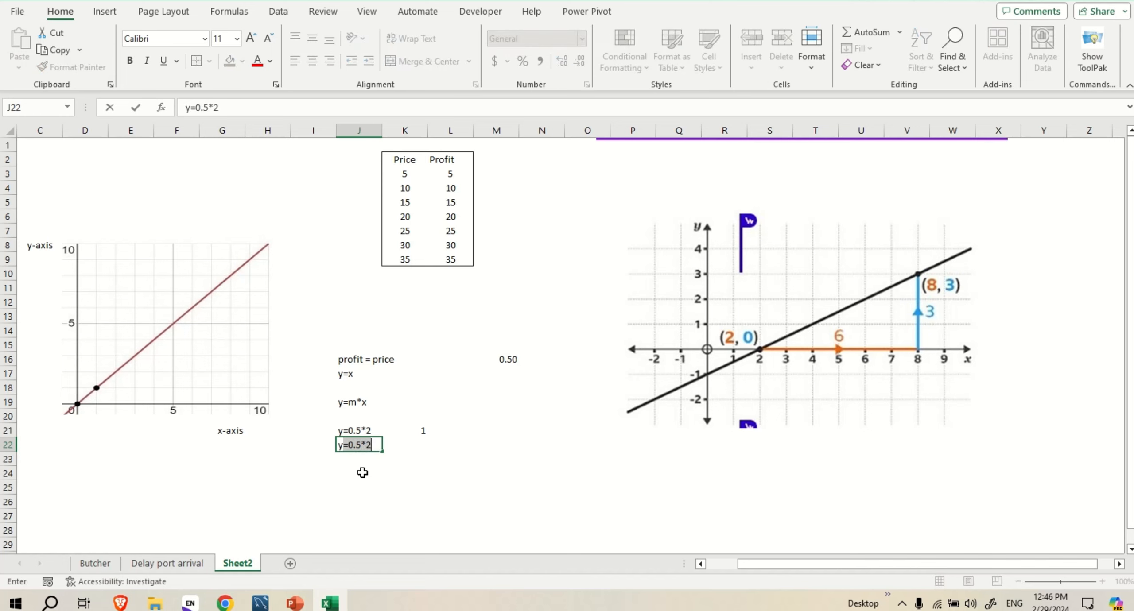
text(=)
text(8)
key(BackSpace)
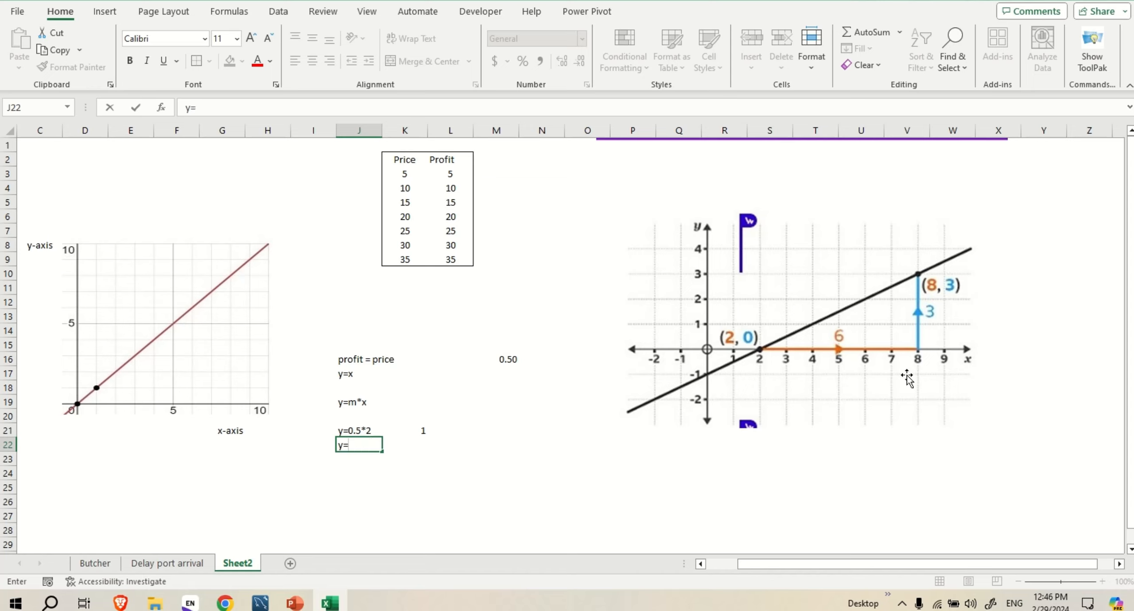
text(0.5*8)
click(424, 445)
text(4)
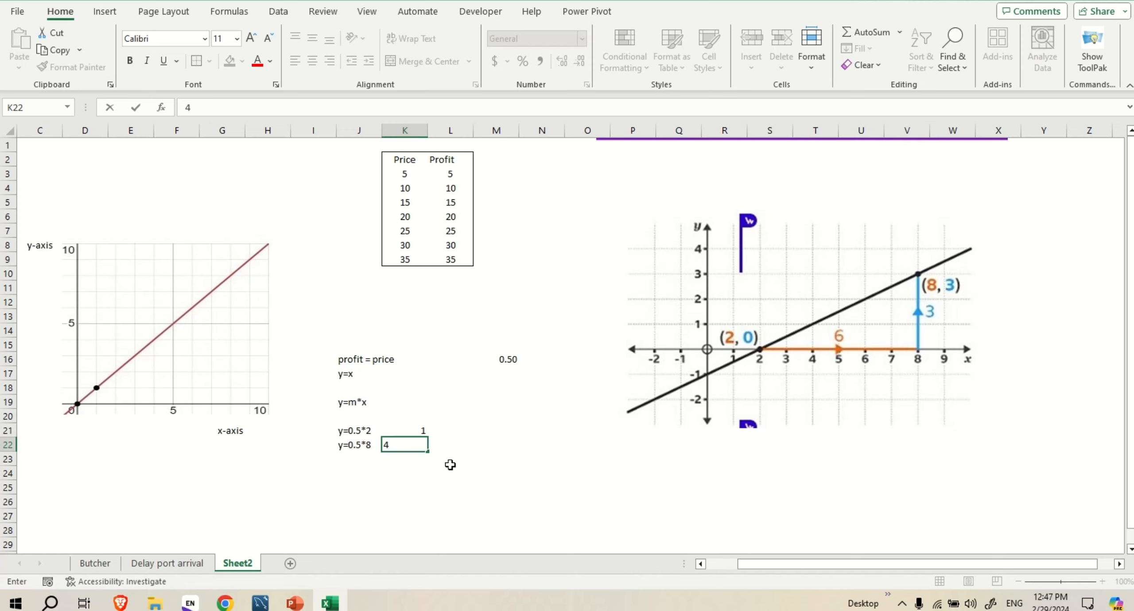
key(Return)
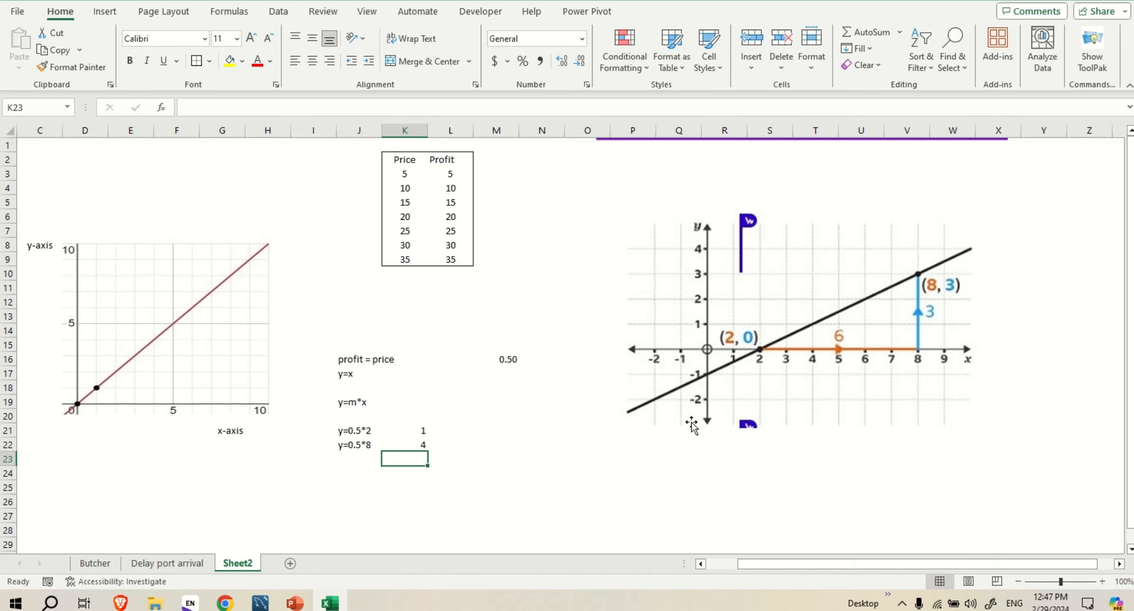
Enter the second line's intercept, -1, in cell J24
click(355, 475)
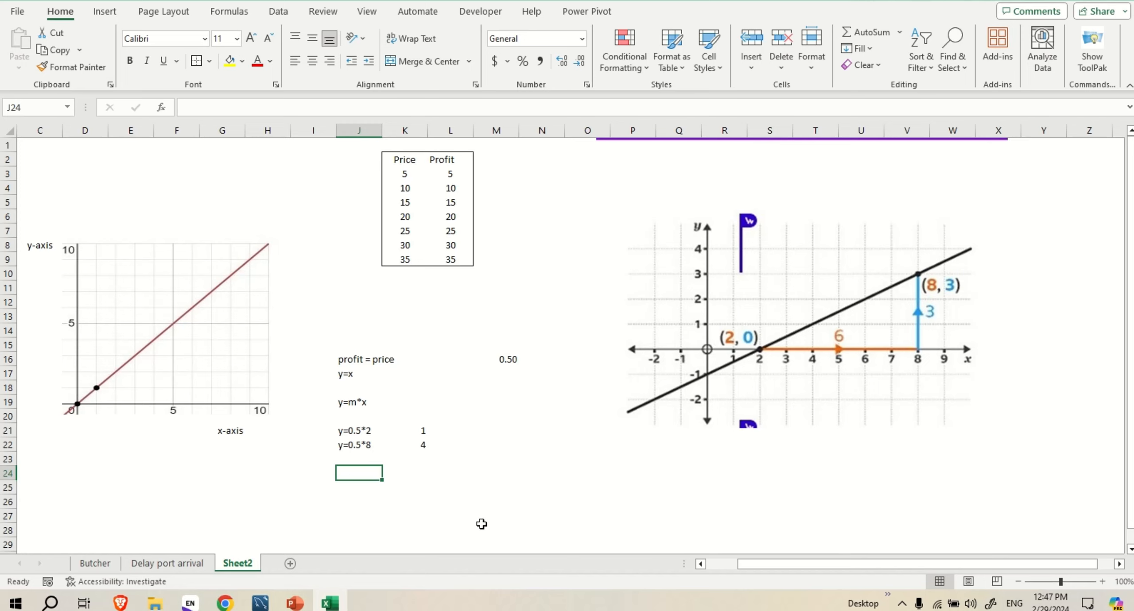
text(-1)
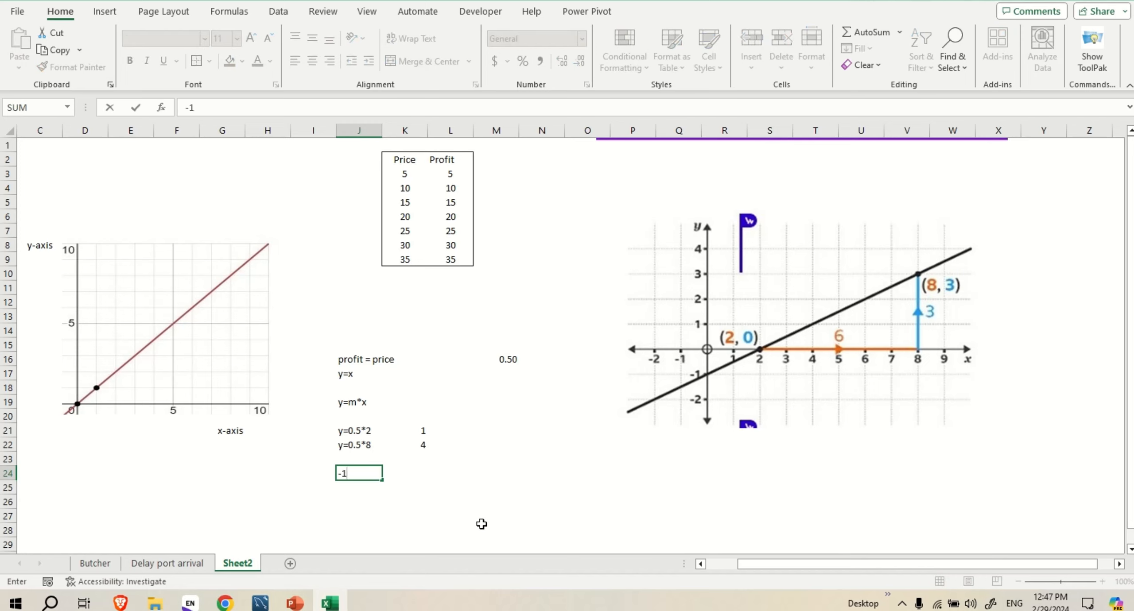
key(Return)
key(Up)
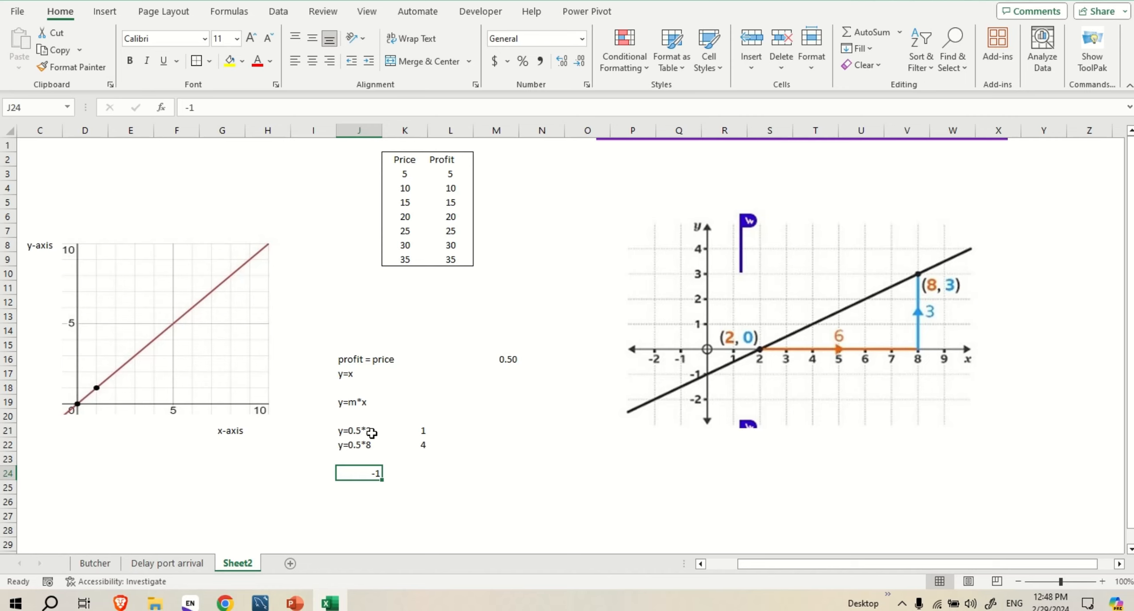
Beside the y=0.5*2 equation, enter the intercept -1 in cell L21 and the corrected result 0 in cell M21
click(436, 429)
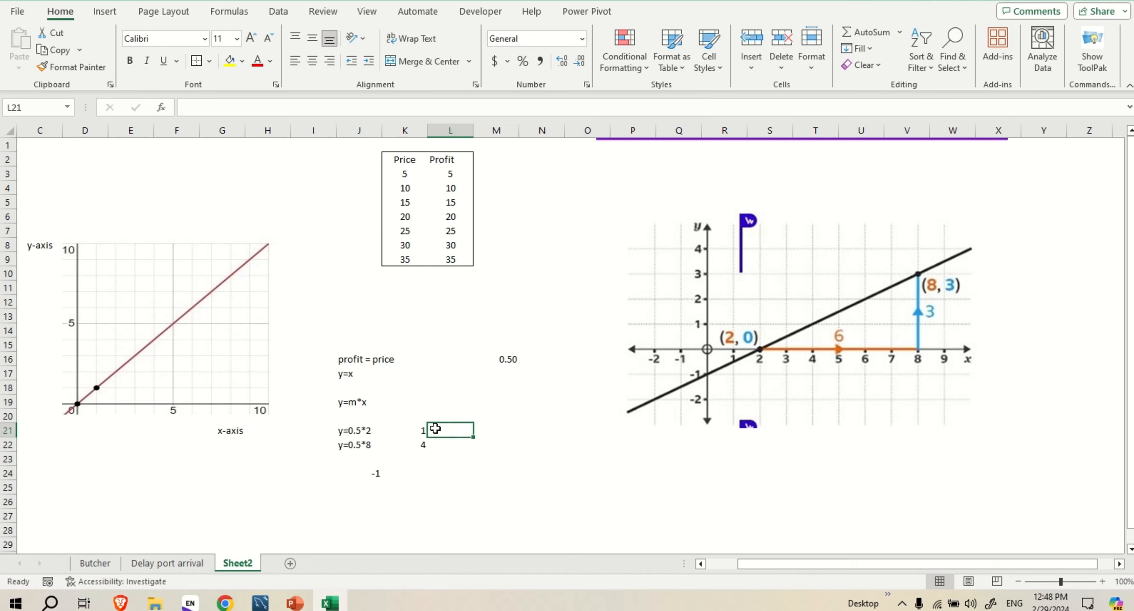
text(-)
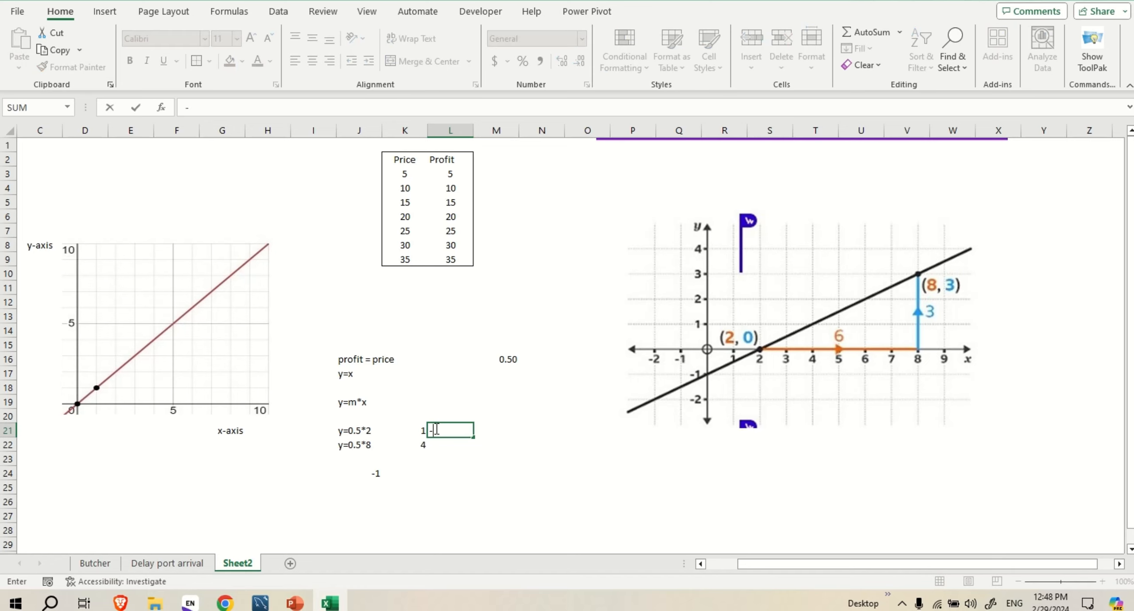
text(1)
key(Return)
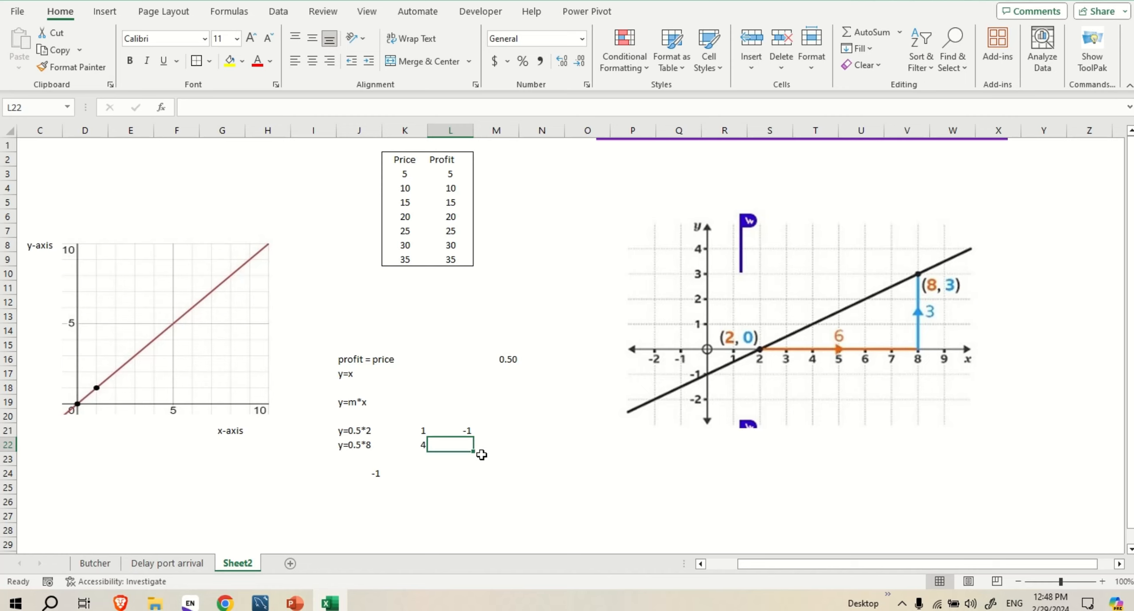
click(490, 431)
text(0)
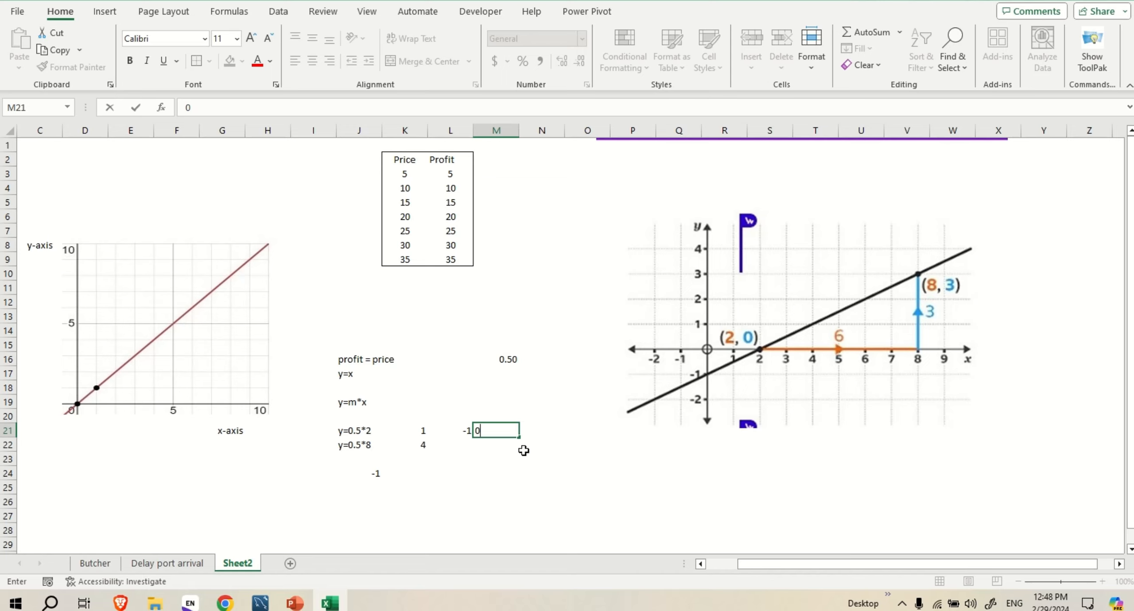
click(489, 447)
Beside the y=0.5*8 equation, enter the intercept -1 in cell L22 and the corrected result 3 in cell M22
click(464, 444)
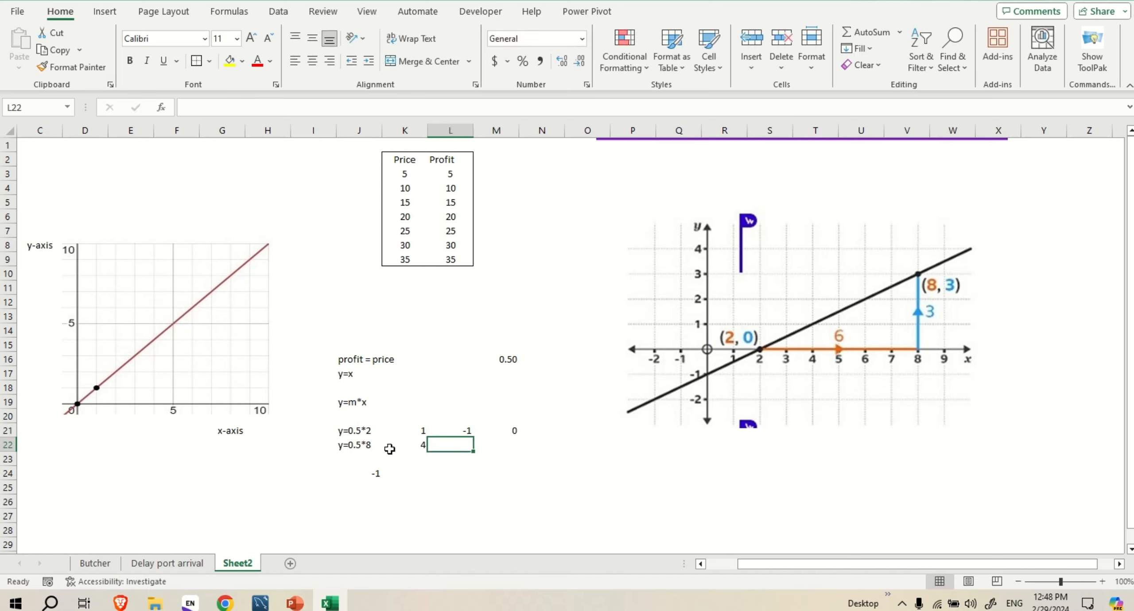
text(-1)
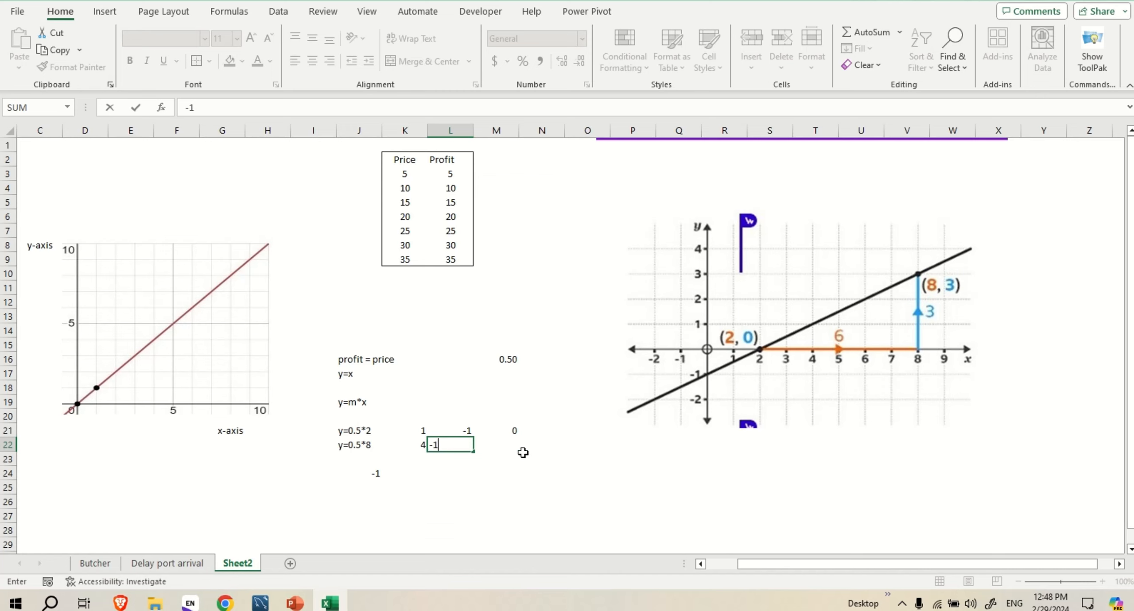
click(514, 448)
text(3)
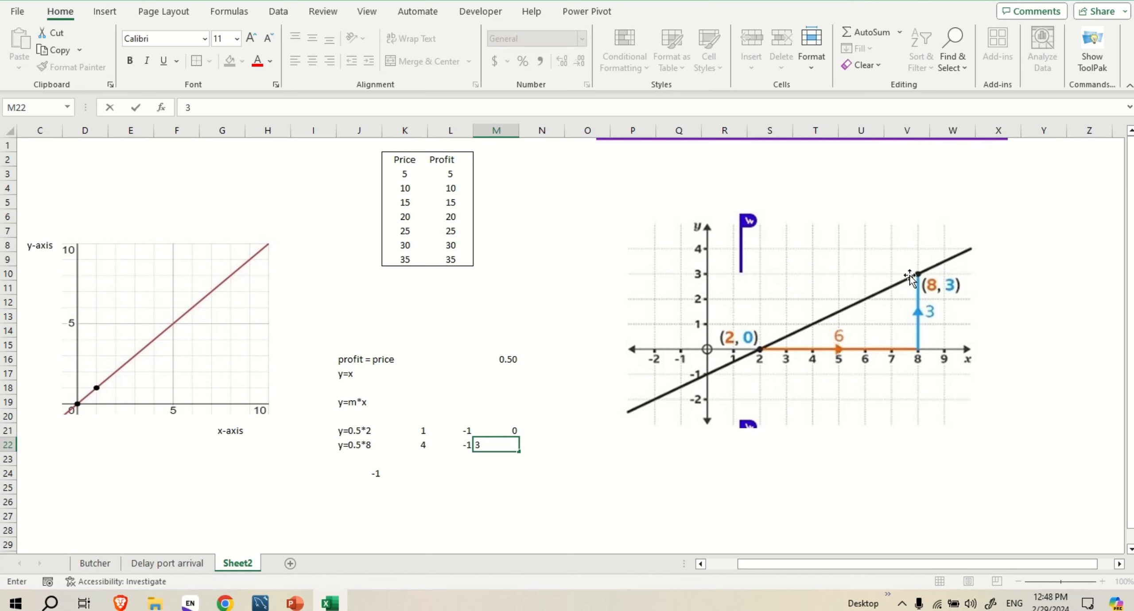
click(489, 473)
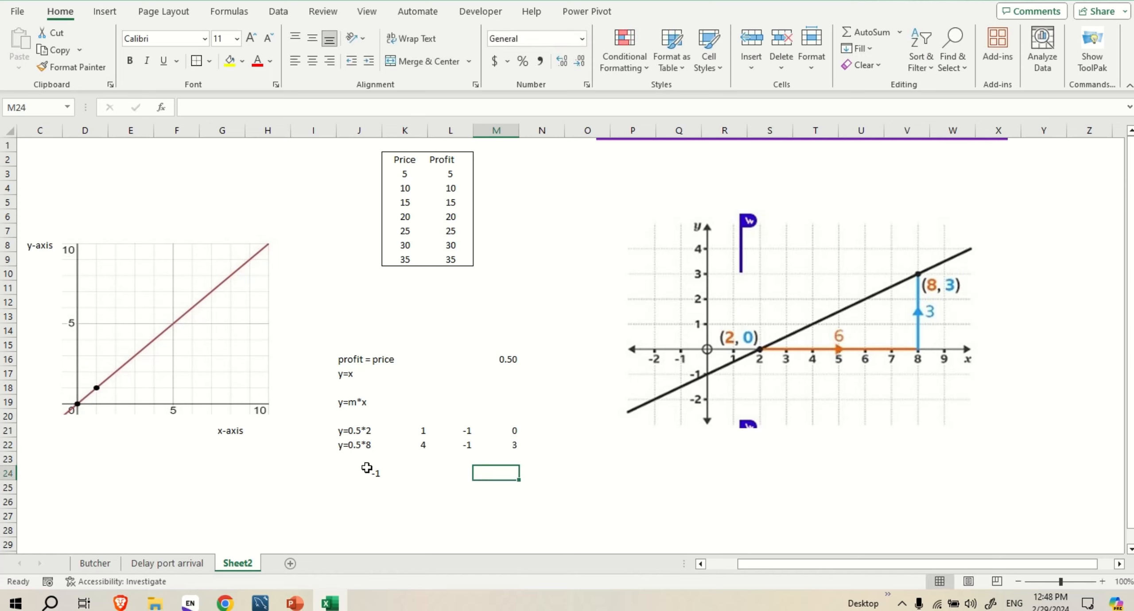
Write the labels slope in cell J25 and intercept in cell J26
click(350, 489)
text(s)
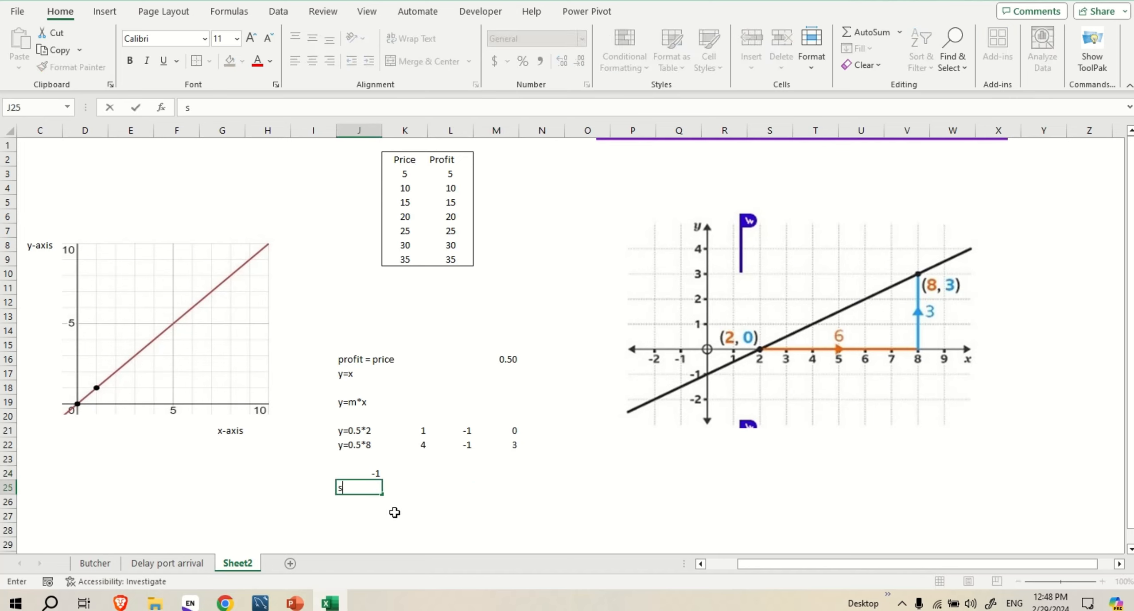
text(lope)
key(Return)
text(intercep)
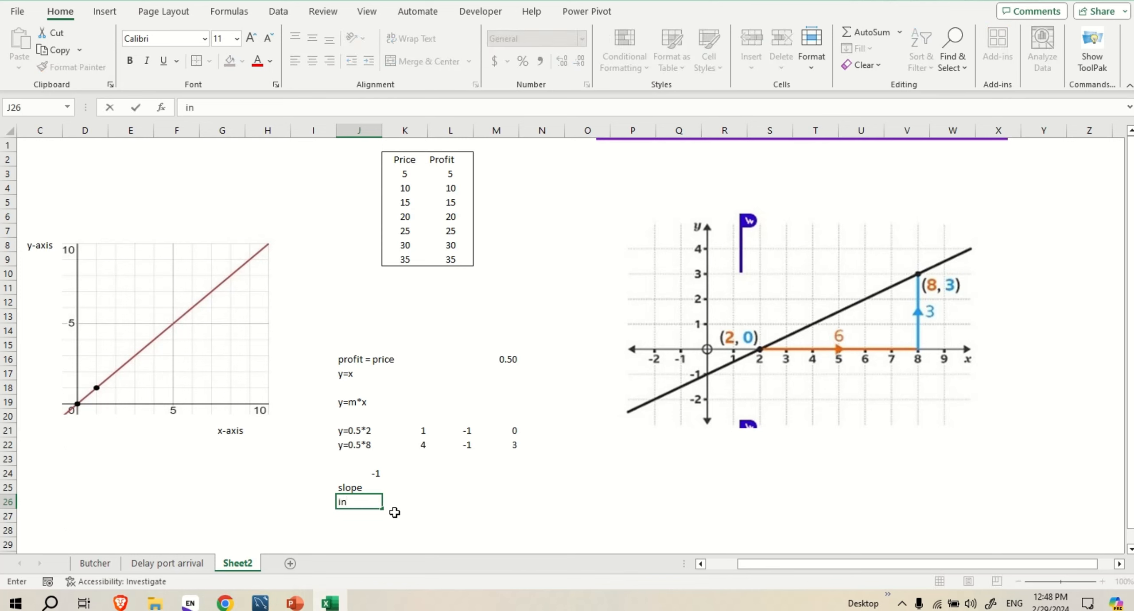
text(t)
key(Return)
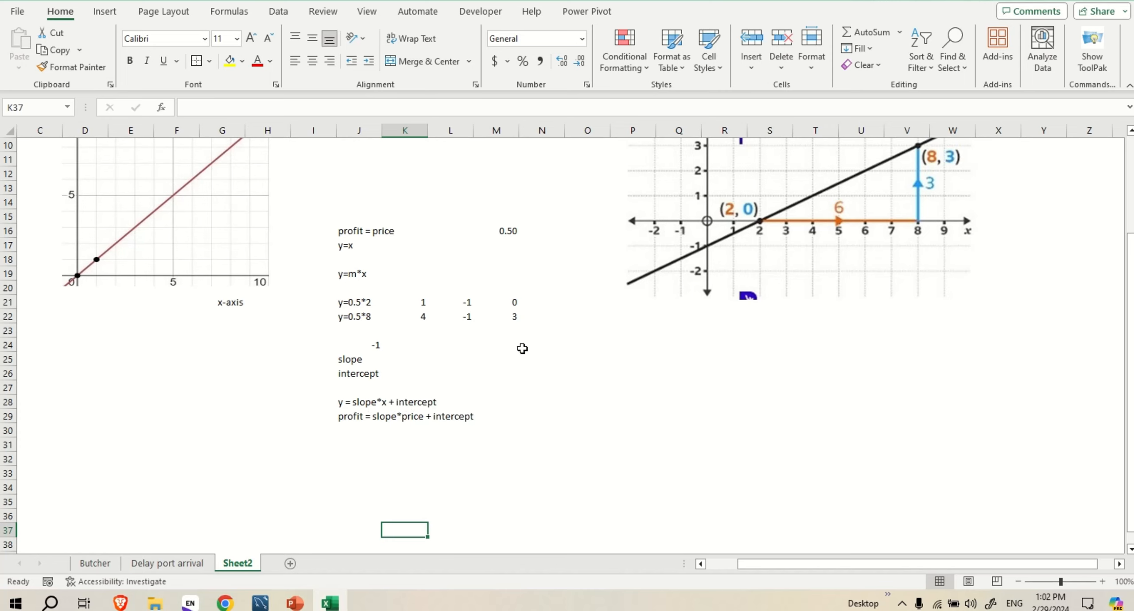
scroll(558, 350, up, 3)
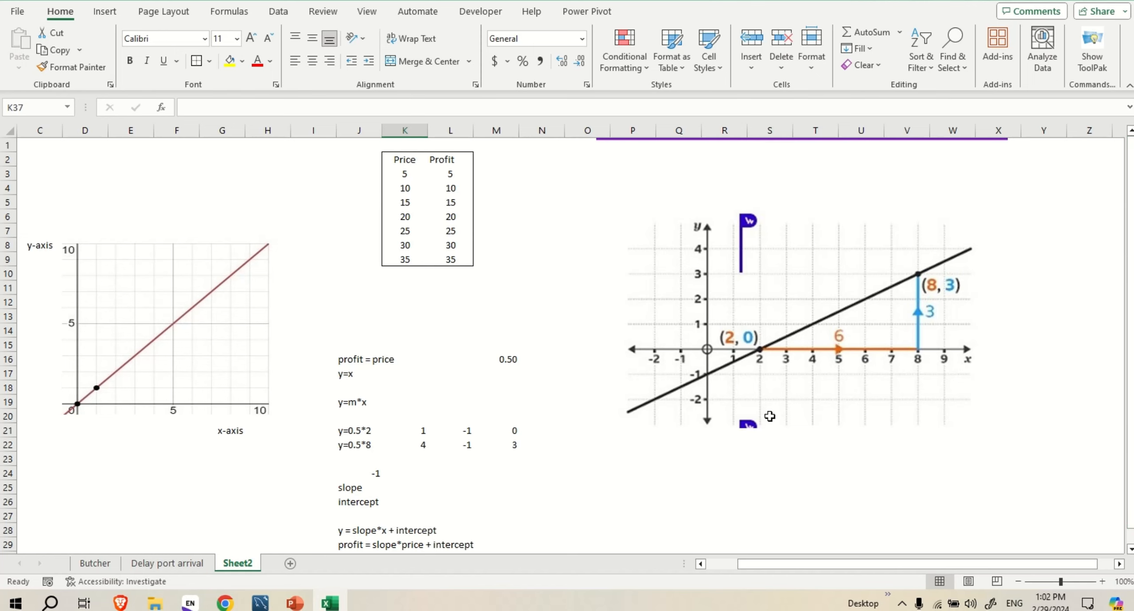
scroll(770, 417, down, 3)
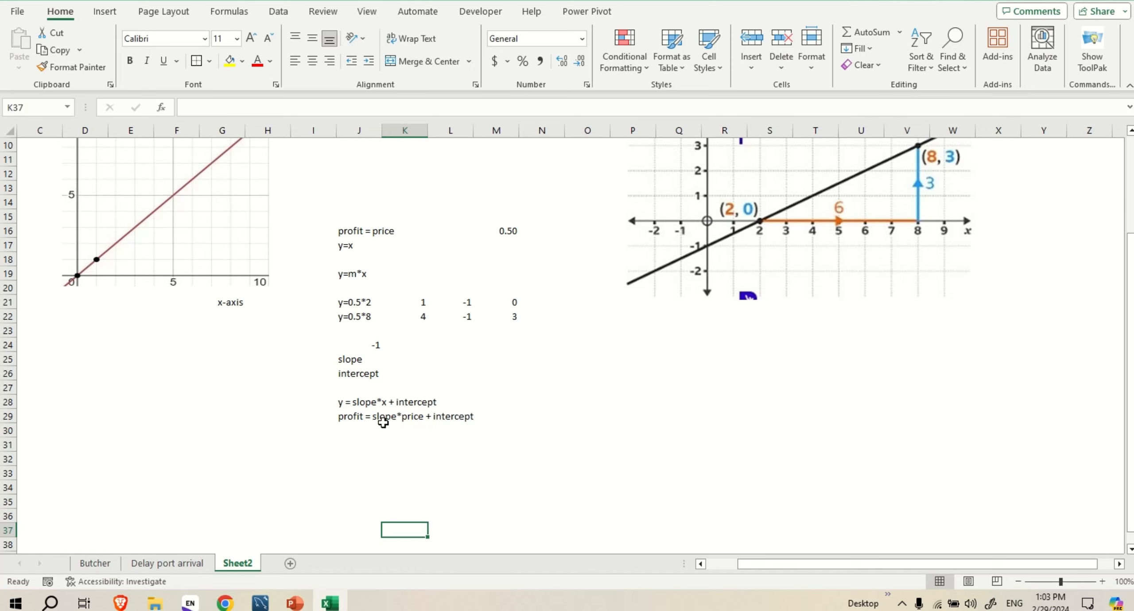
click(421, 435)
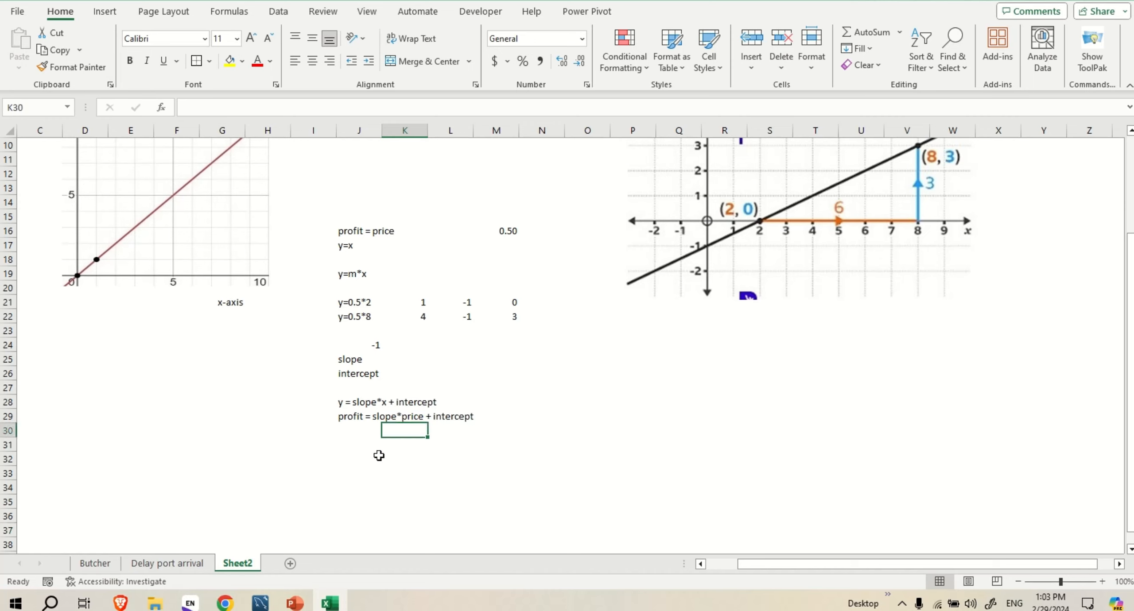
click(371, 444)
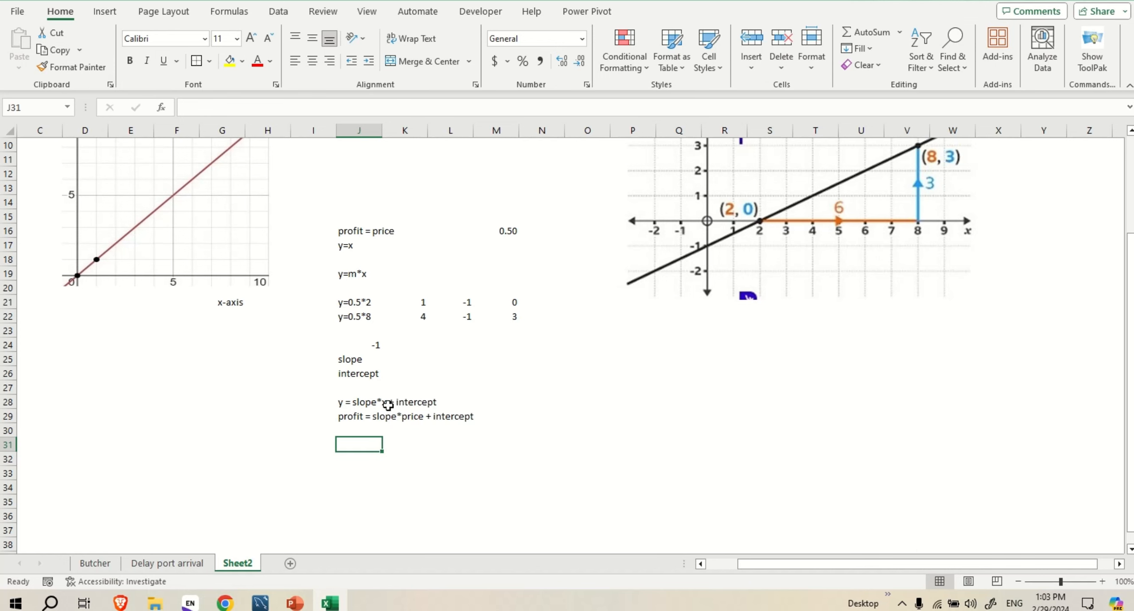
Go to the Butcher sheet and delete the values 67 and 68 in cells C4 and C5
key(ctrl+Page_Up)
key(ctrl+Page_Up)
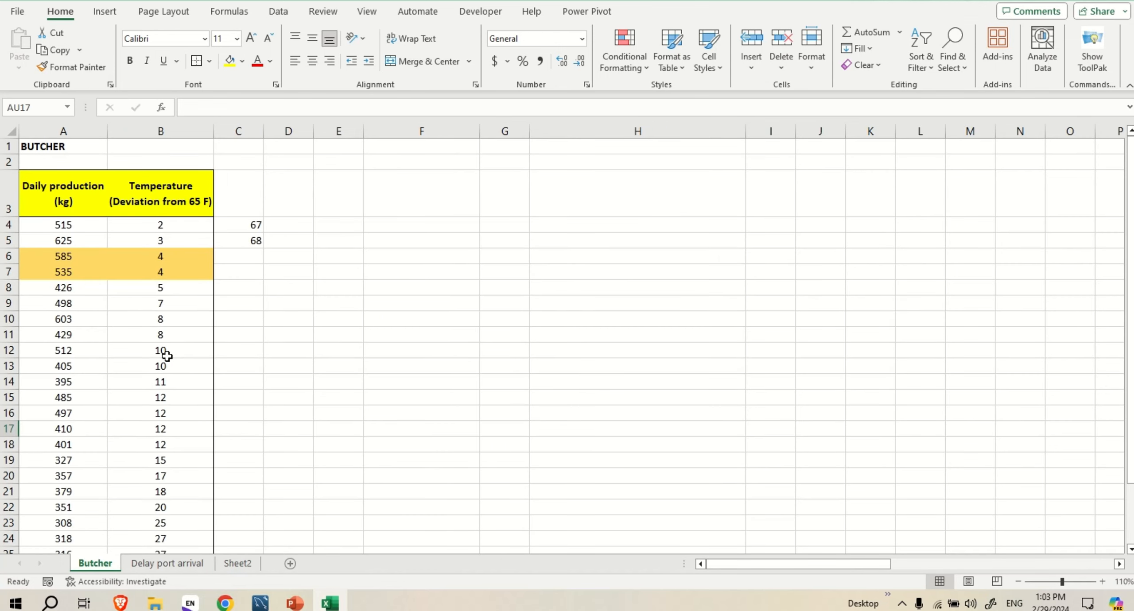
scroll(245, 348, down, 1)
scroll(233, 332, up, 1)
double_click(251, 227)
click(247, 255)
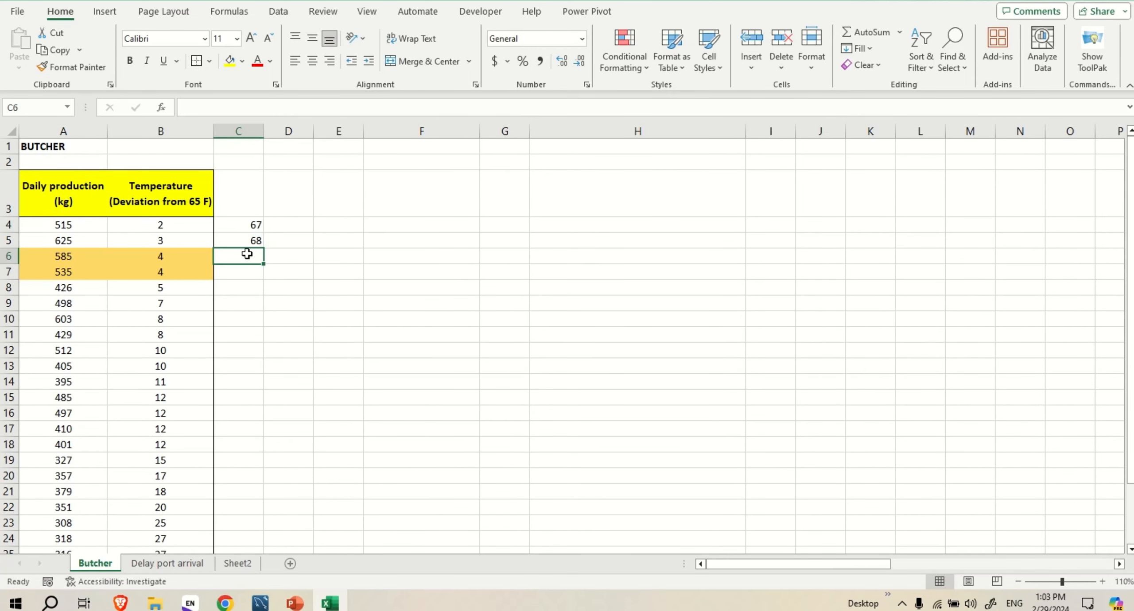
drag(251, 242, 252, 231)
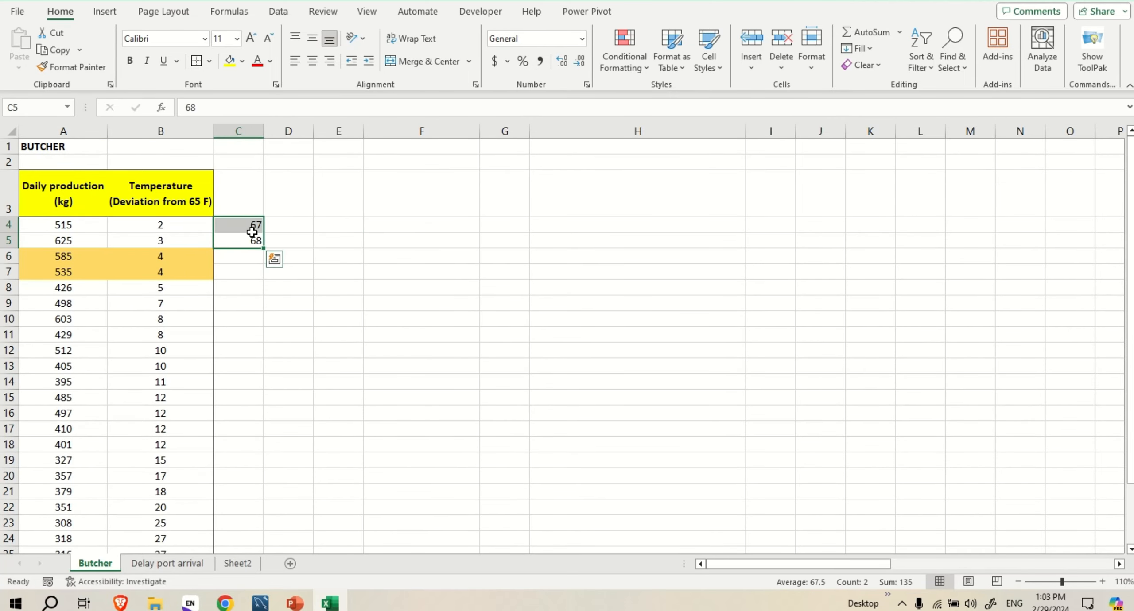
key(BackSpace)
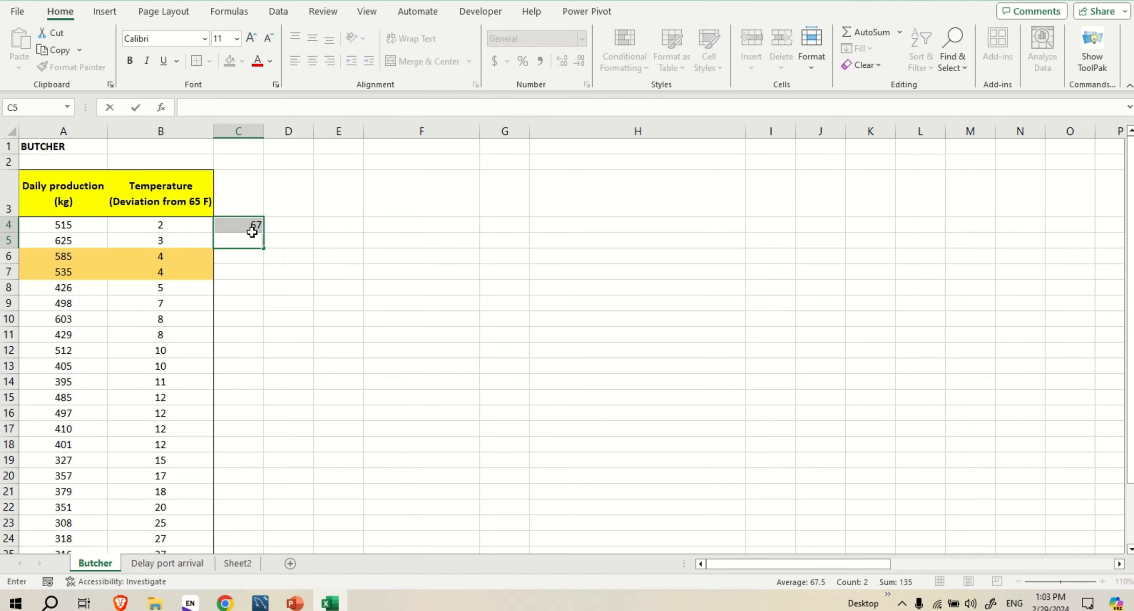
click(245, 291)
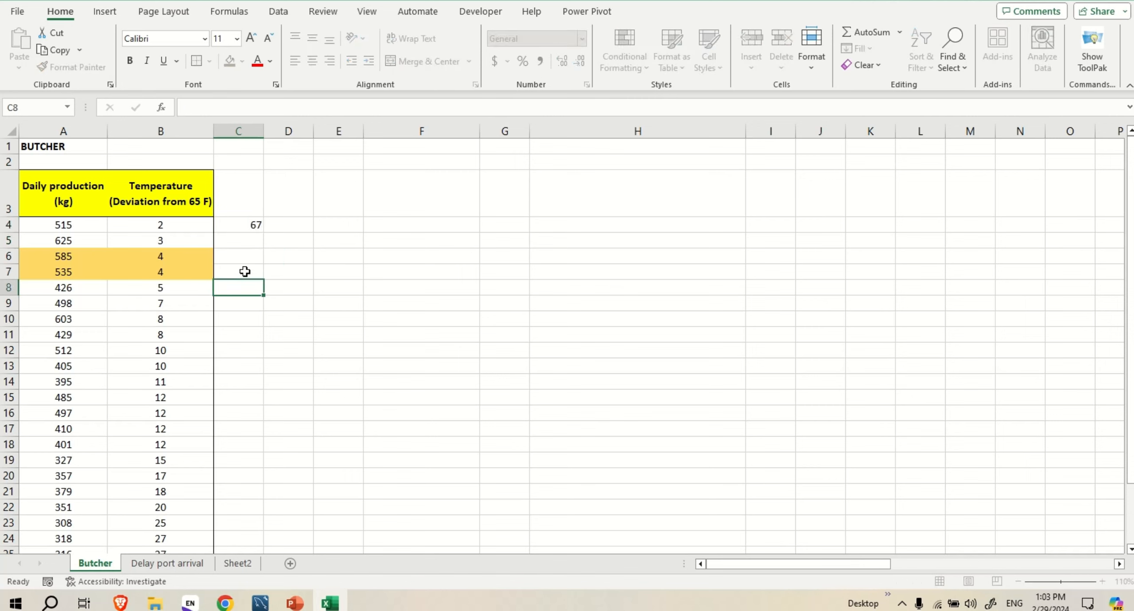
click(251, 221)
key(Delete)
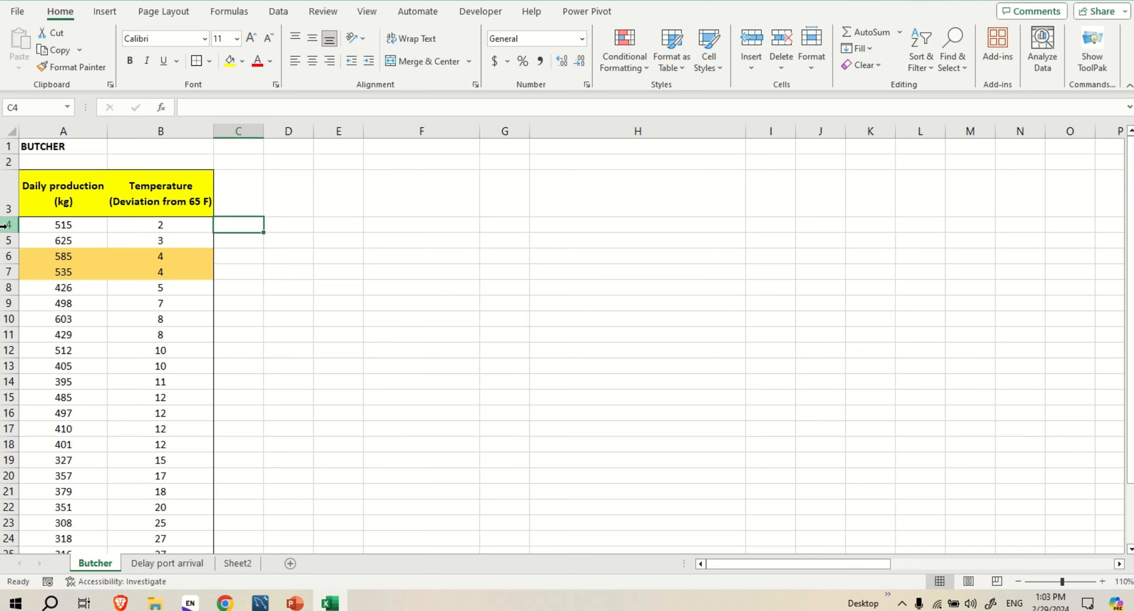
Enter a new temperature deviation of 26 in cell B27, below the last row of the butcher data
scroll(91, 260, down, 5)
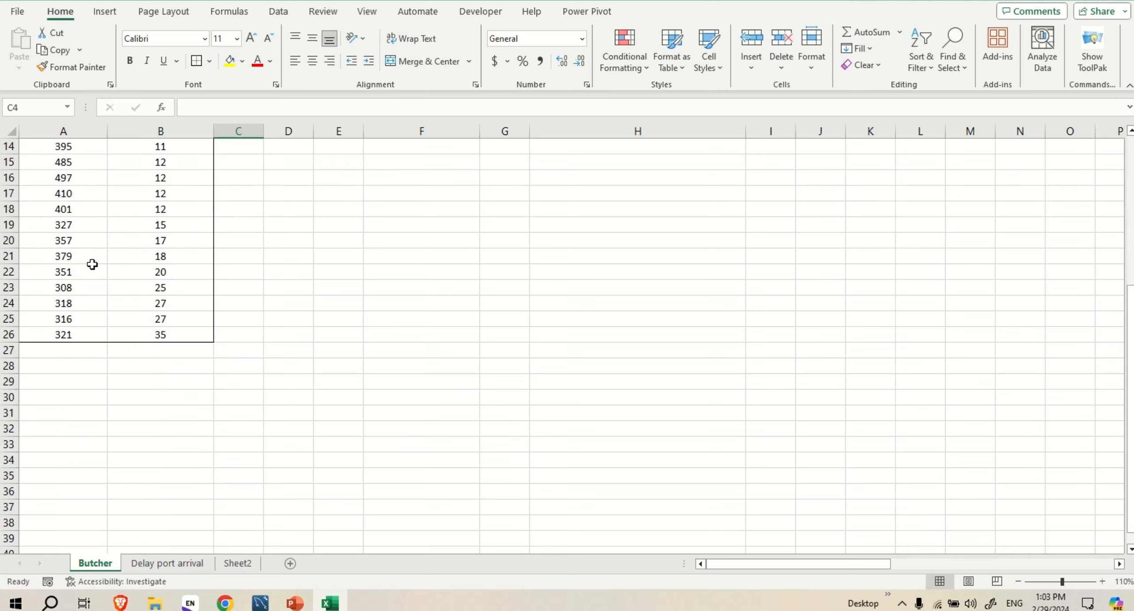
scroll(79, 314, up, 5)
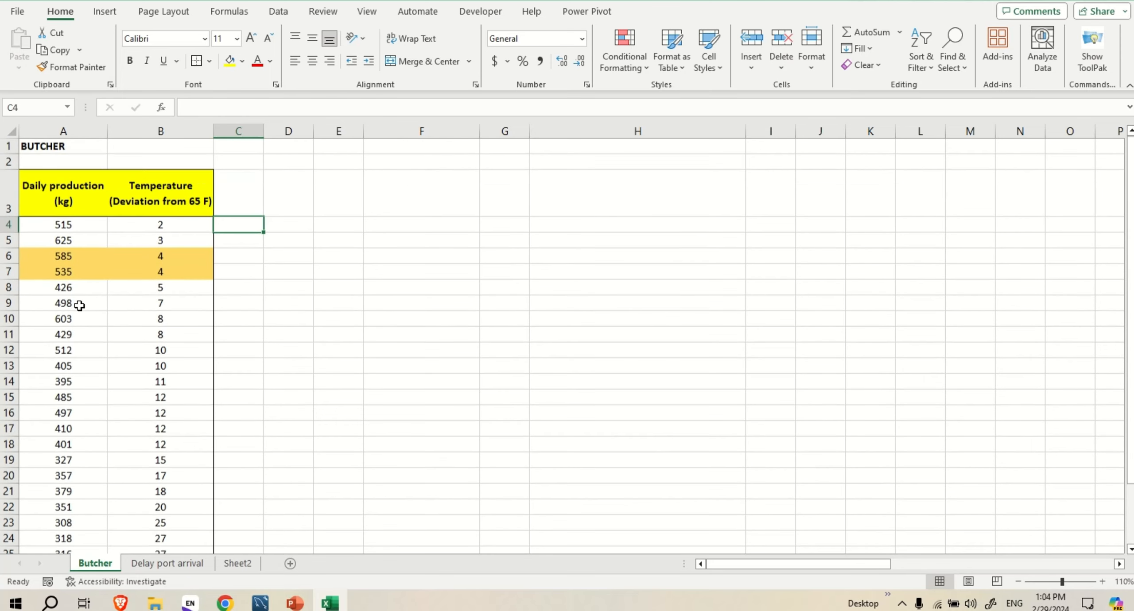
scroll(80, 307, down, 1)
scroll(81, 307, down, 2)
click(57, 399)
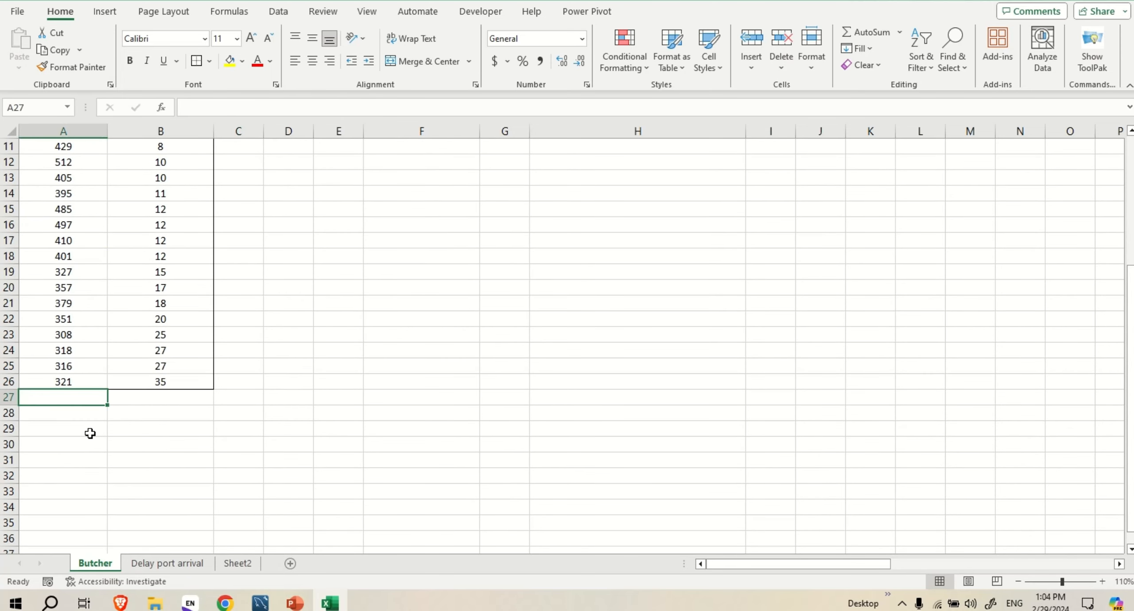
click(160, 401)
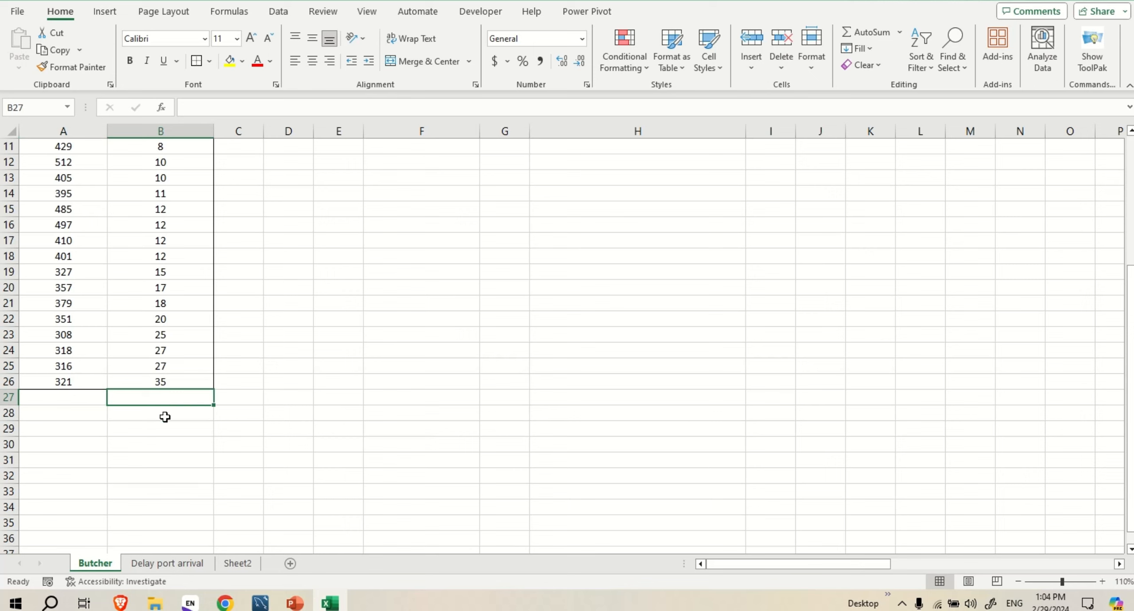
text(26)
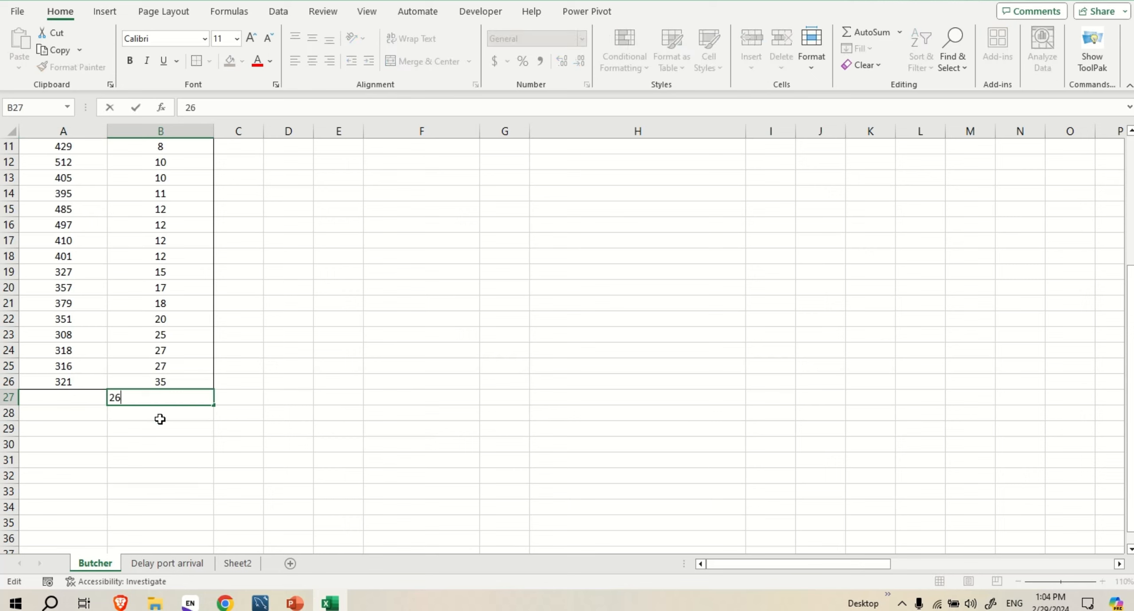
click(160, 419)
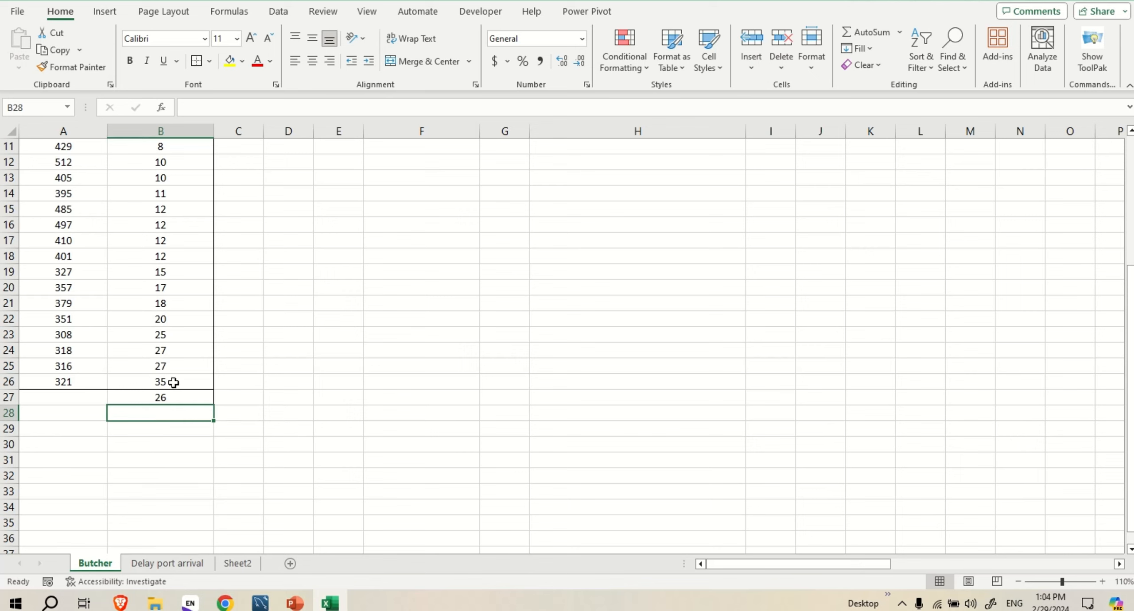
scroll(195, 385, up, 4)
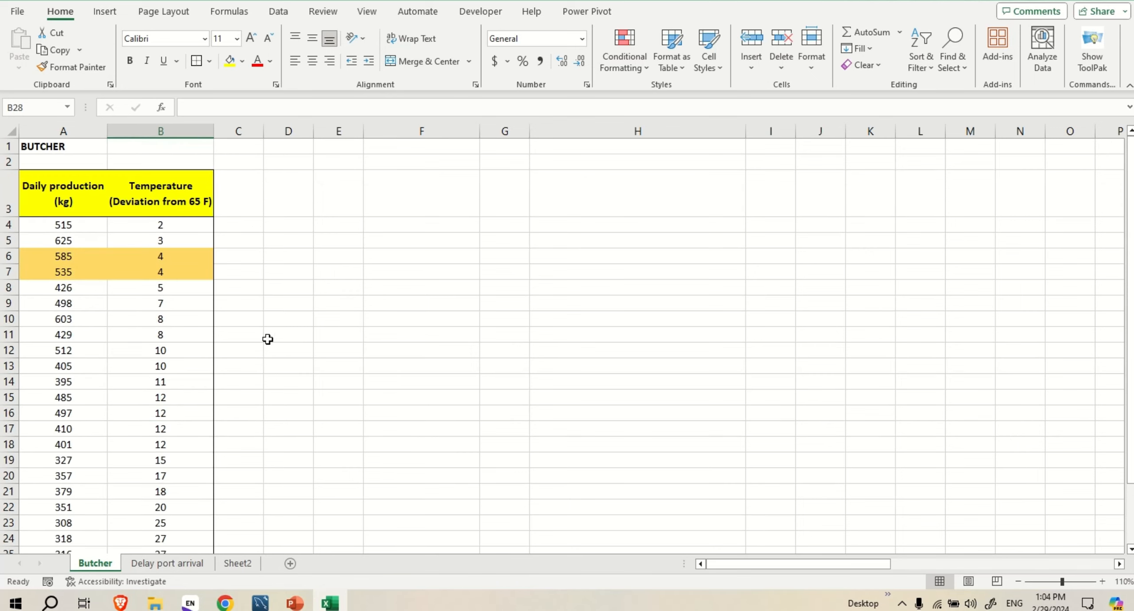
Insert the recommended Scatter chart from the whole butcher data range, A3:B27 including the headers
scroll(112, 284, down, 4)
scroll(109, 290, up, 4)
scroll(100, 244, down, 2)
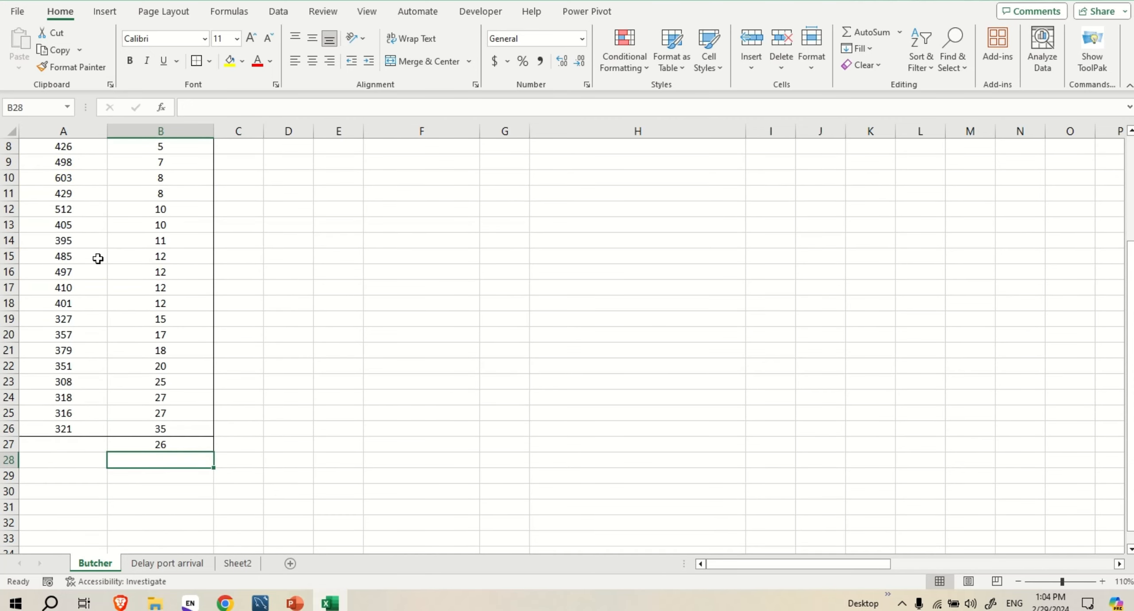
scroll(162, 290, up, 3)
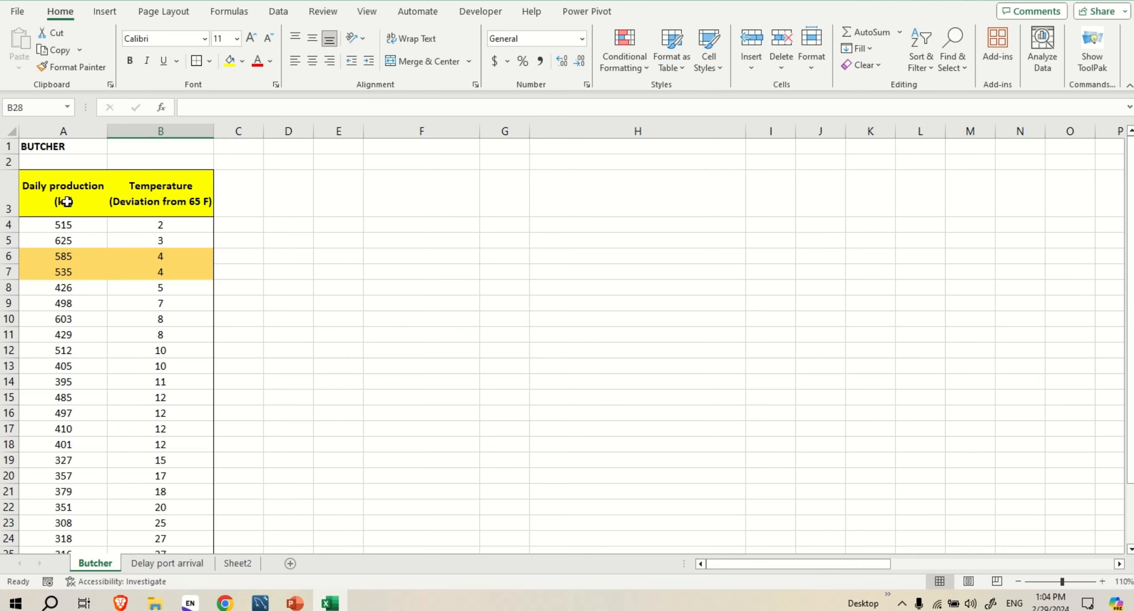
click(104, 12)
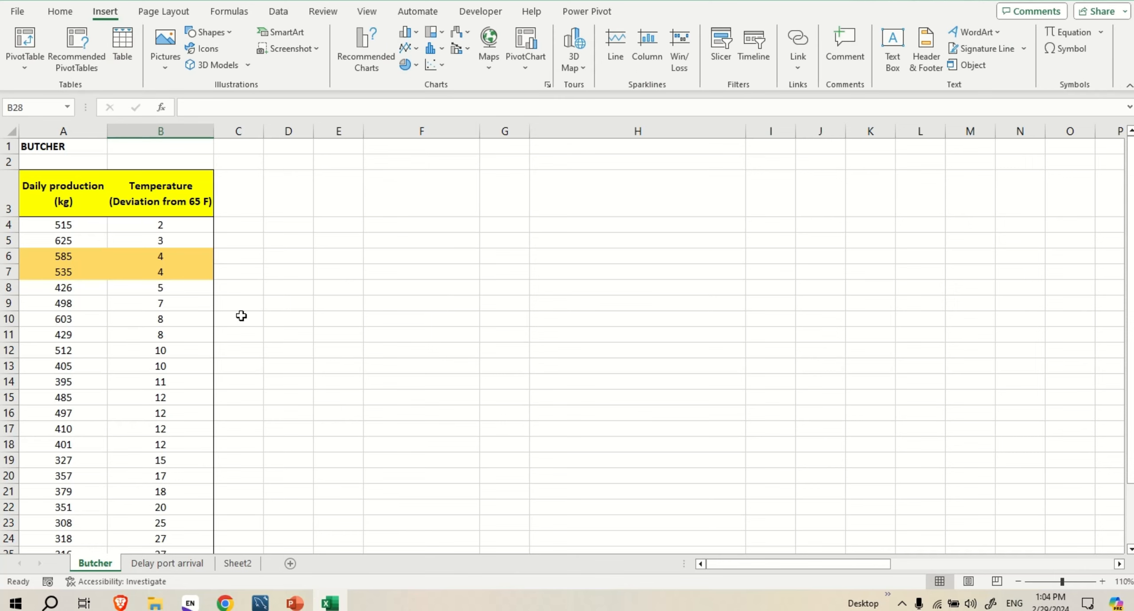
click(123, 324)
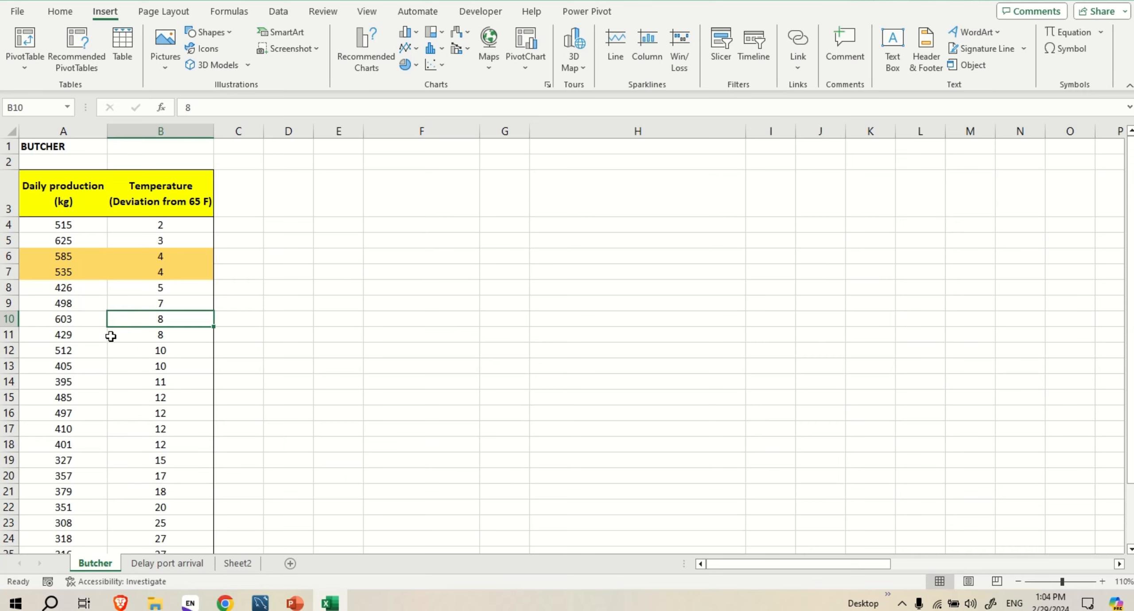
click(97, 257)
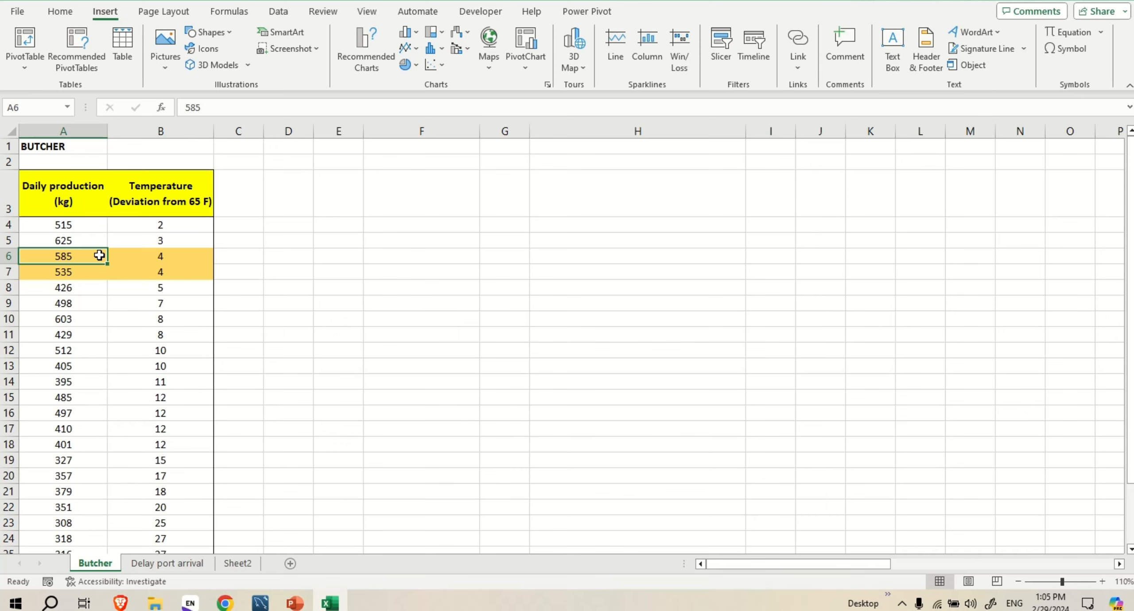
key(ctrl+a)
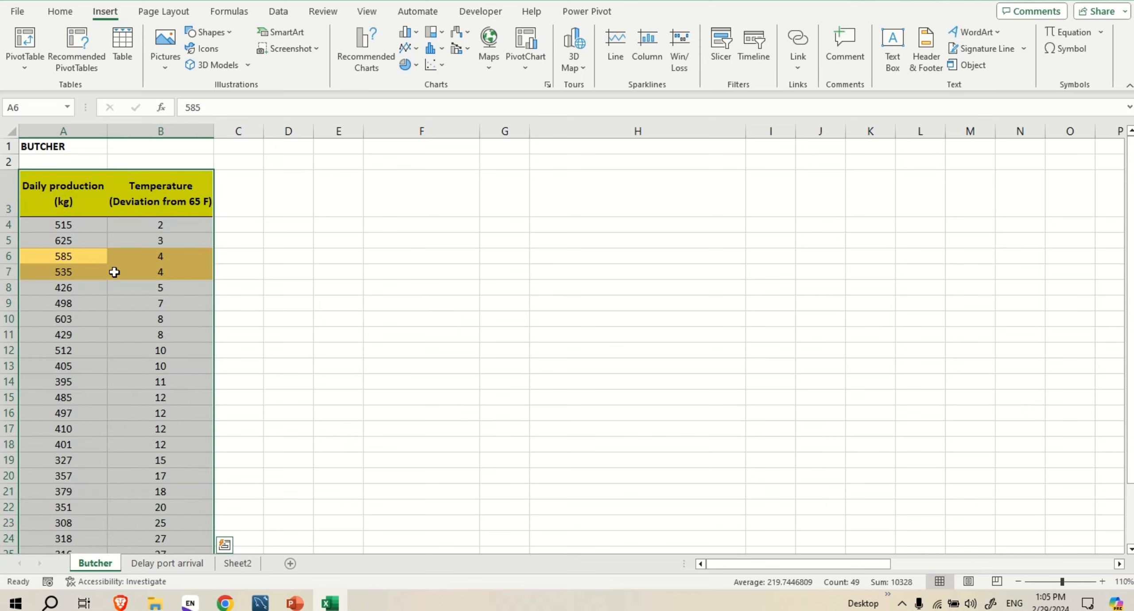
click(365, 53)
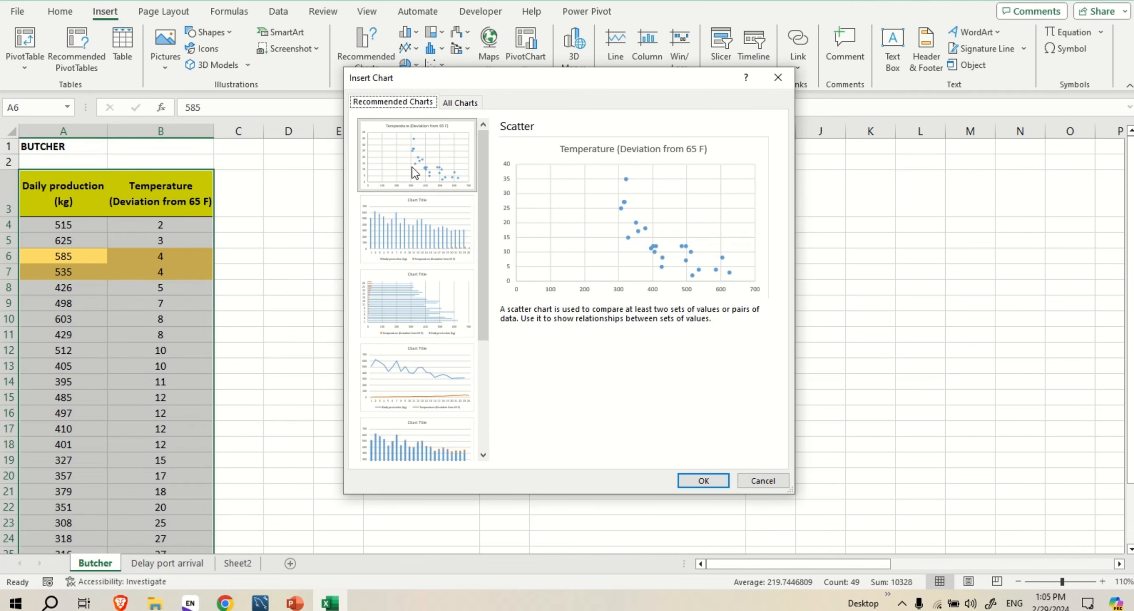
click(699, 481)
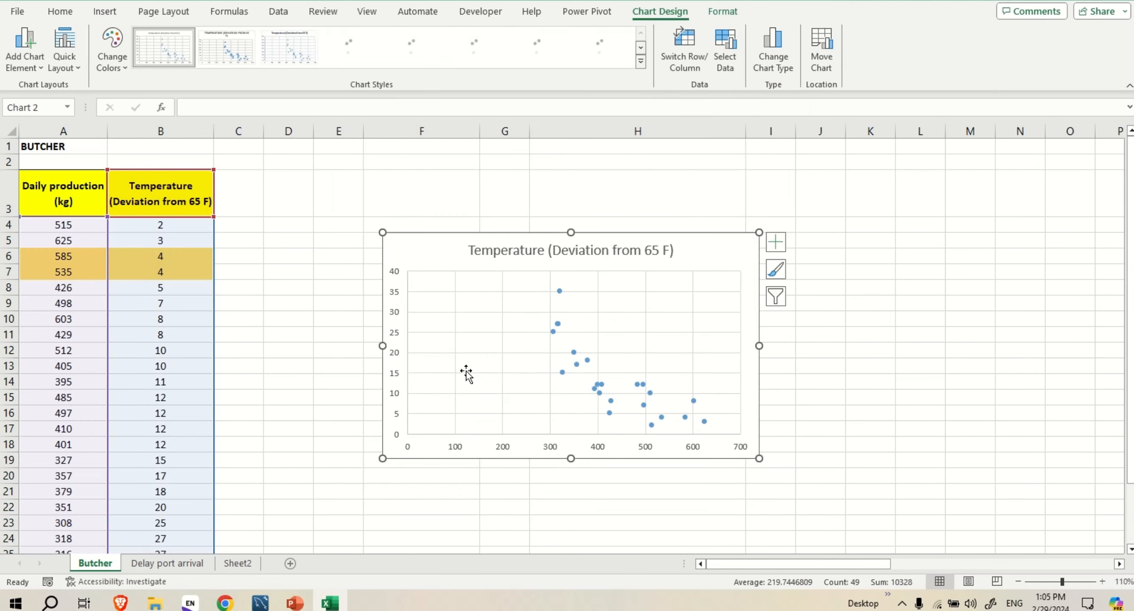
Make the scatter chart slightly taller by extending it upward, and add a trendline to it
drag(570, 216, 571, 207)
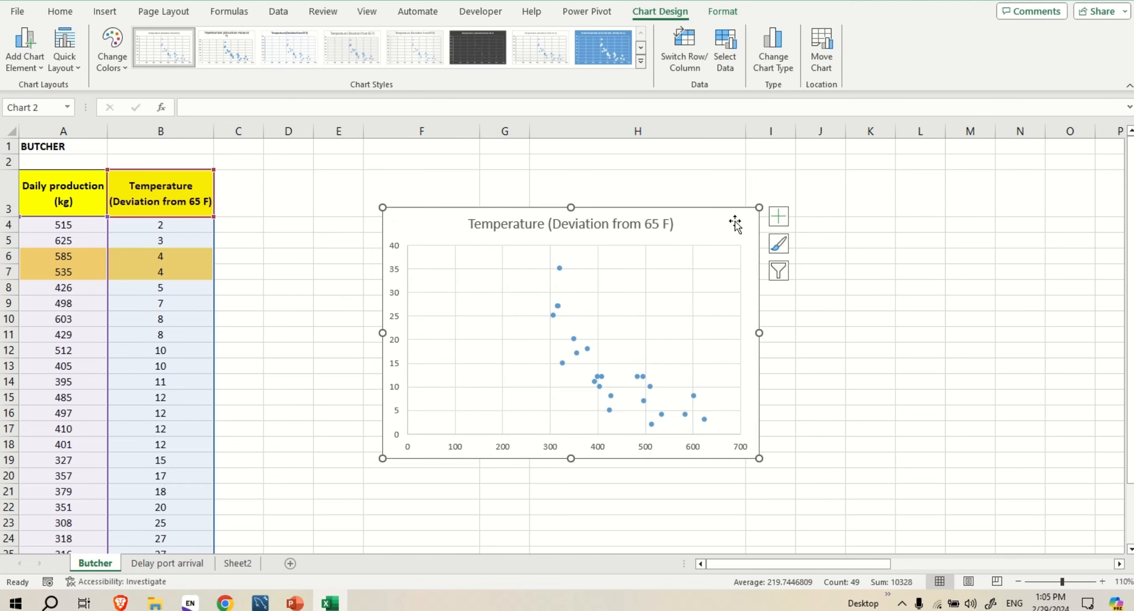
click(778, 216)
click(826, 337)
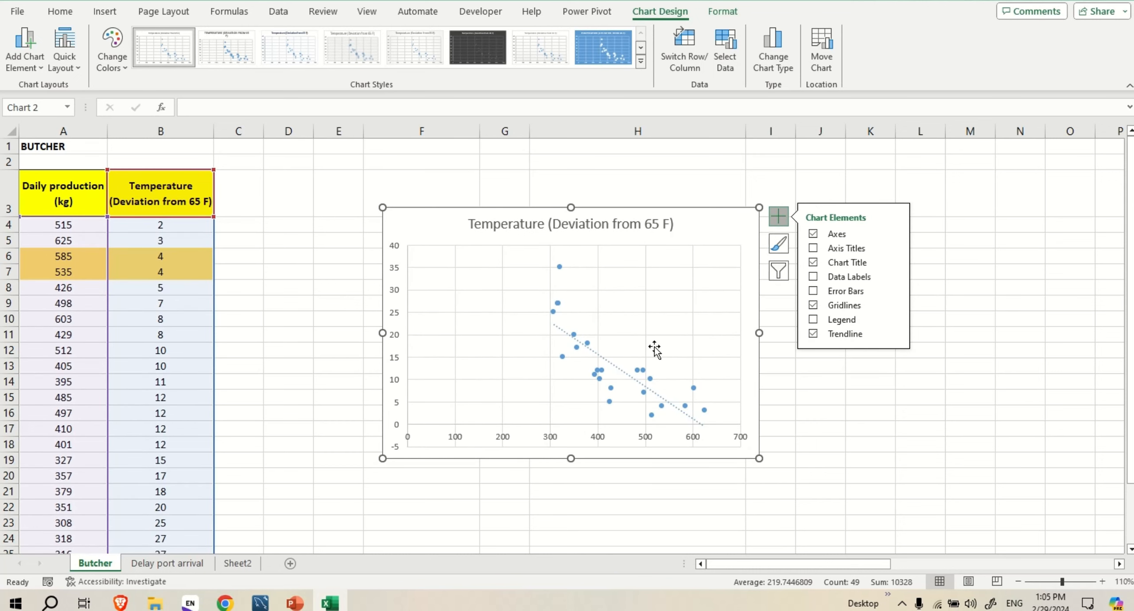
Select cell F24 below the chart and compare the trendline with the production and temperature data, including the new deviation in row 27
scroll(655, 350, down, 1)
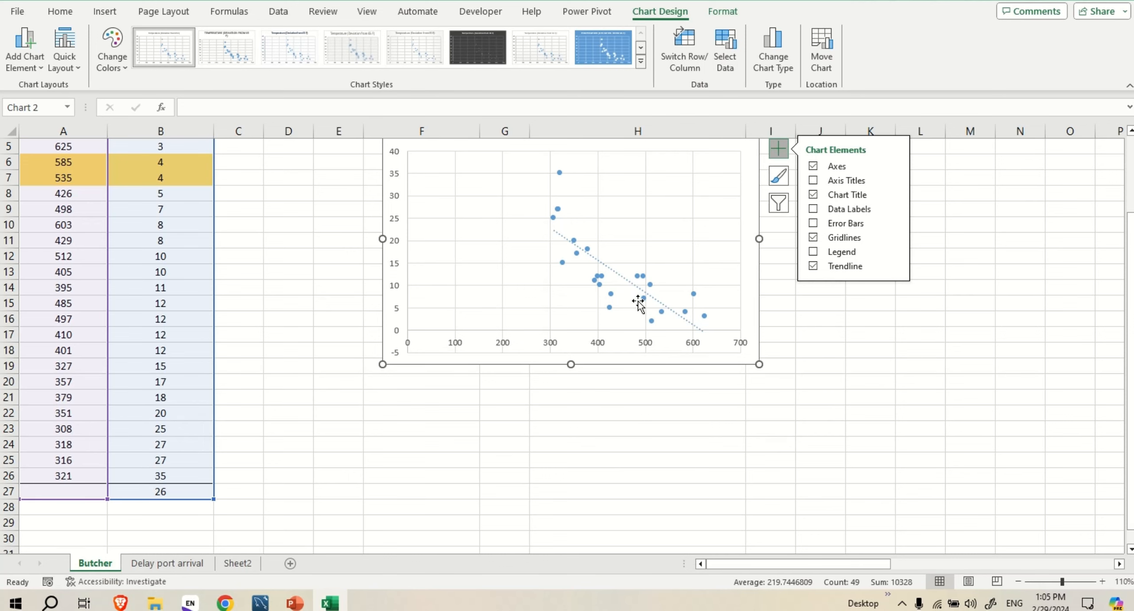
scroll(447, 394, down, 1)
click(453, 395)
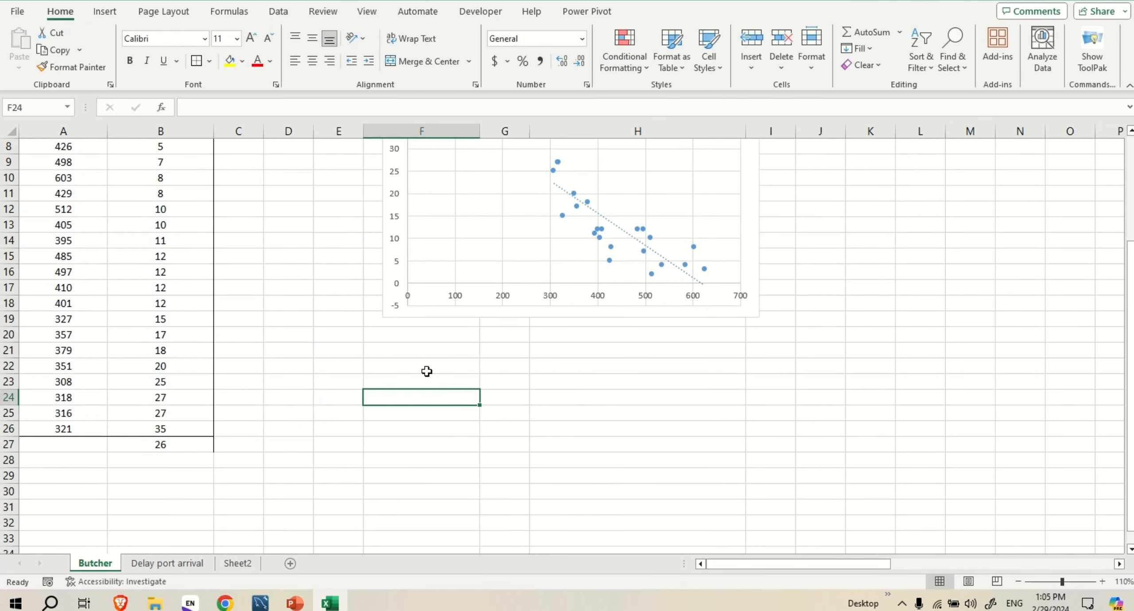
scroll(426, 372, up, 2)
scroll(344, 314, down, 2)
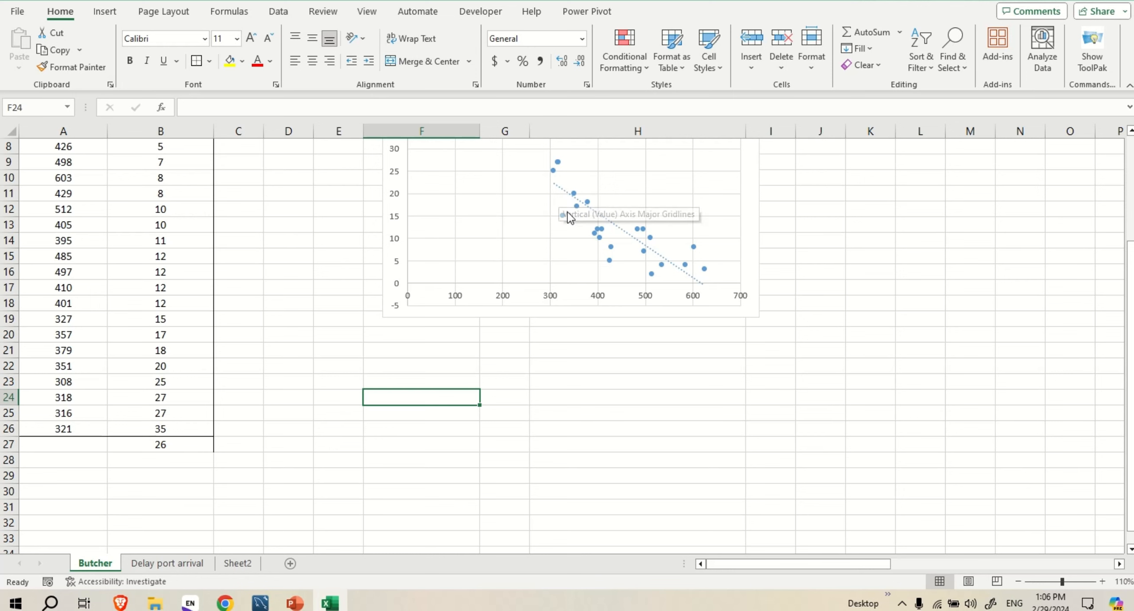
scroll(611, 266, up, 3)
scroll(589, 283, down, 2)
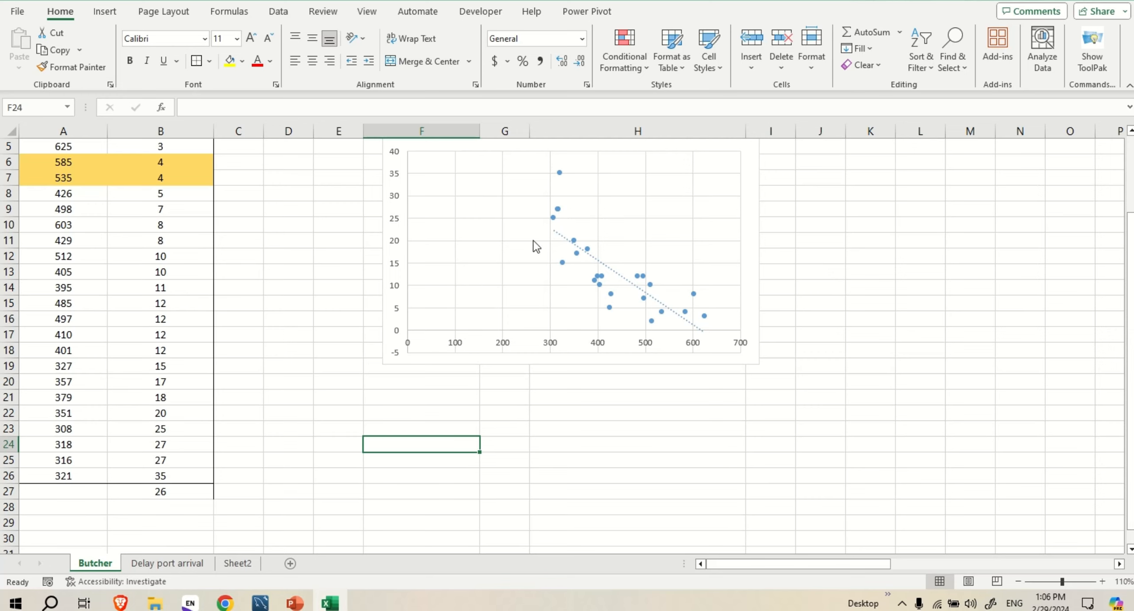
scroll(614, 328, down, 2)
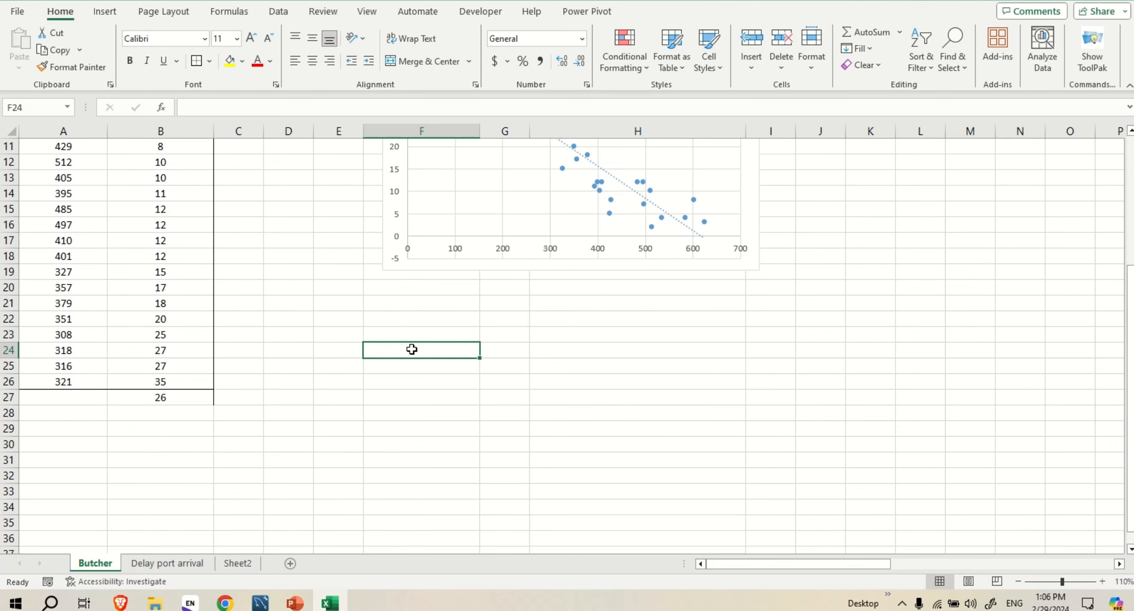
scroll(399, 350, up, 3)
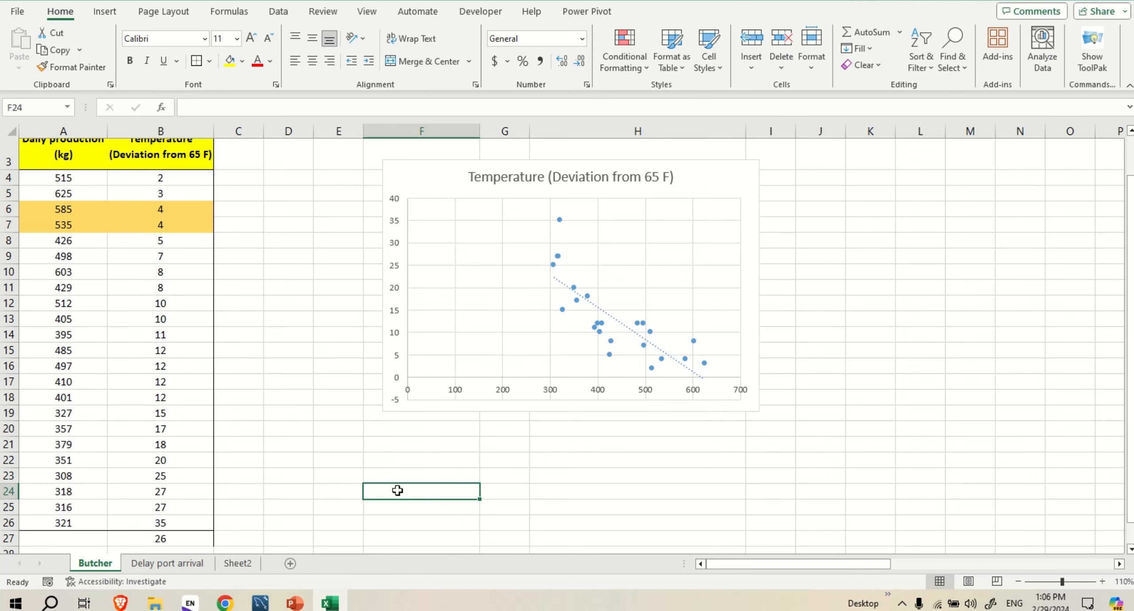
text(Sl)
key(BackSpace)
key(BackSpace)
key(BackSpace)
Calculate the slope in cell F24 with =SLOPE(A4:A26,B4:B26), using daily production as known y's and temperature as known x's
text(=)
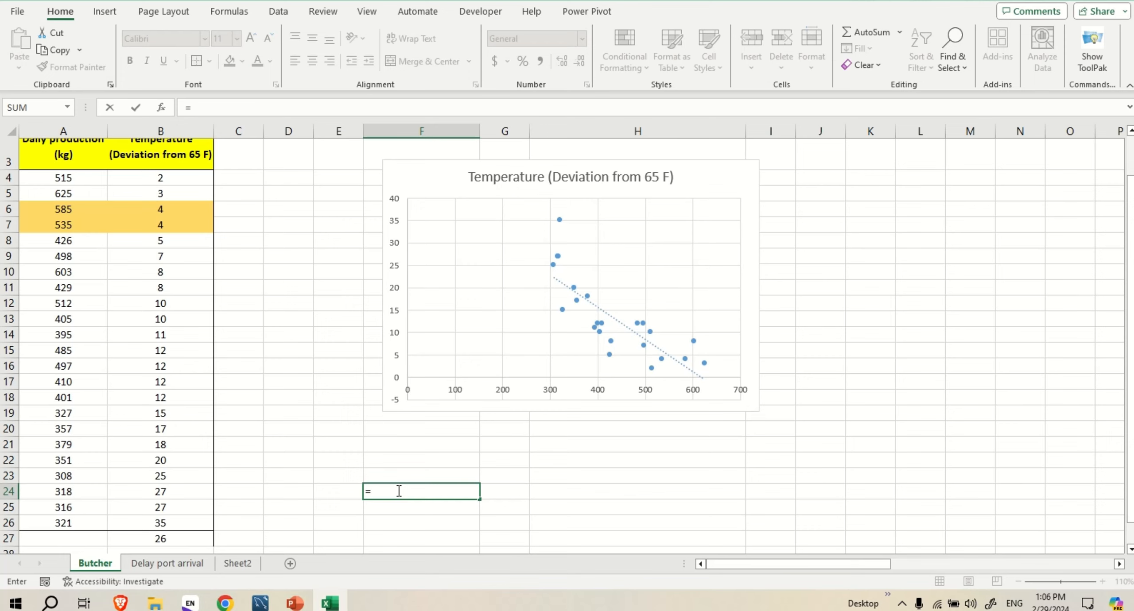
text(slop)
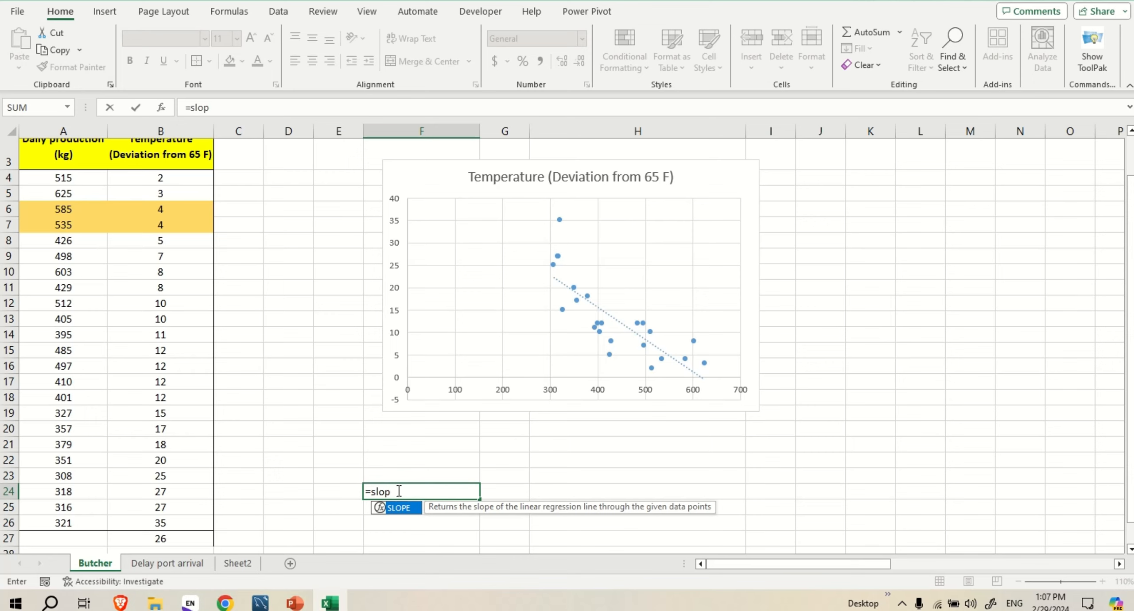
double_click(402, 518)
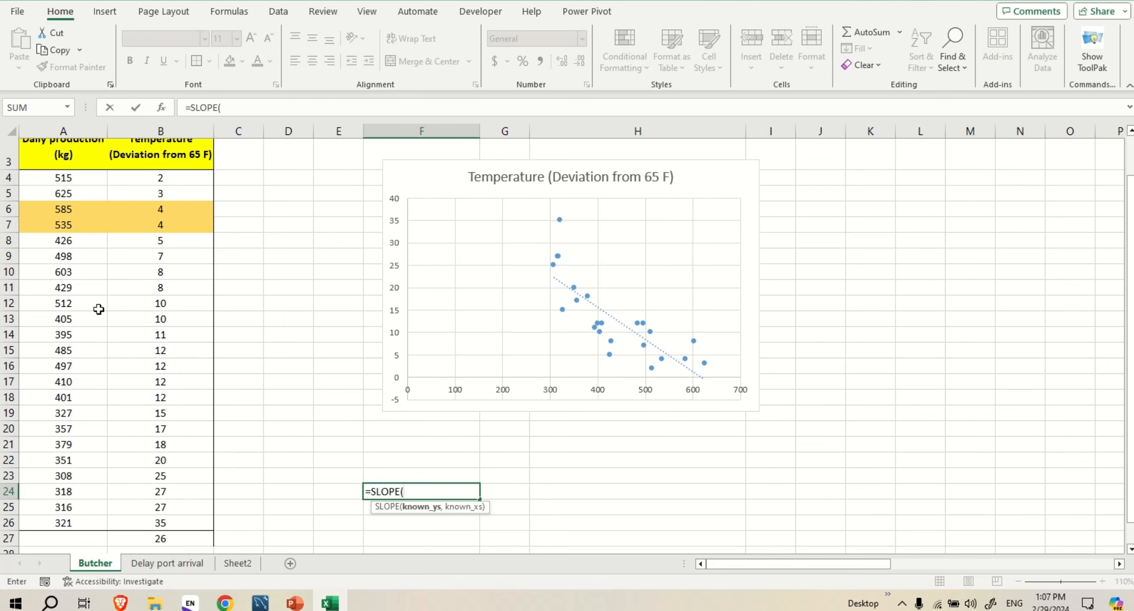
scroll(96, 310, up, 1)
click(69, 230)
drag(69, 229, 81, 496)
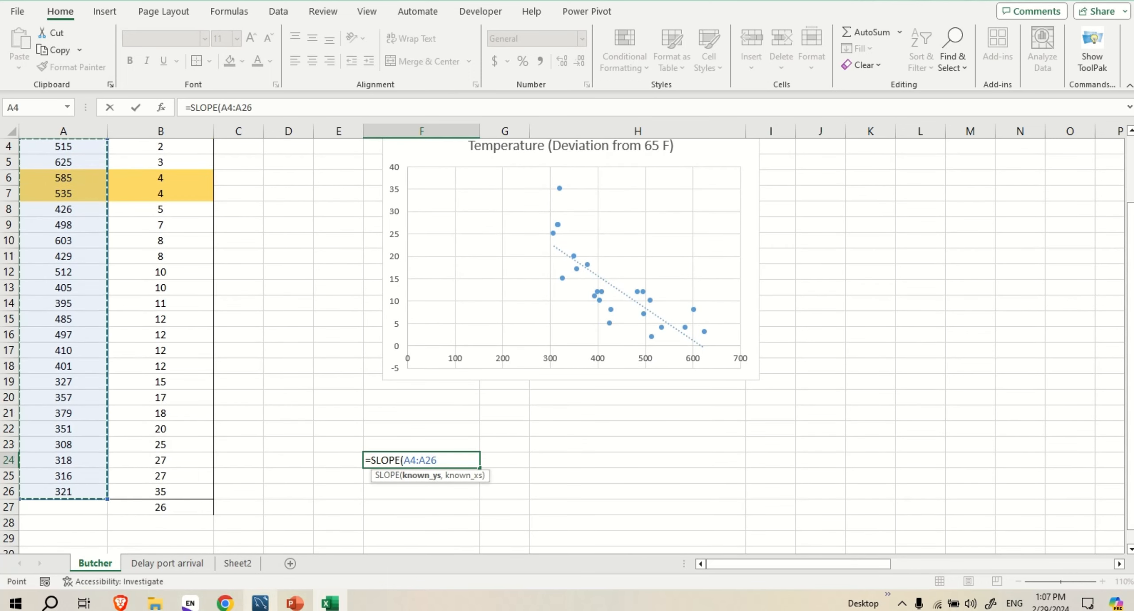
text(,)
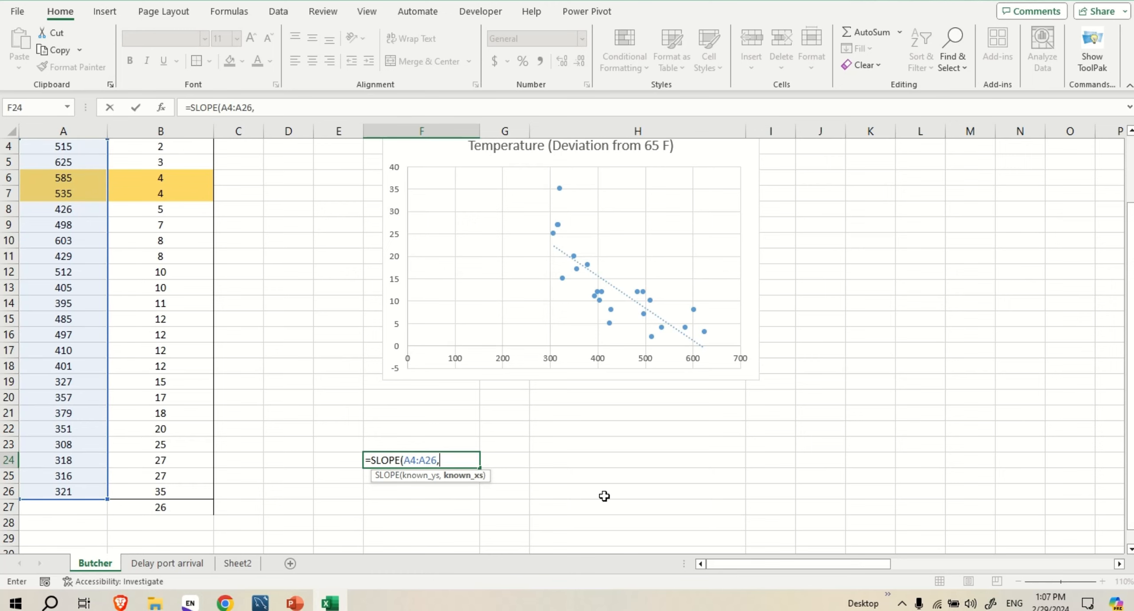
scroll(193, 325, up, 1)
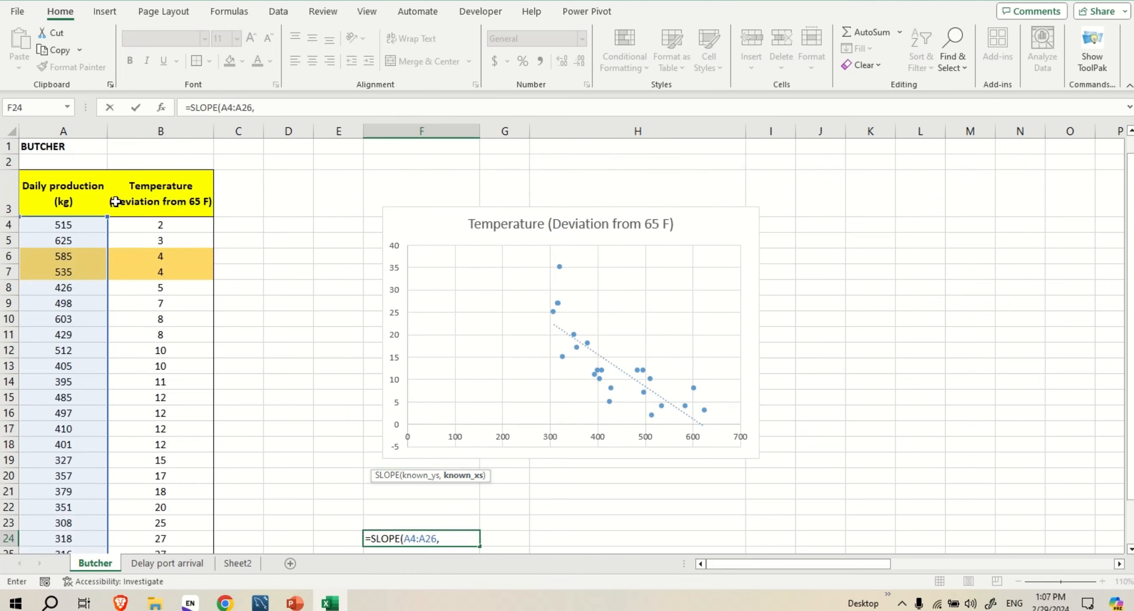
drag(177, 226, 177, 536)
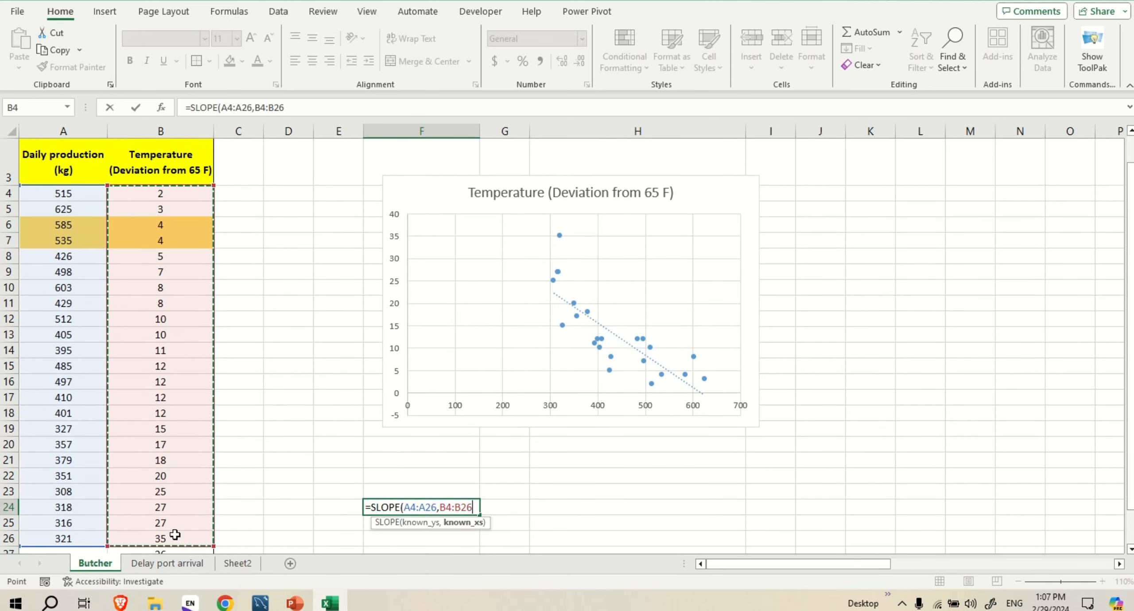
text())
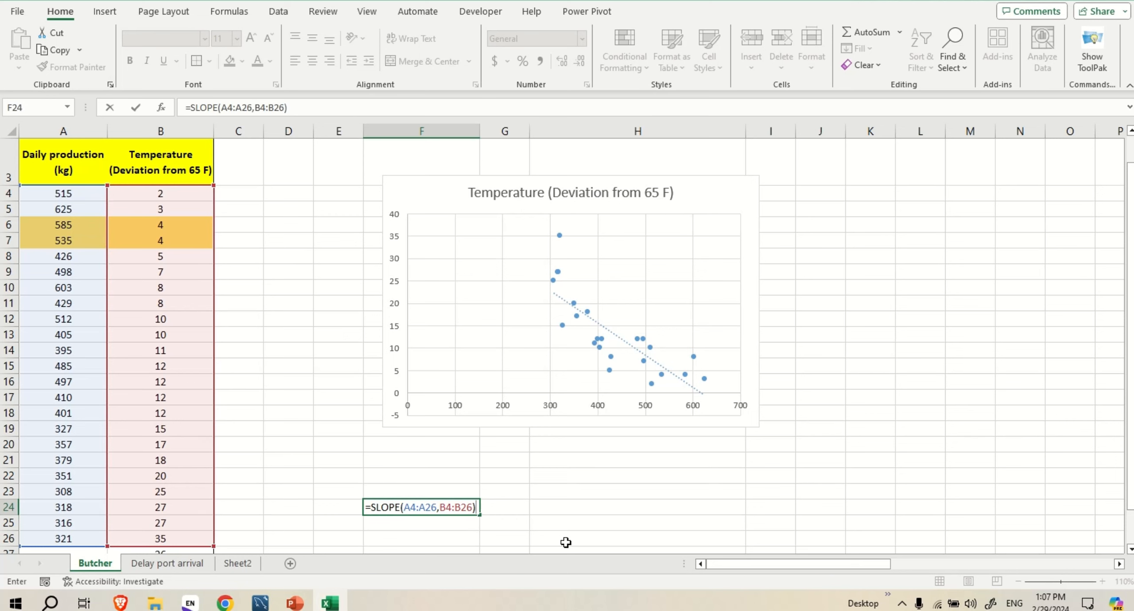
key(Return)
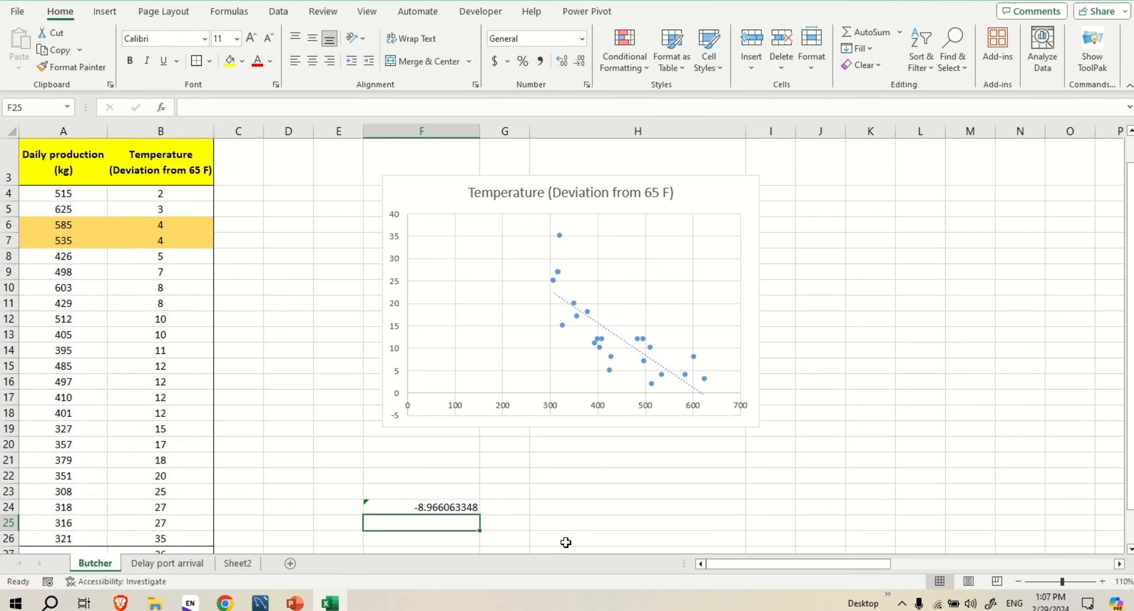
Check the slope formula in F24 and label it SLOPE in the adjacent cell E24
click(450, 507)
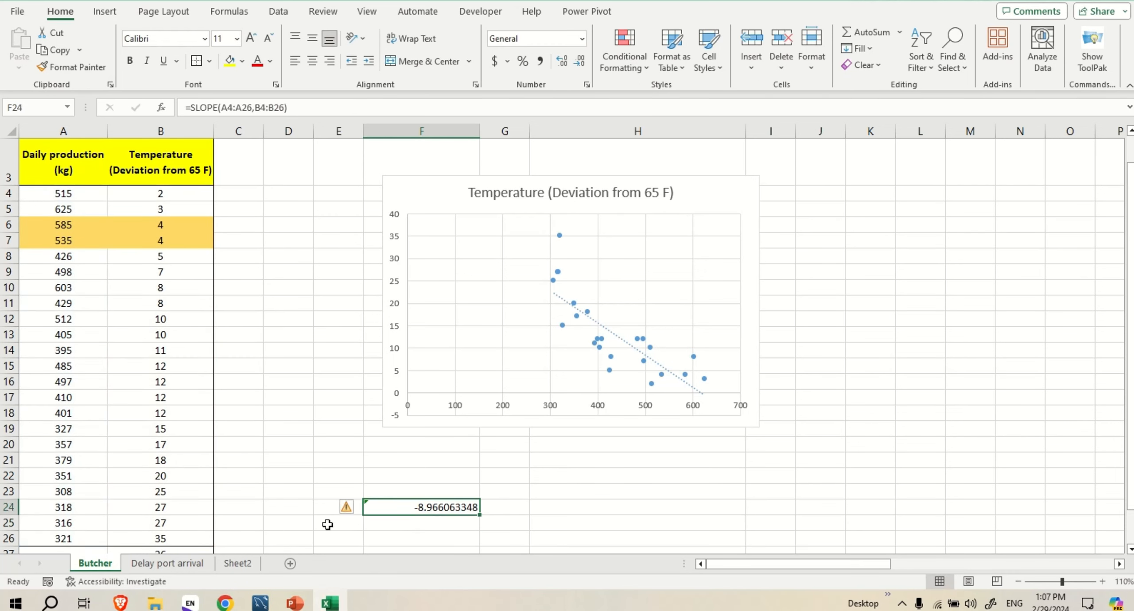
click(337, 510)
text(SLOPE)
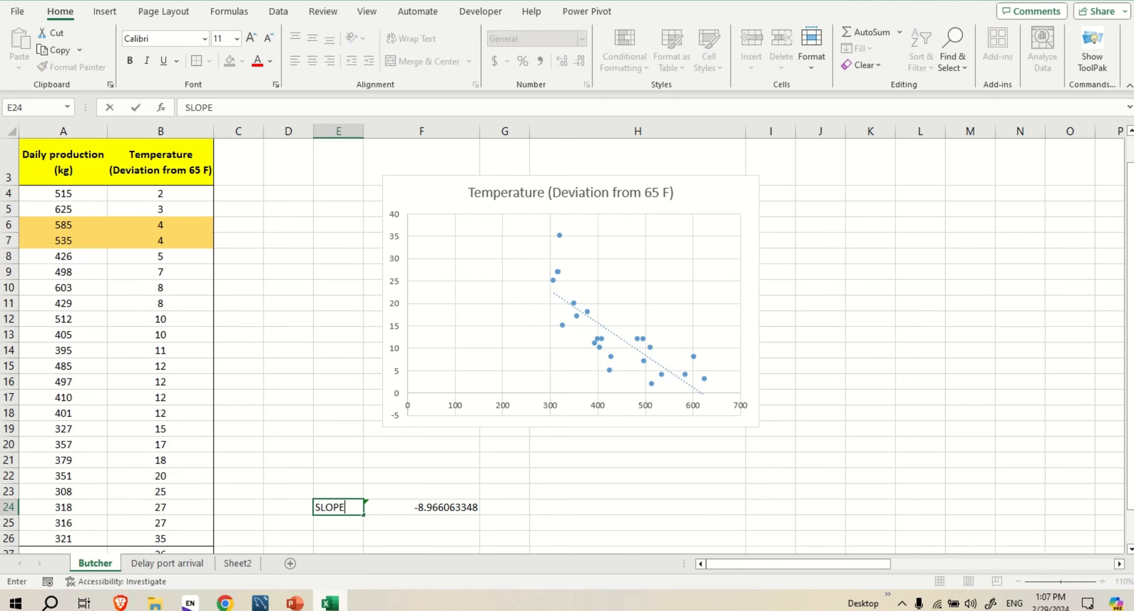
click(330, 533)
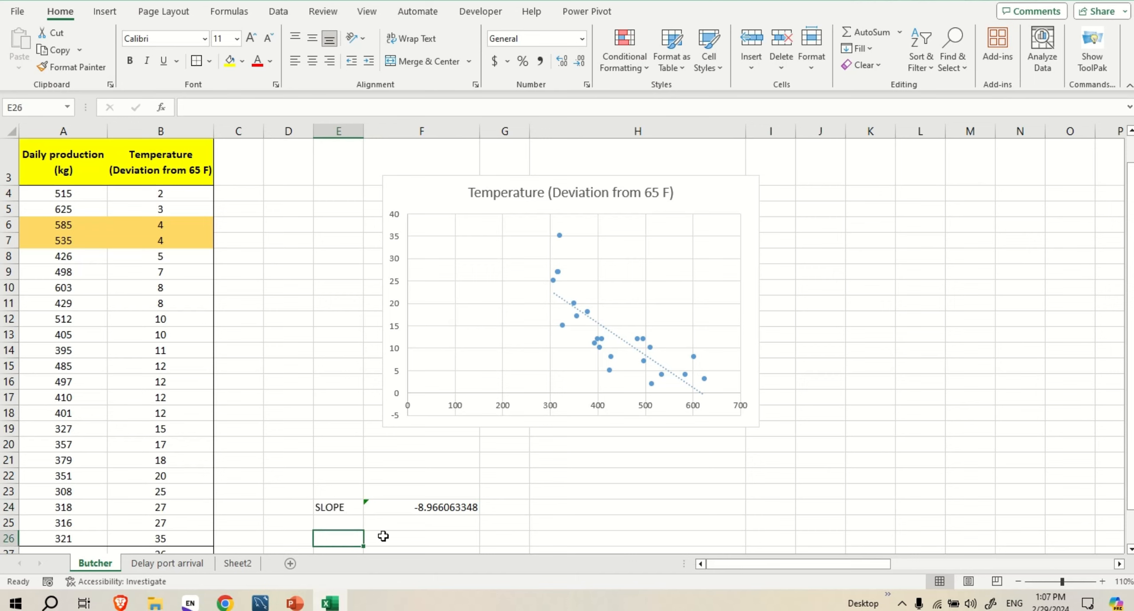
Review the slope and intercept labels on Sheet2, and enter the label INTERCEPT in cell E25 of the Butcher sheet
click(353, 525)
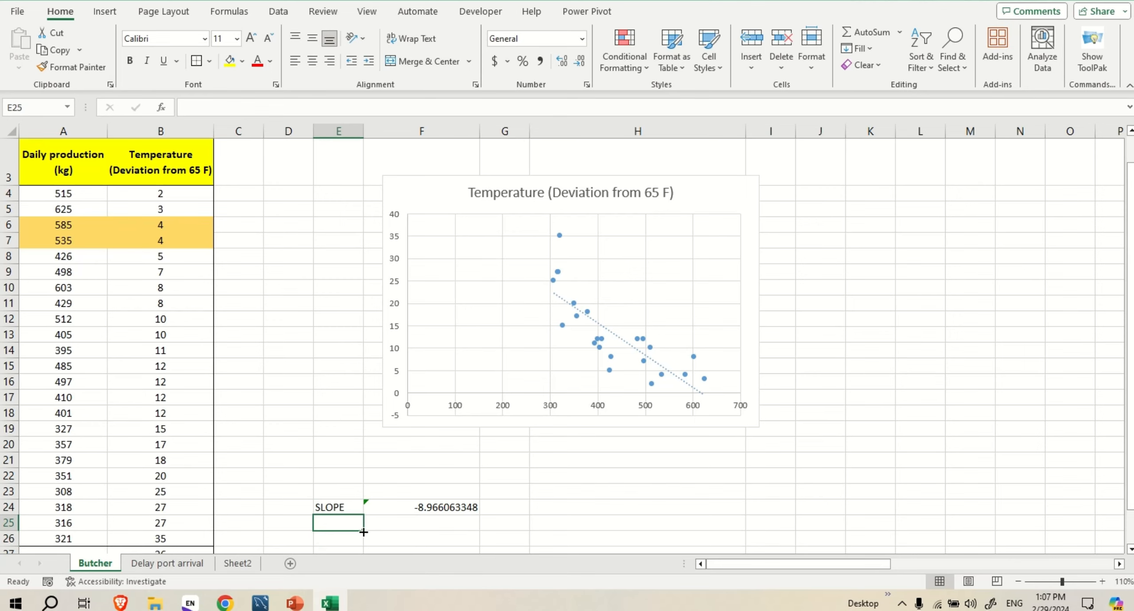
click(223, 565)
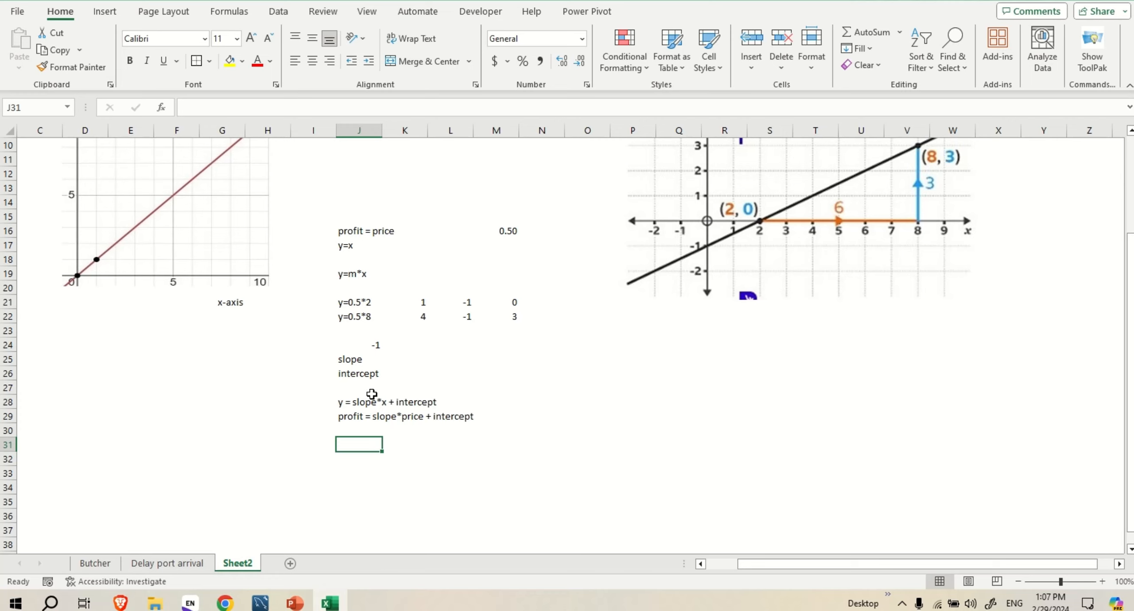
click(345, 359)
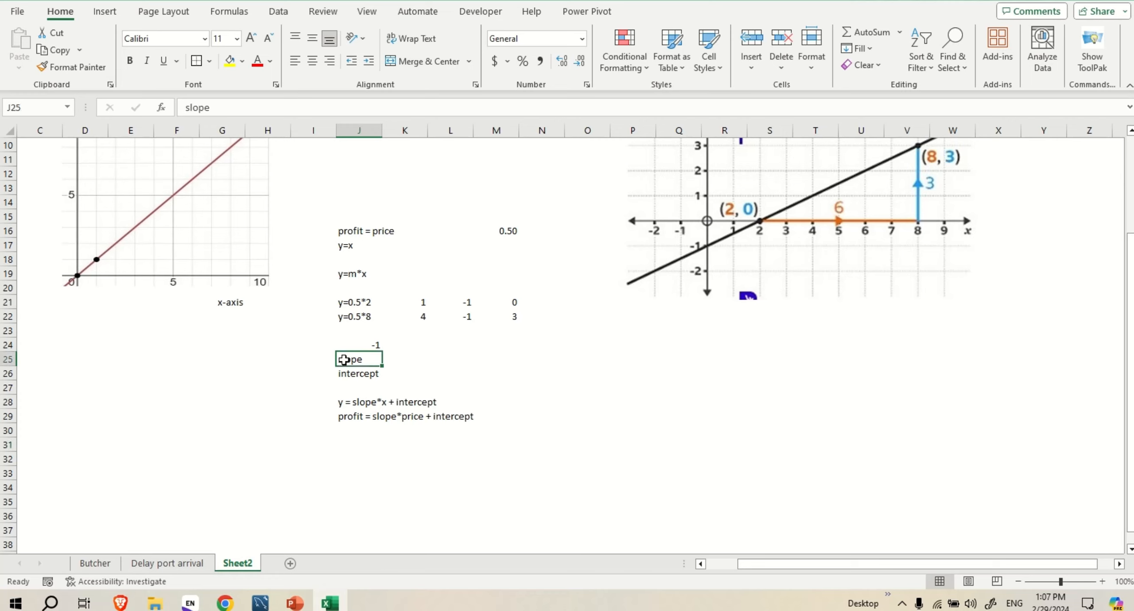
click(353, 374)
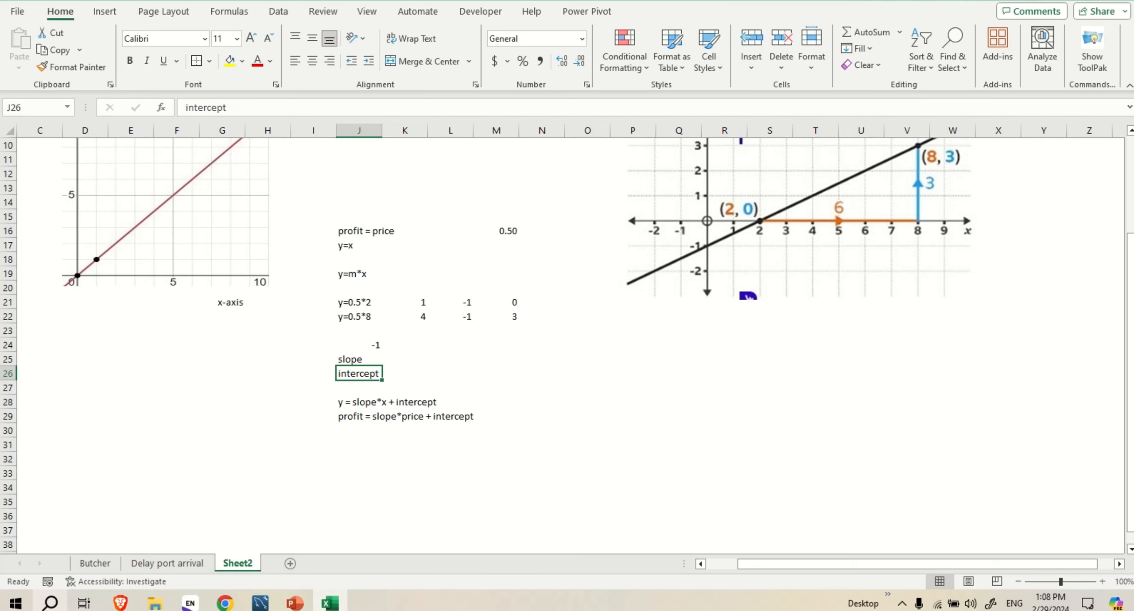
click(89, 564)
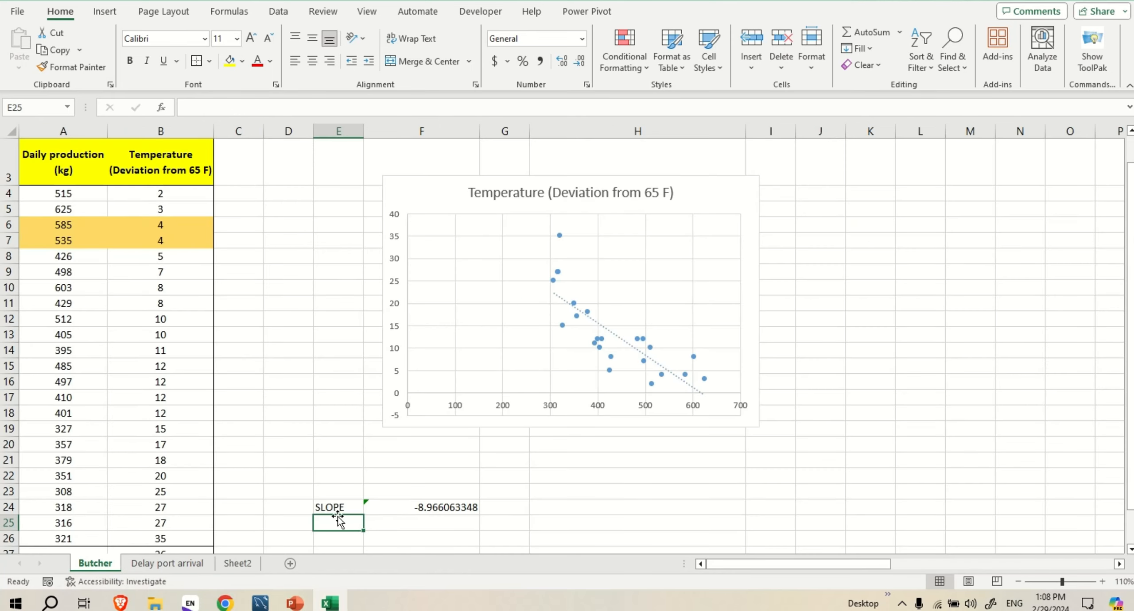
text(INT)
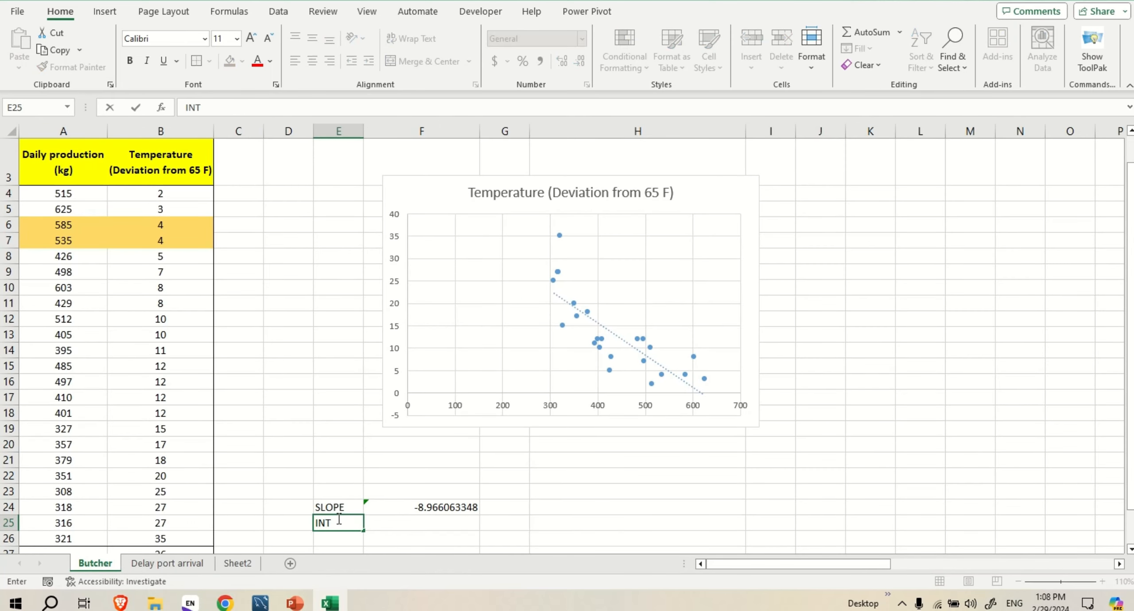
text(ERCEPT)
key(Tab)
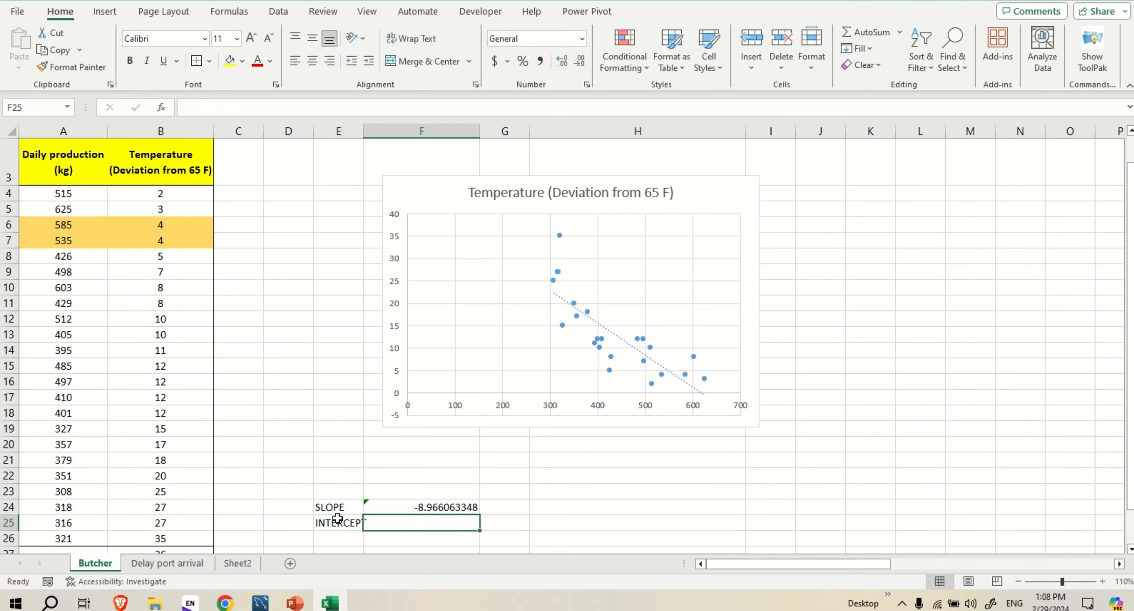
Calculate the intercept in cell F25 with =INTERCEPT(A4:A26,B4:B26), using daily production as known y's and temperature as known x's
text(=)
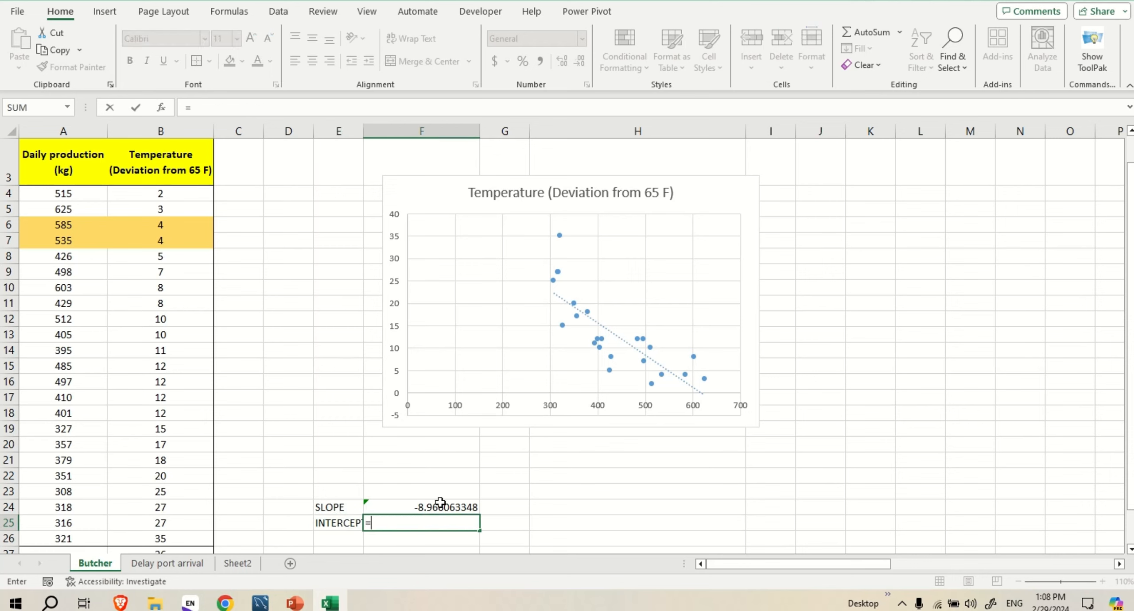
text(inte)
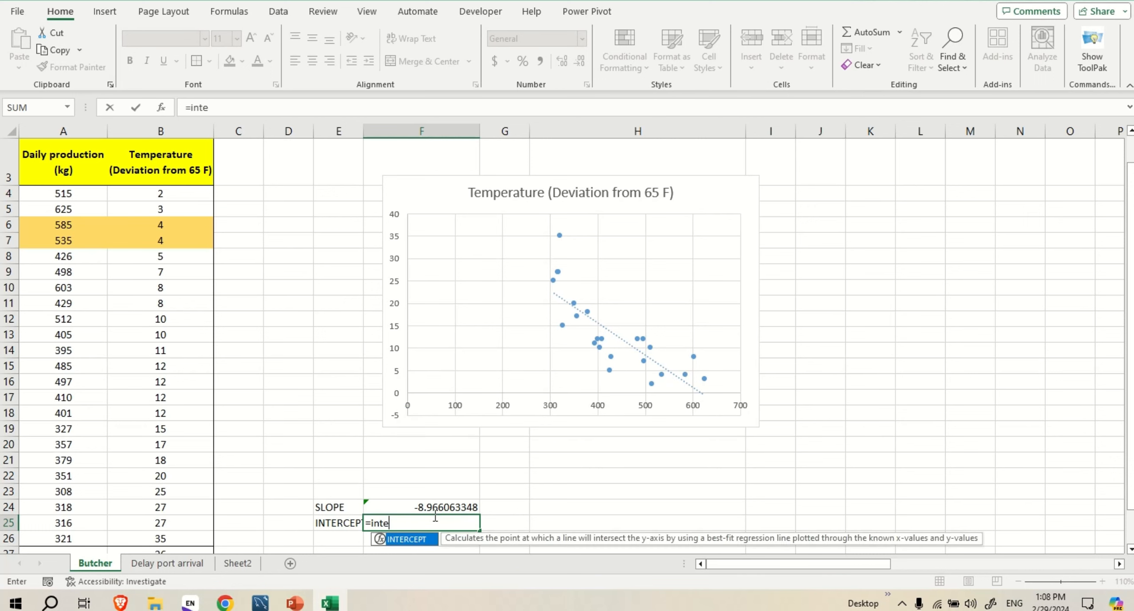
text(r)
key(Tab)
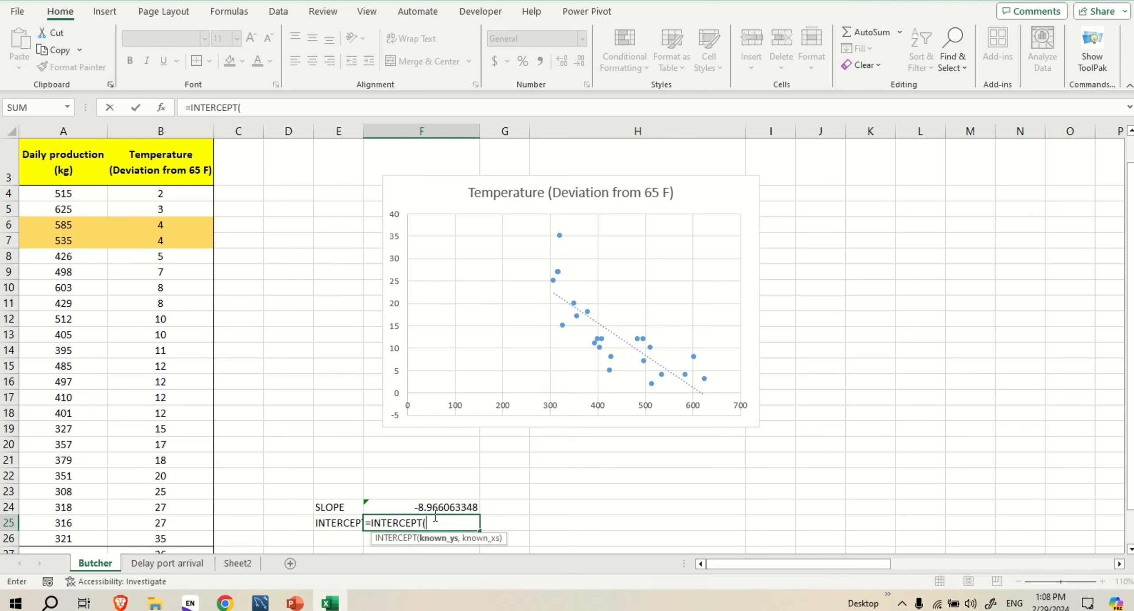
scroll(66, 217, up, 1)
drag(66, 217, 82, 495)
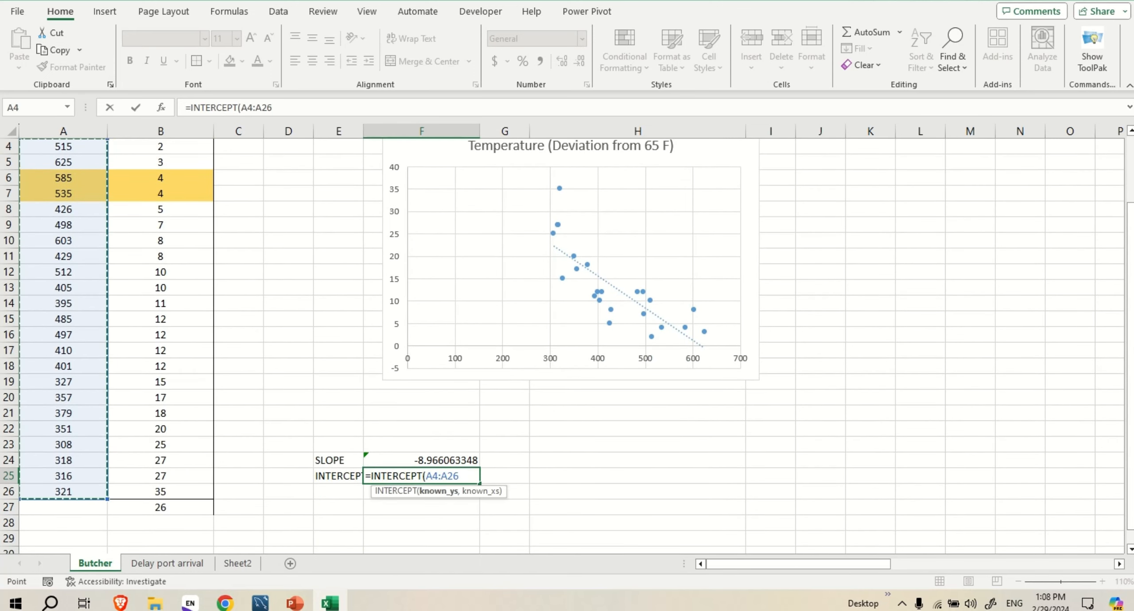
text(,)
scroll(182, 231, up, 1)
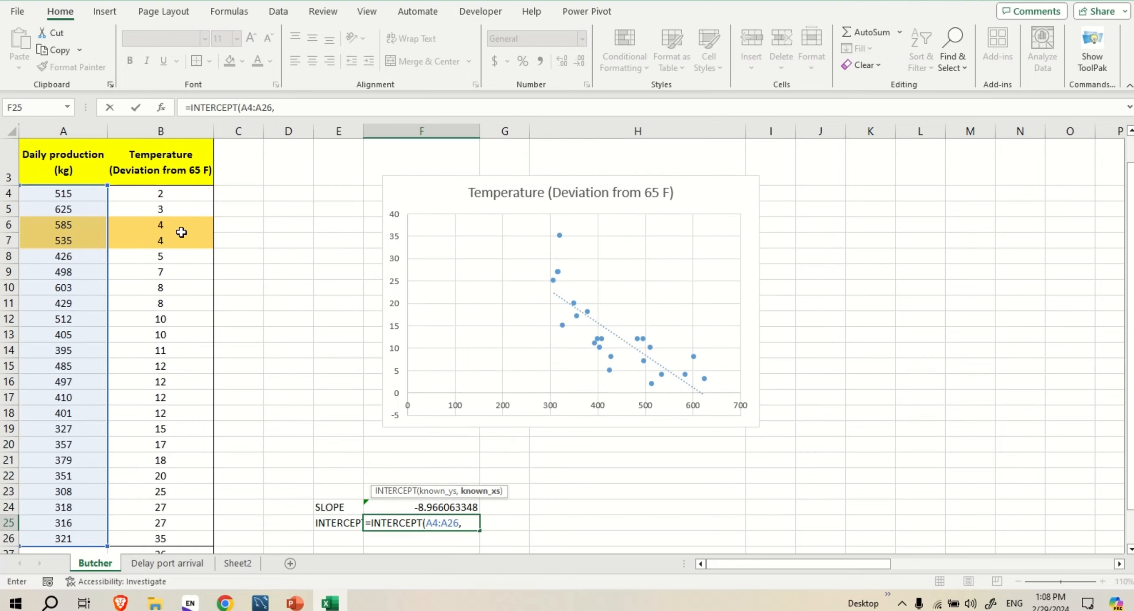
click(177, 209)
drag(177, 194, 152, 539)
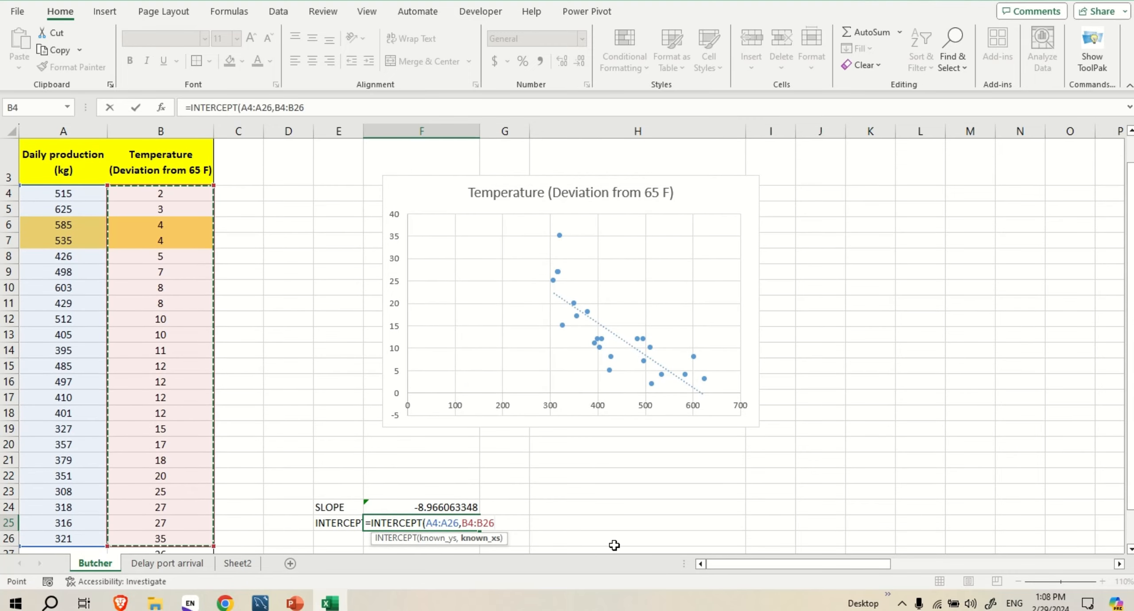
text())
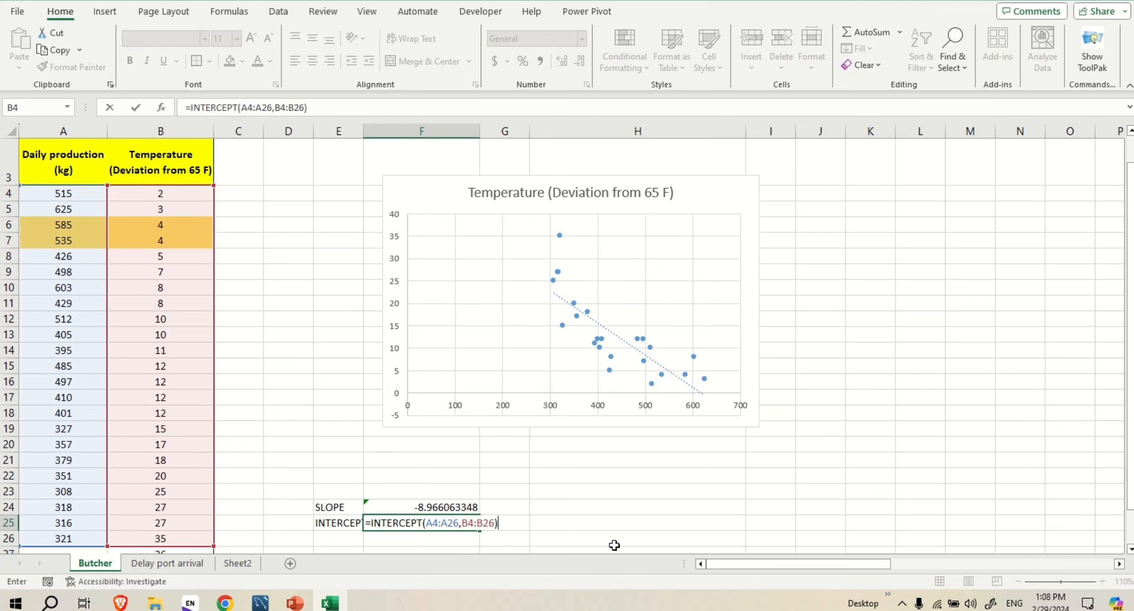
key(Return)
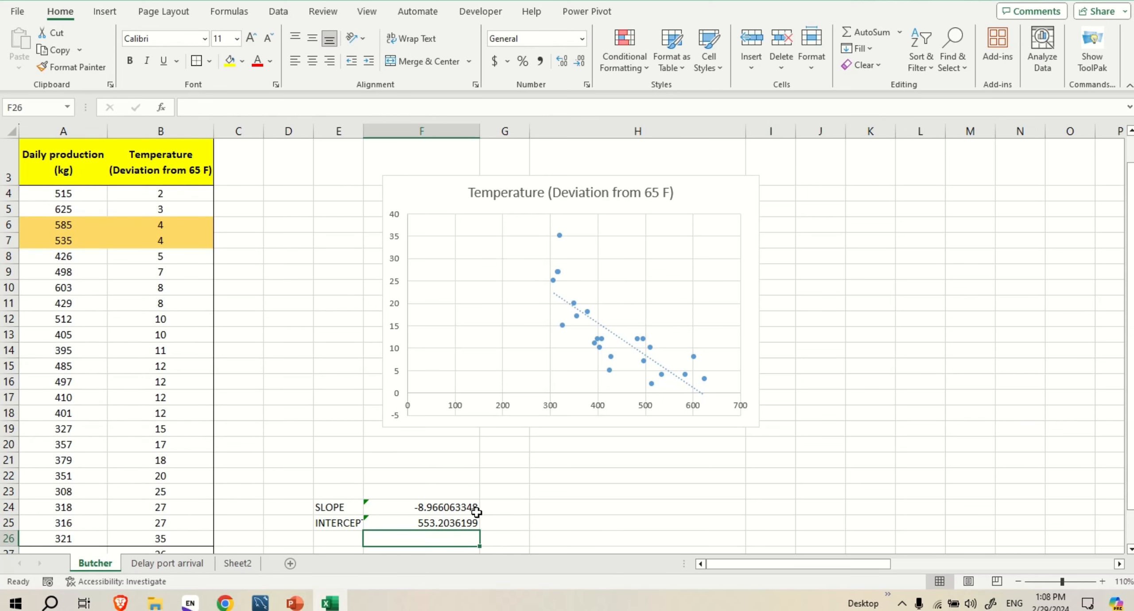
Reduce the slope value in cell F24 to two decimal places
scroll(481, 505, down, 2)
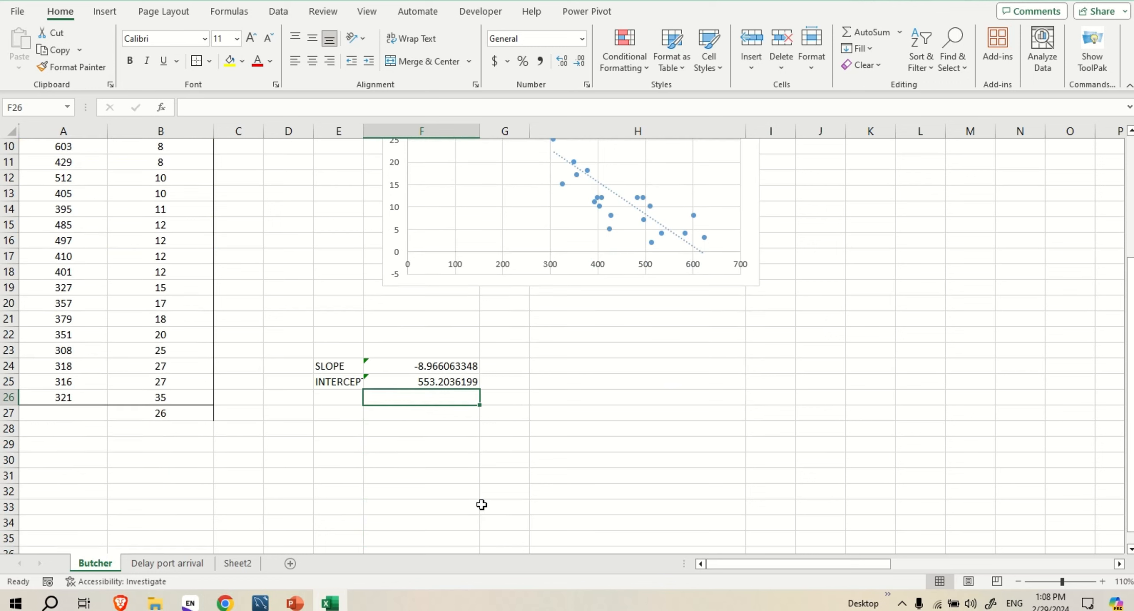
click(455, 366)
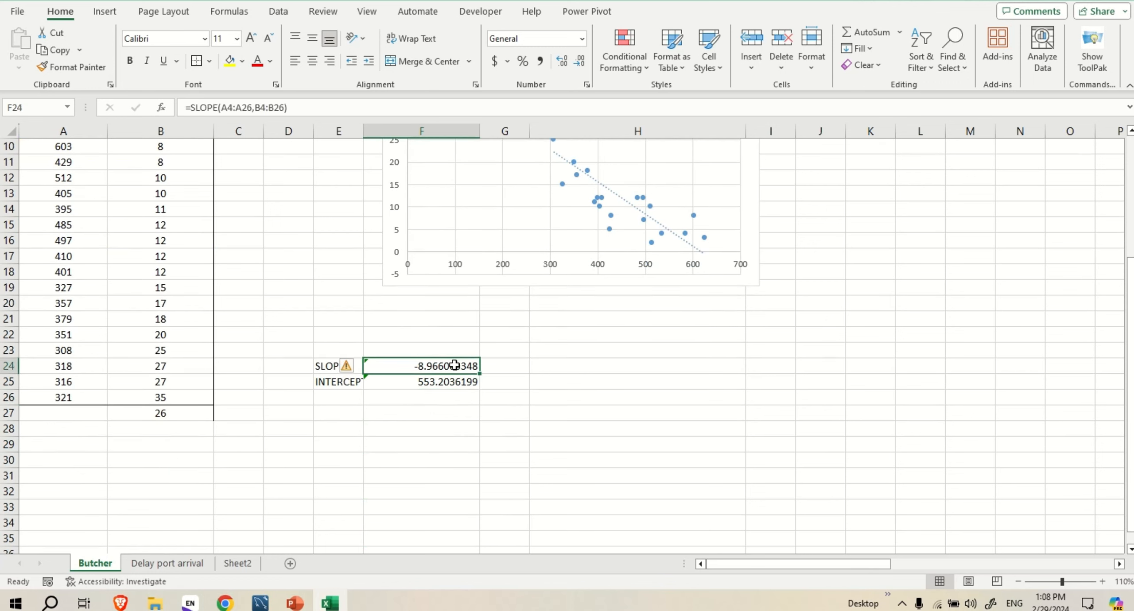
click(580, 62)
click(580, 62)
click(580, 61)
click(578, 63)
click(578, 62)
click(578, 62)
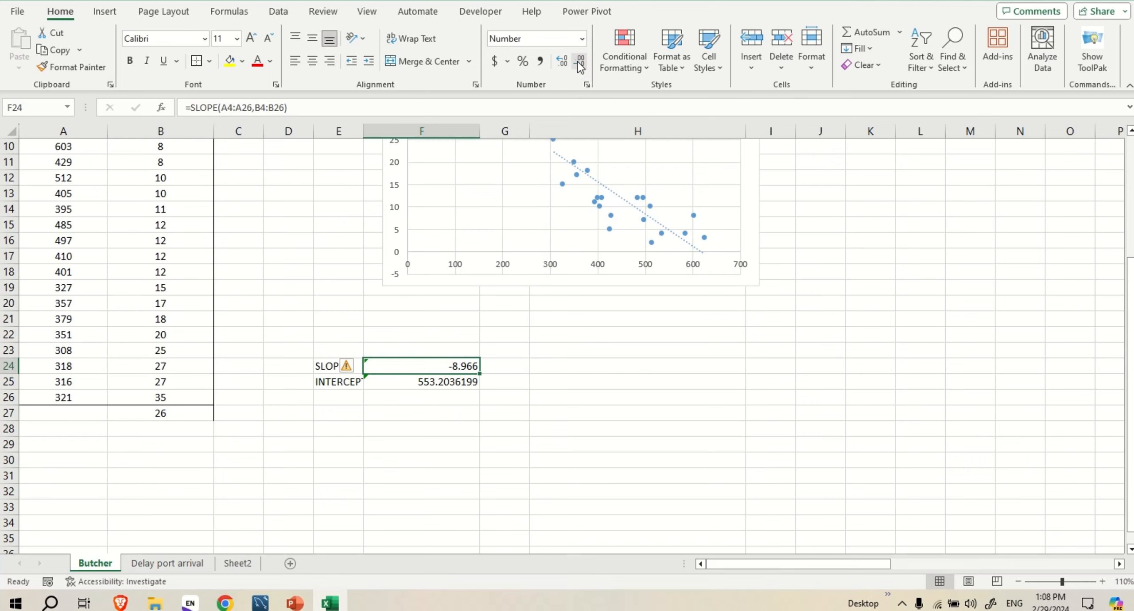
click(580, 65)
Show the intercept value in cell F25 without decimal places
click(434, 384)
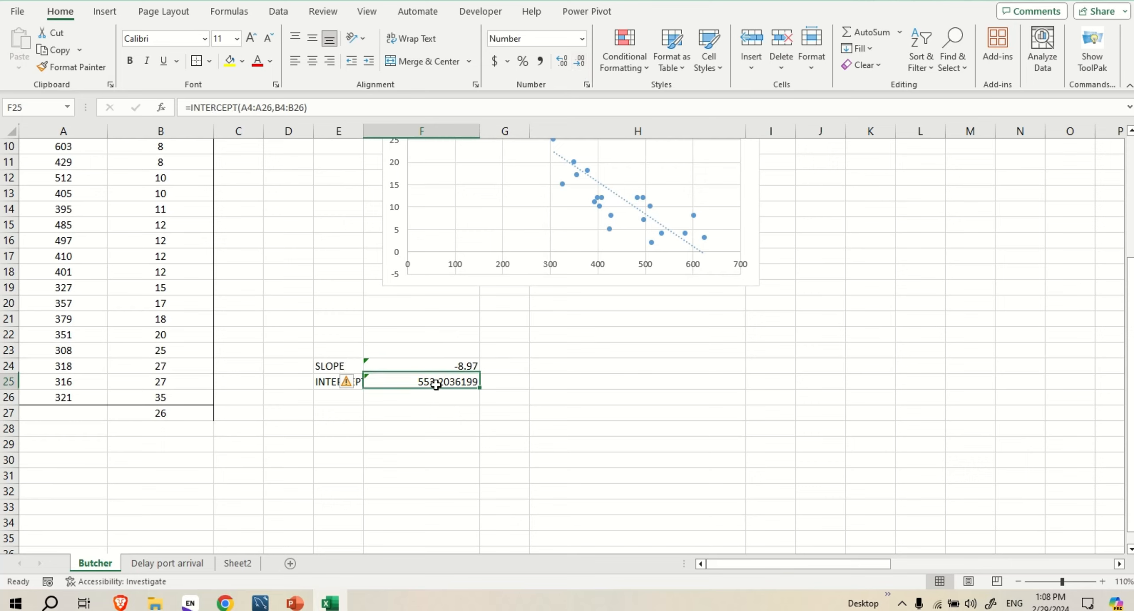
click(577, 64)
click(578, 64)
click(577, 64)
click(577, 64)
click(578, 64)
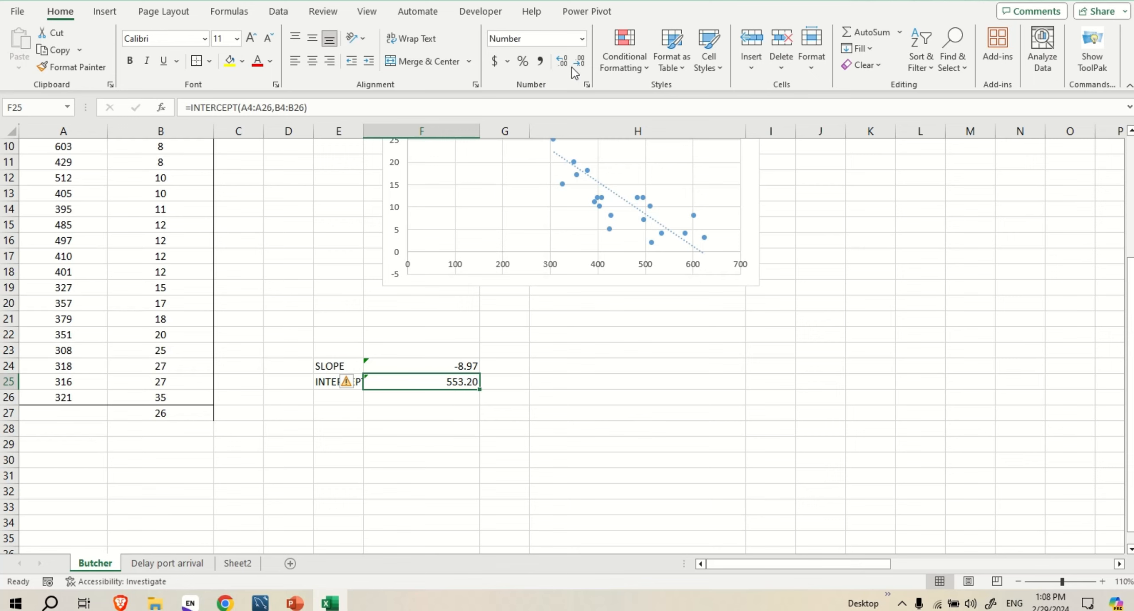
click(576, 64)
click(577, 64)
Write the regression equation "y=slope*x + intercept" as a text note in cell E27
click(360, 412)
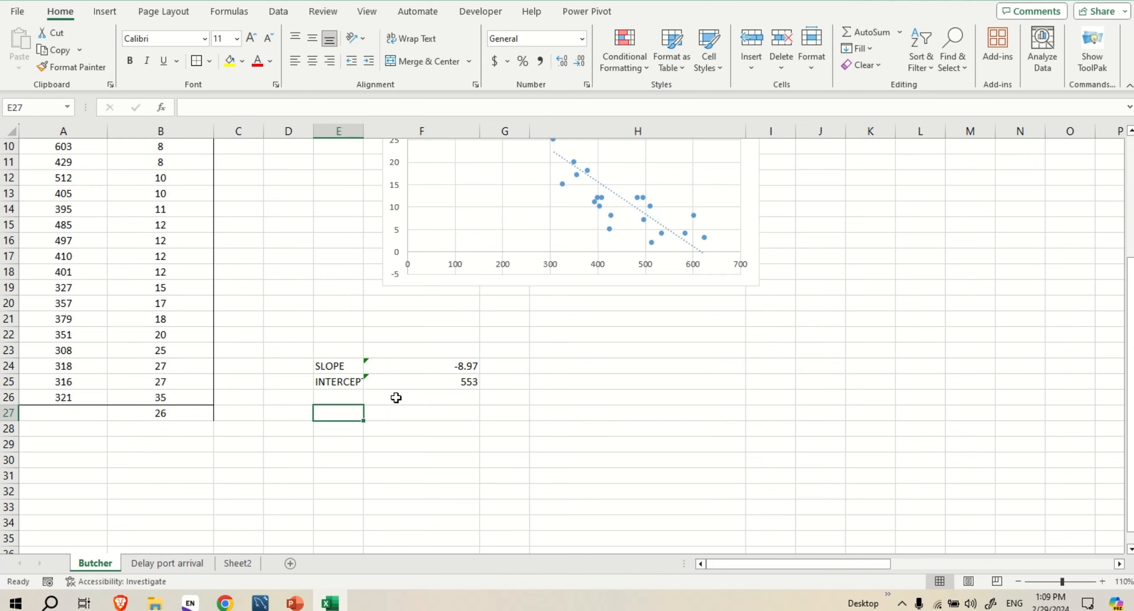
text(y)
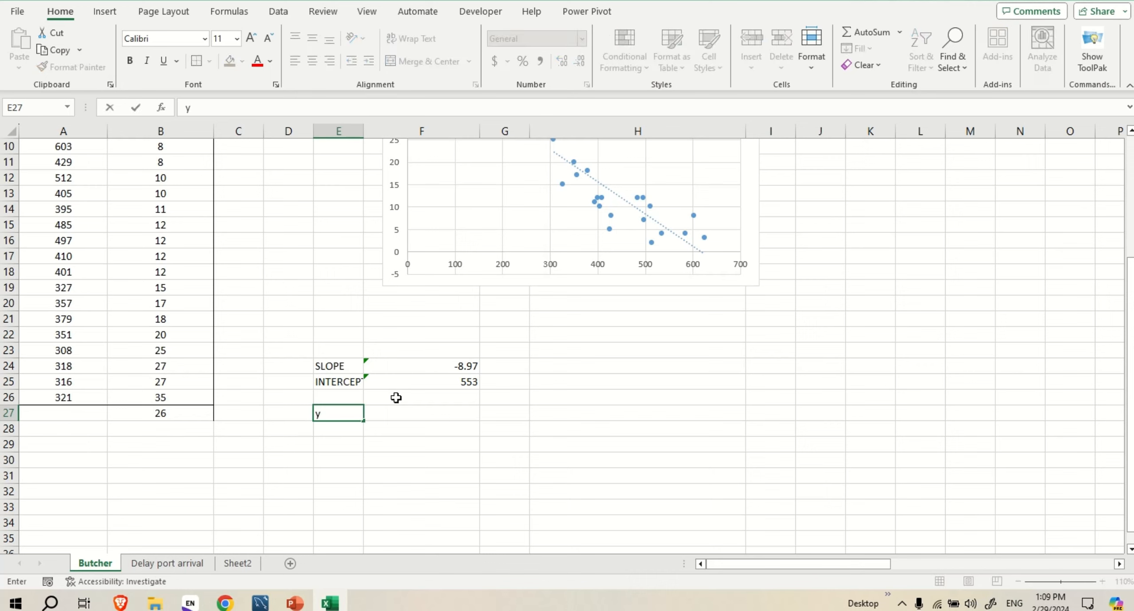
text(=slope*x + intercept)
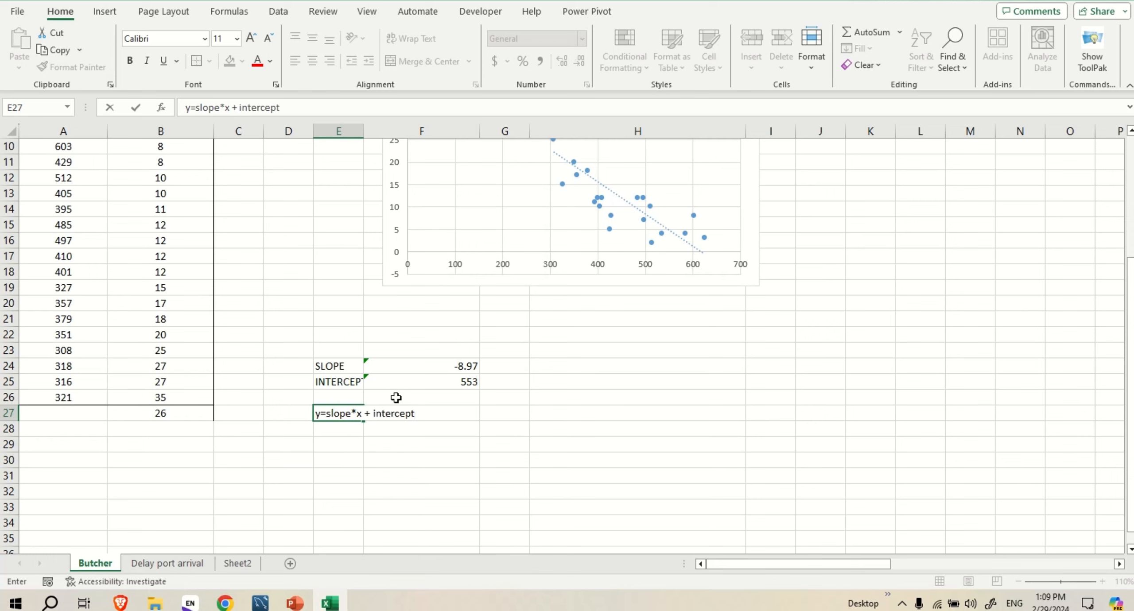
click(343, 444)
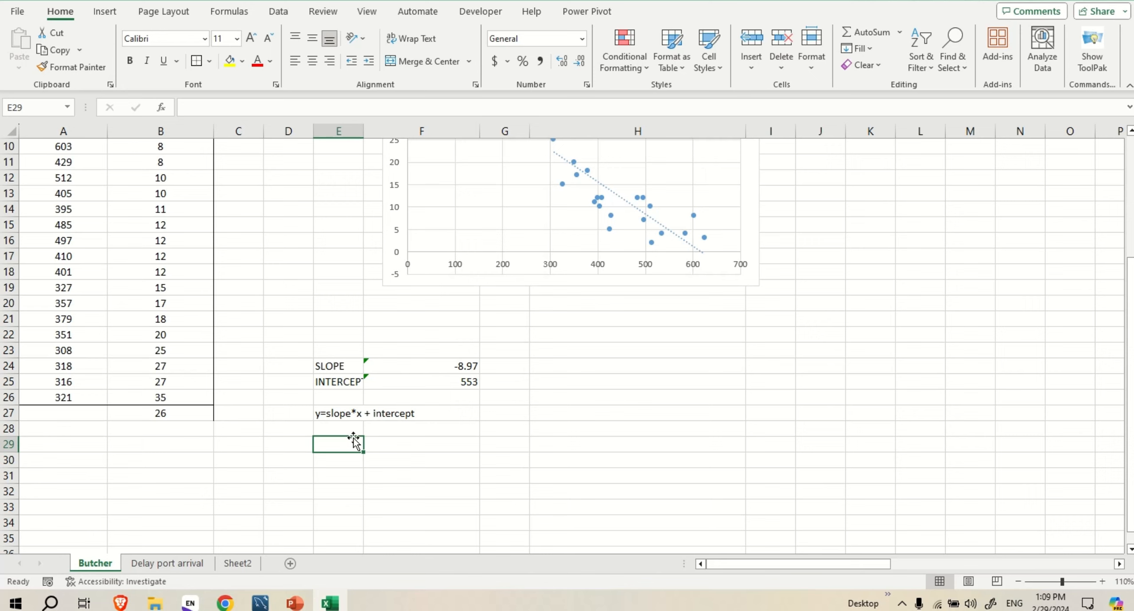
Predict the daily production for the temperature deviation of 26 by entering =F24*B27 + F25 in cell A27
click(62, 416)
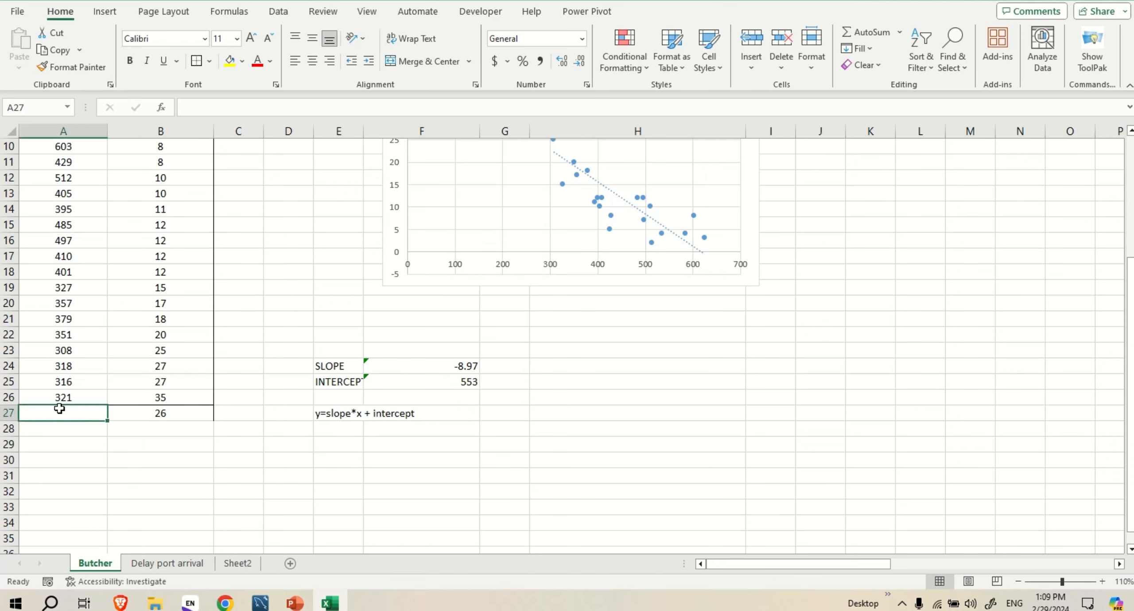
text(=)
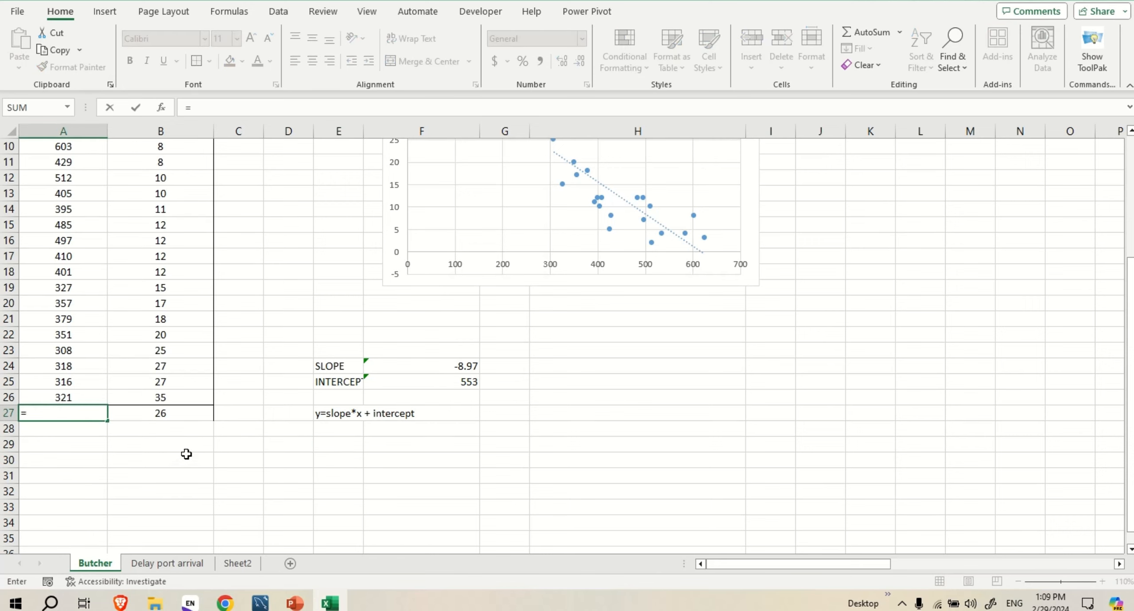
click(453, 367)
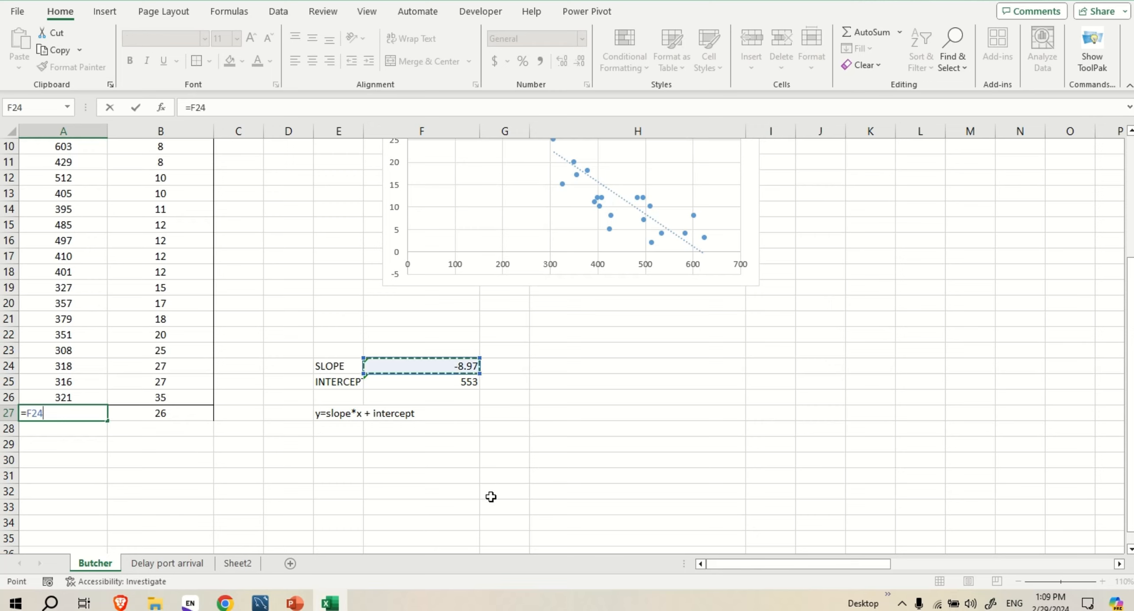
text(*)
click(164, 414)
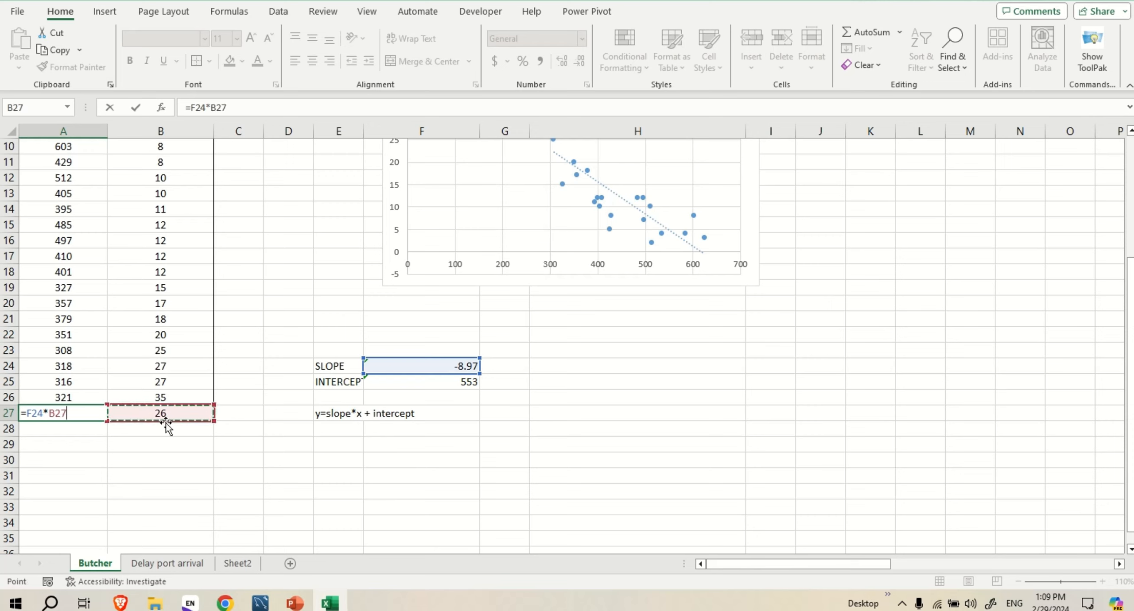
text(+)
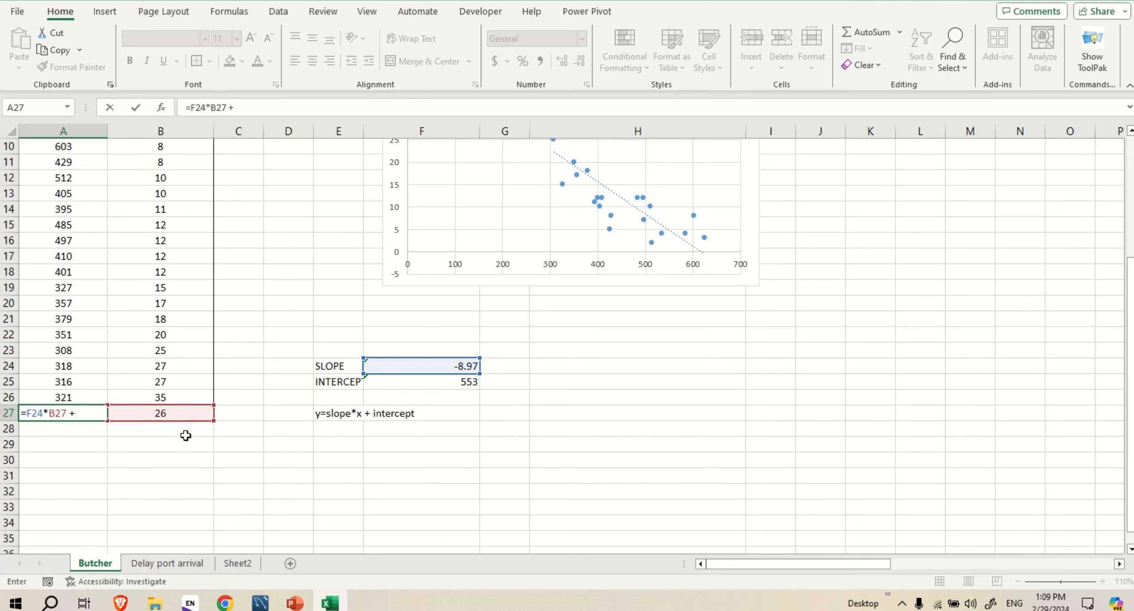
click(448, 383)
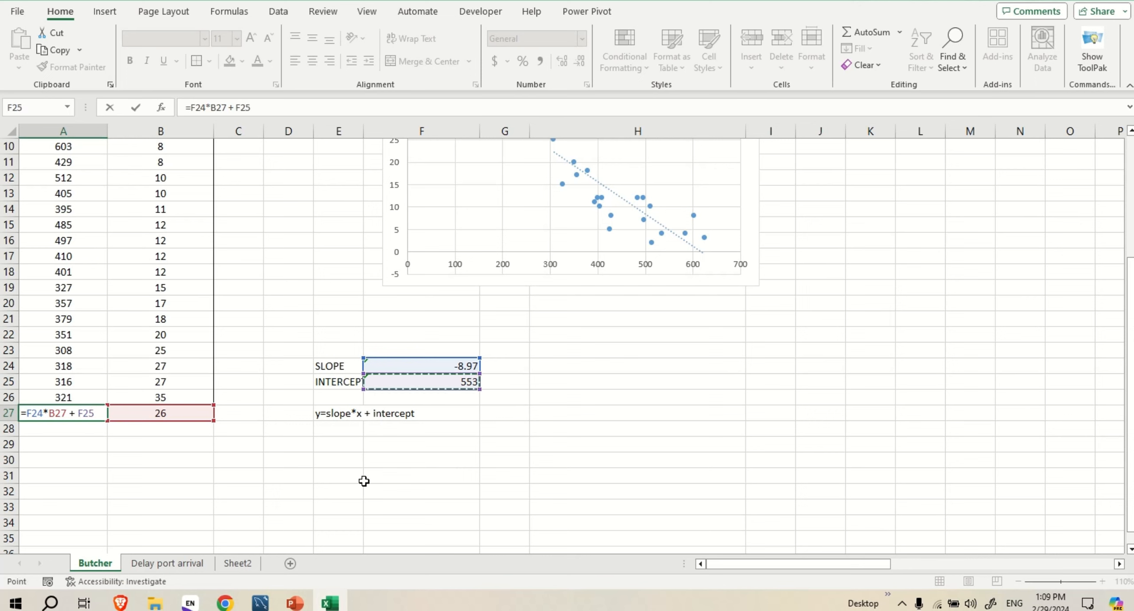
key(Return)
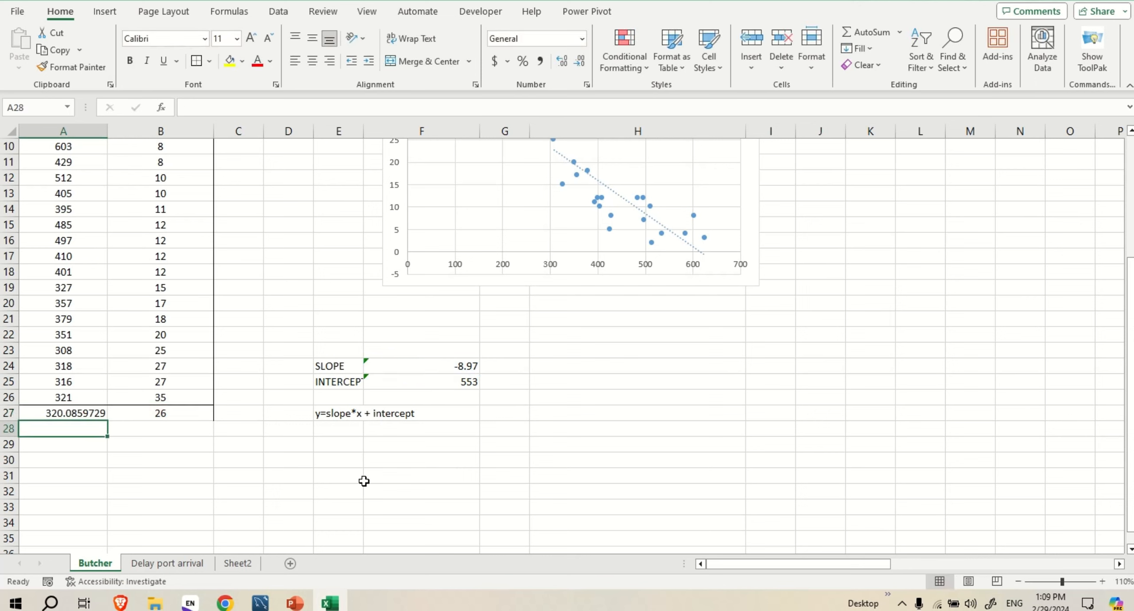
Format the predicted production in cell A27 as a whole number and center it in the cell
click(77, 414)
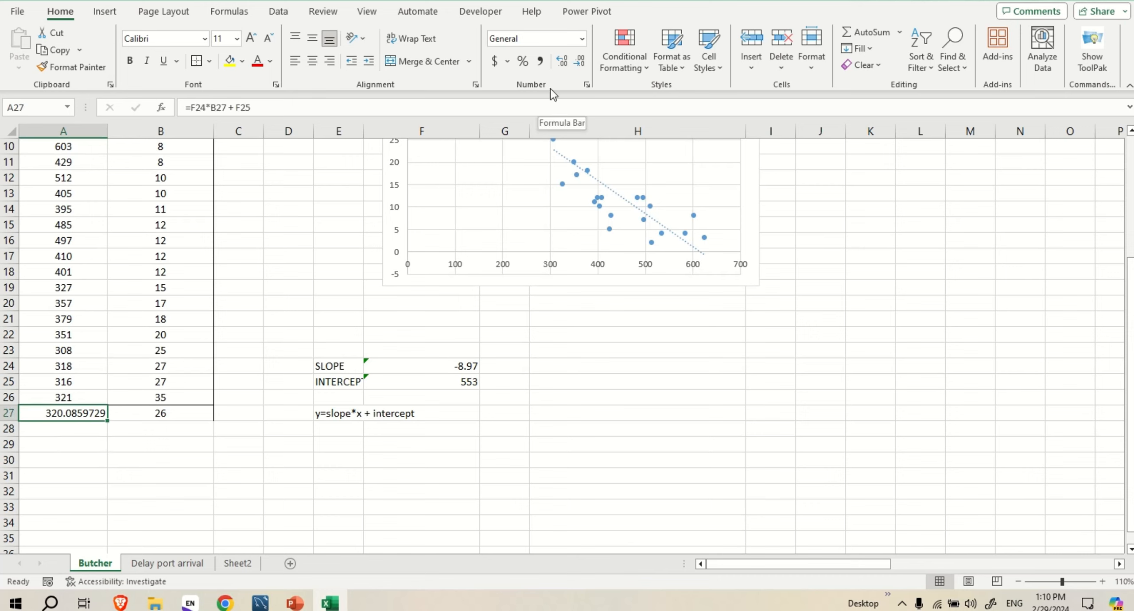
click(580, 62)
click(579, 62)
click(580, 62)
click(580, 62)
click(578, 61)
click(579, 61)
click(579, 61)
click(74, 459)
click(92, 413)
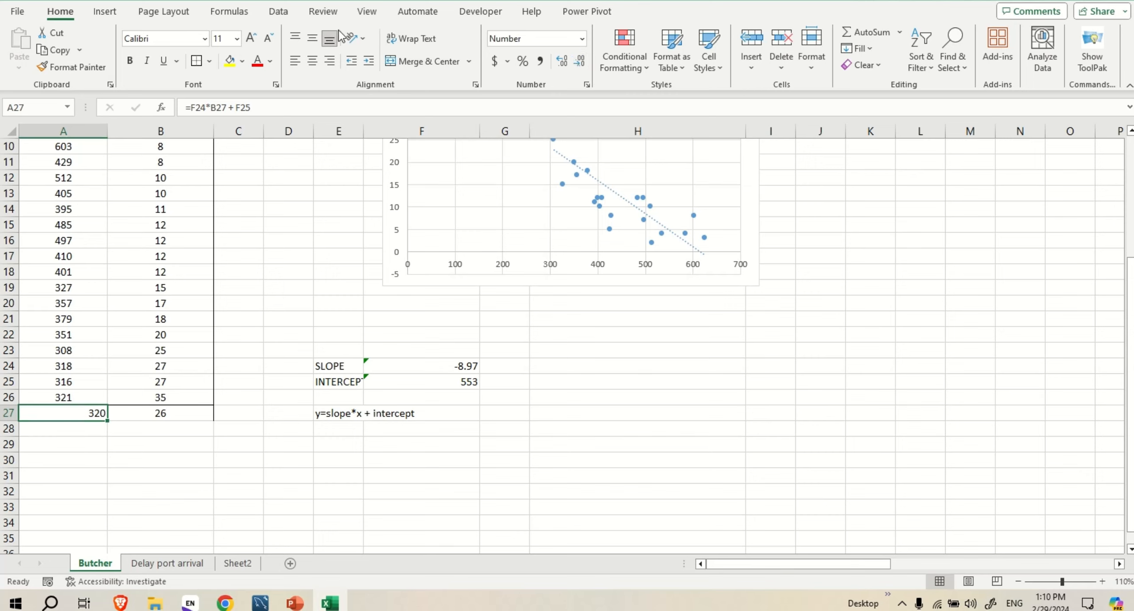
click(313, 61)
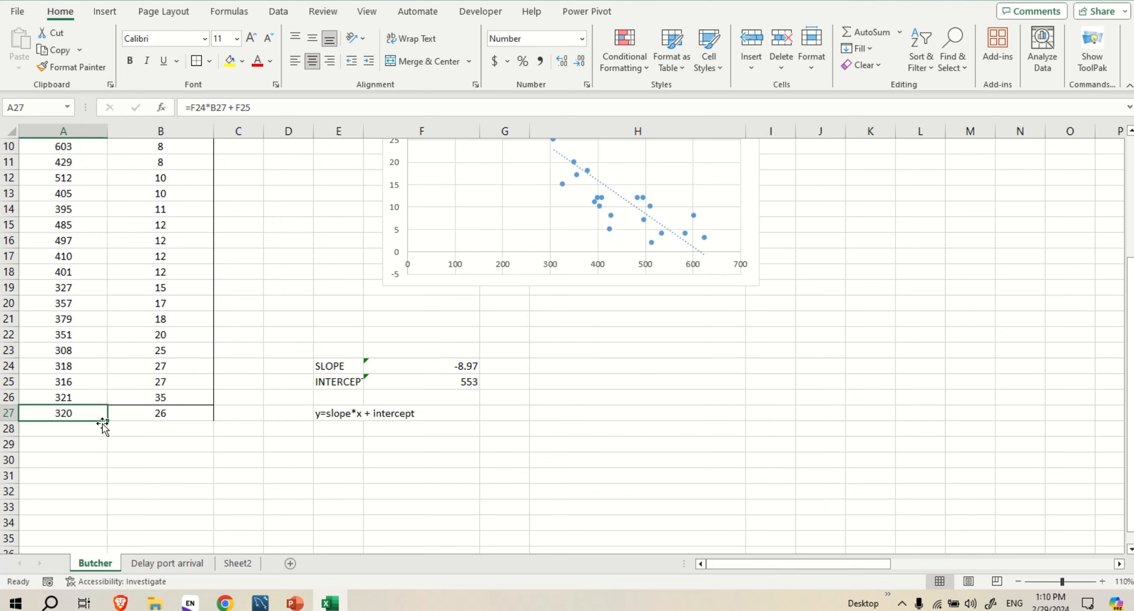
Examine the prediction in row 27 against the butcher data, the scatter chart's trendline, and the slope and intercept values
click(81, 432)
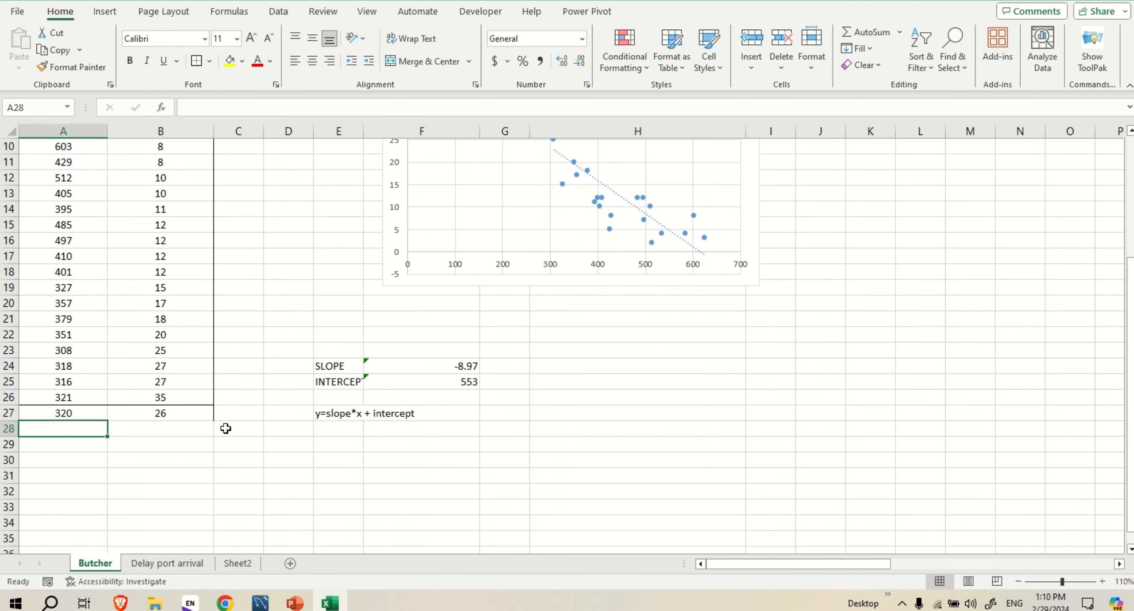
scroll(226, 423, up, 3)
scroll(231, 421, down, 4)
scroll(314, 408, up, 4)
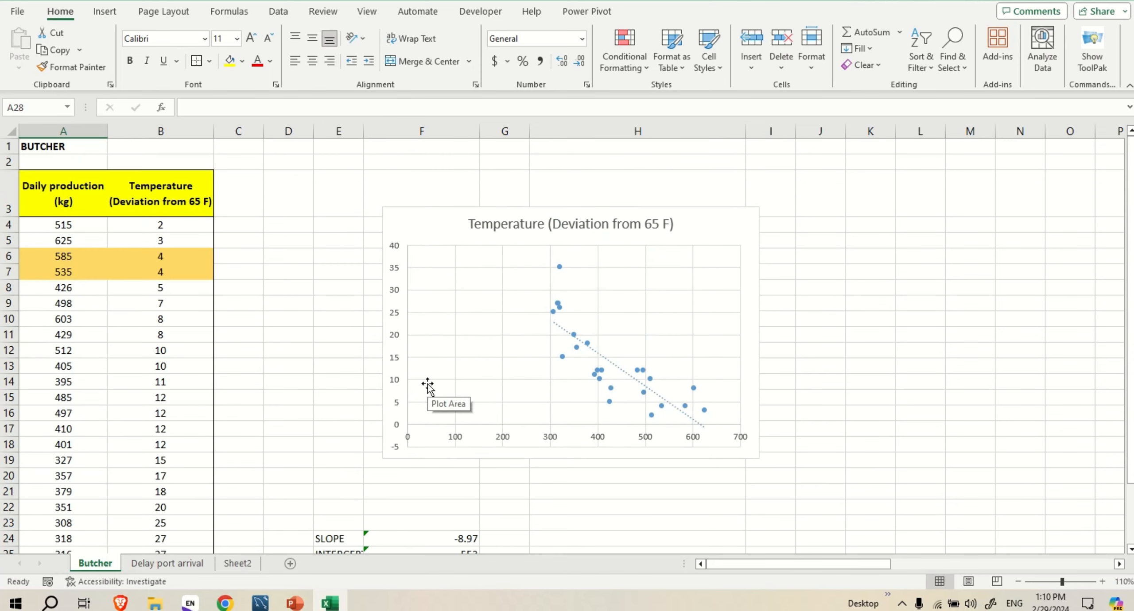
scroll(427, 381, down, 2)
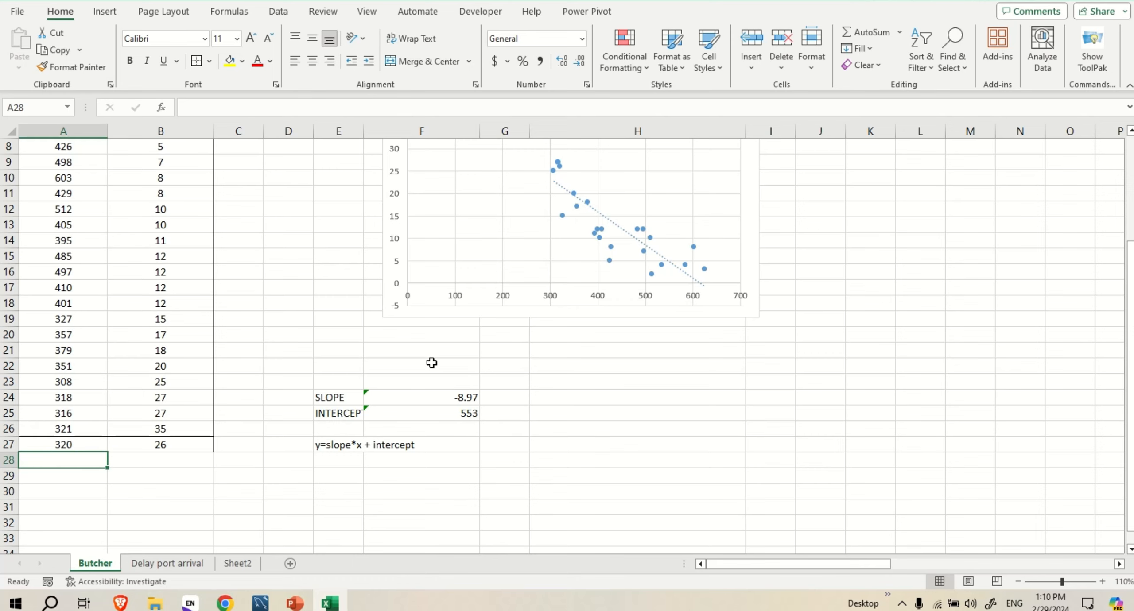
scroll(260, 294, up, 3)
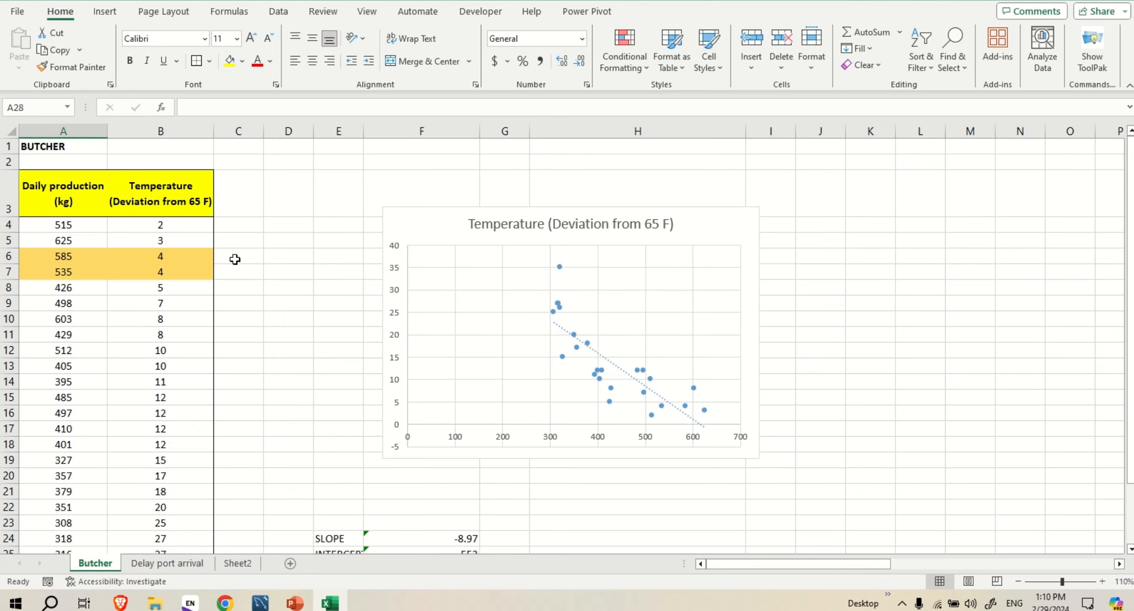
drag(235, 206, 268, 532)
click(287, 195)
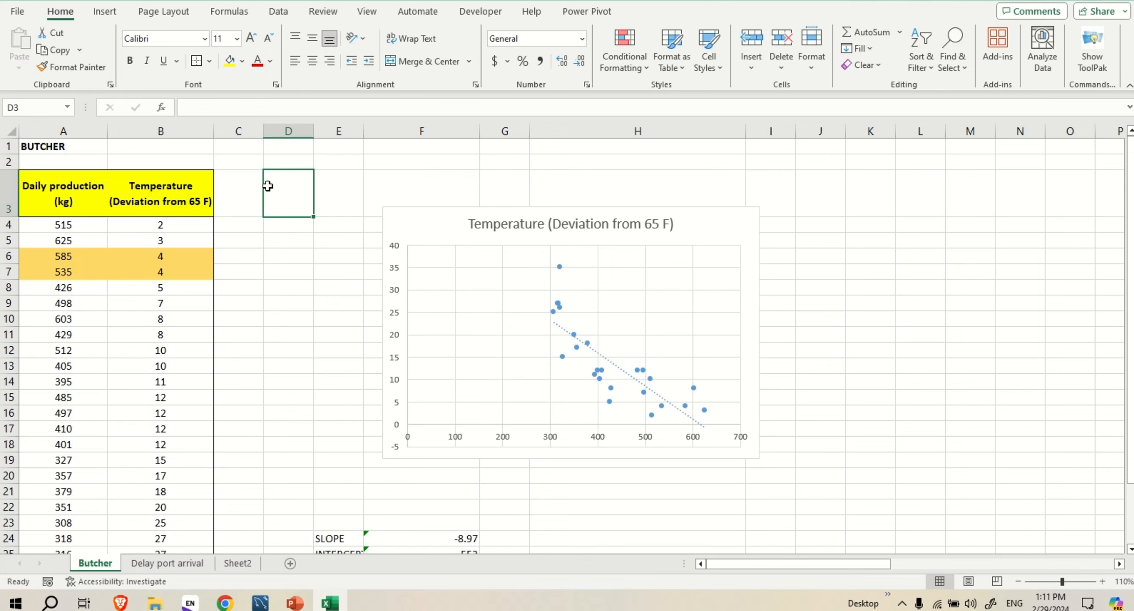
scroll(284, 204, down, 2)
scroll(295, 216, down, 2)
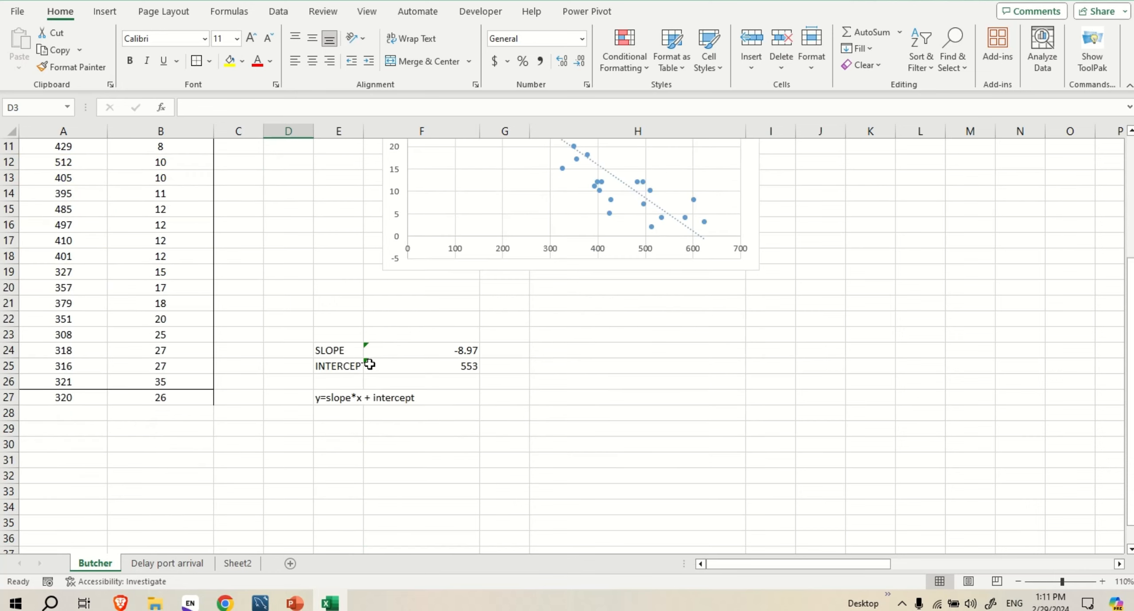
click(369, 402)
click(356, 398)
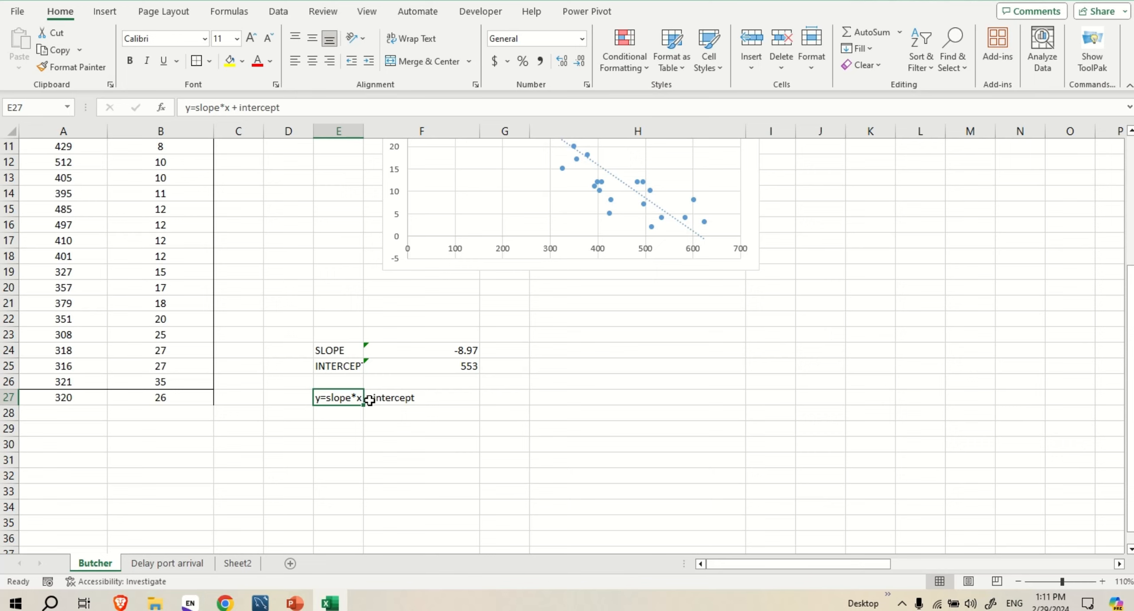
text(+)
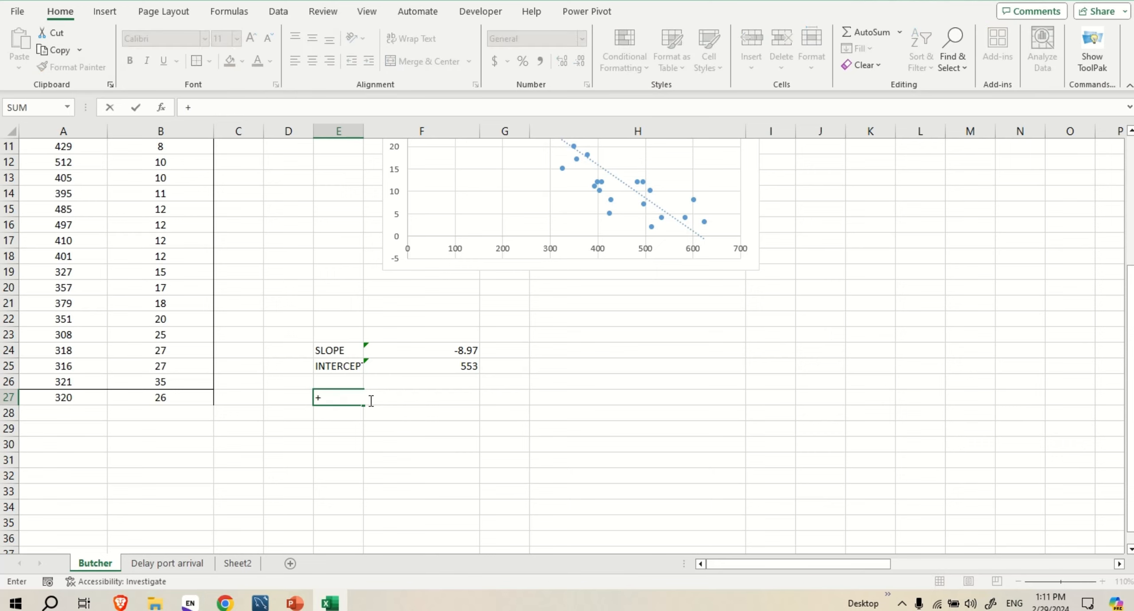
key(ctrl+z)
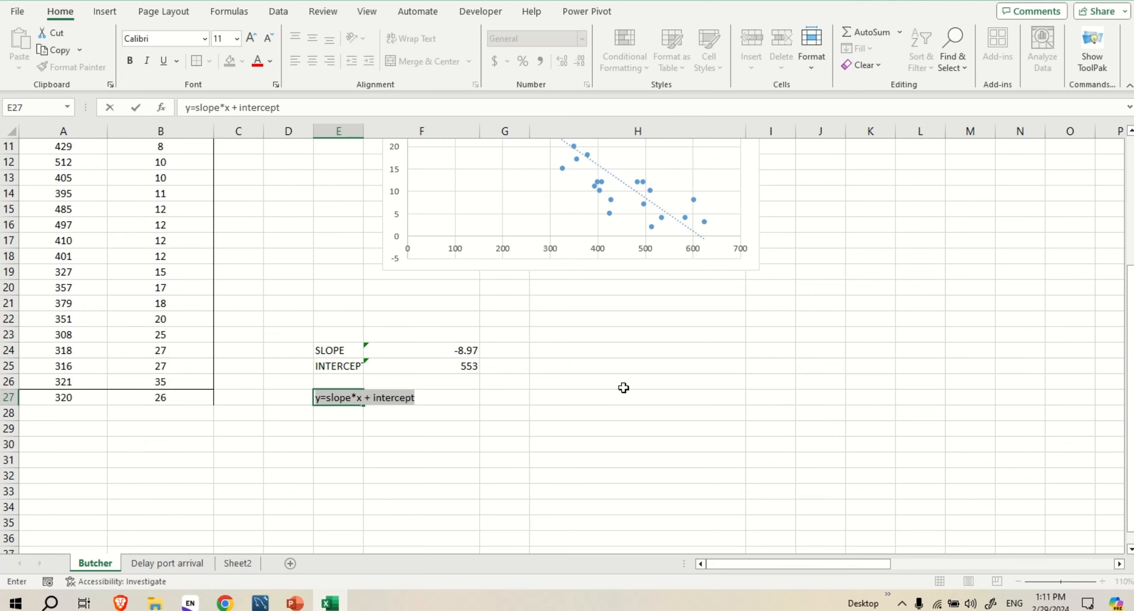
Extend the equation note in cell E27 to the multiple regression form "y=slope*x + slope2*x2 +slope*x3 + intercept"
click(341, 400)
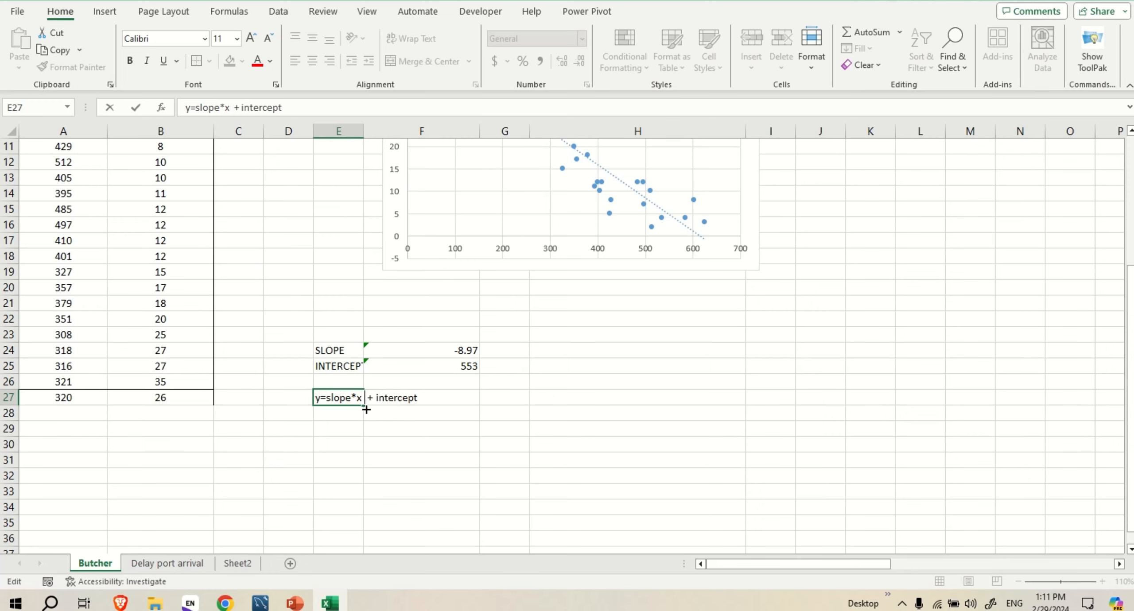
text(slope2)
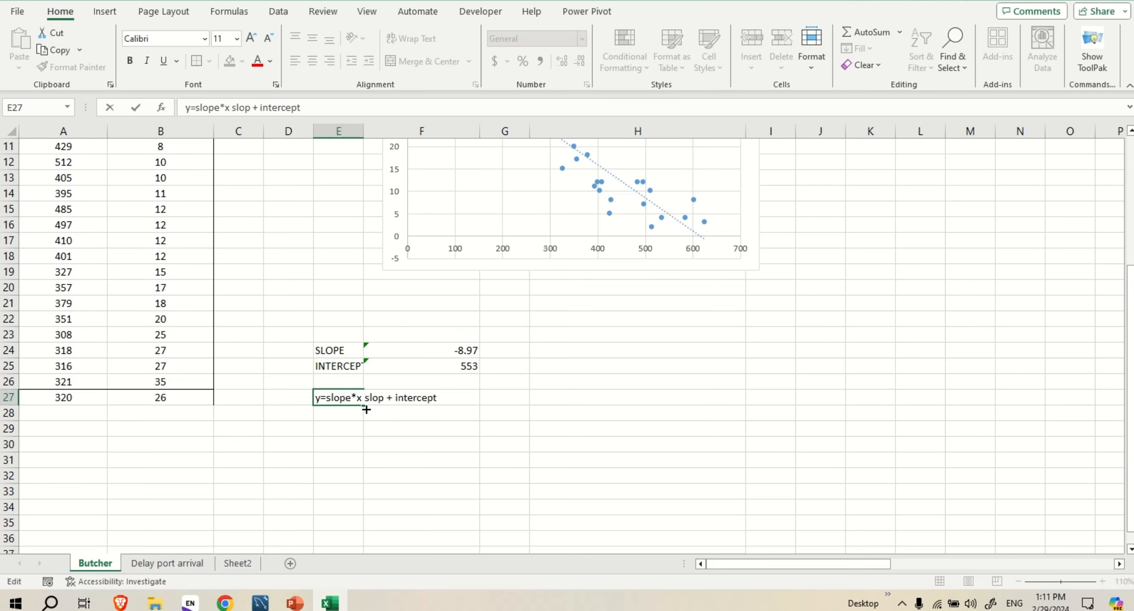
text(*x2)
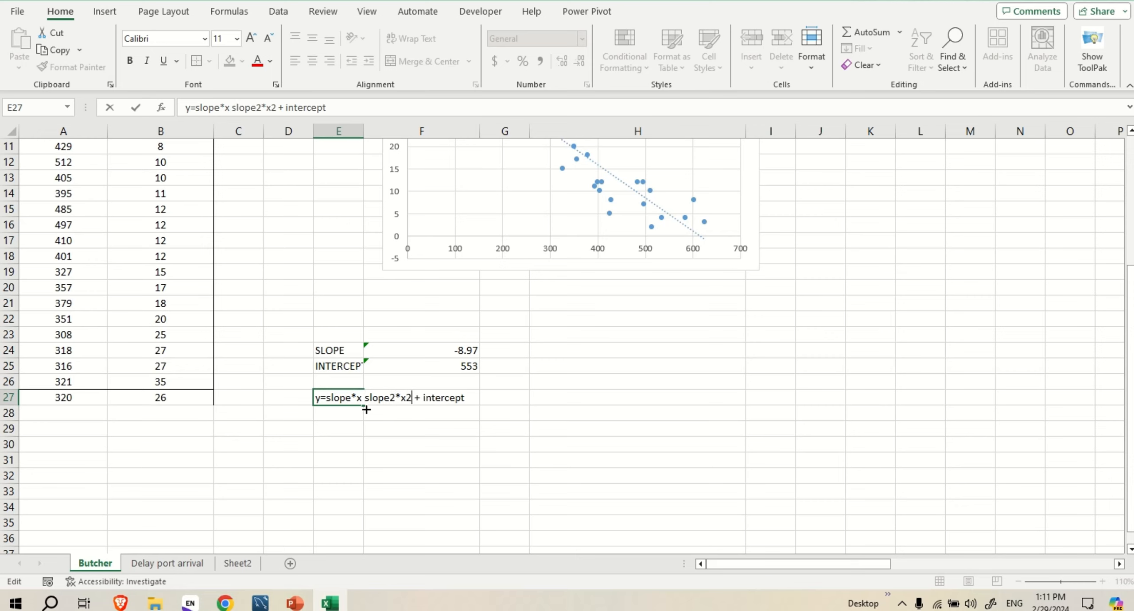
text( +slope)
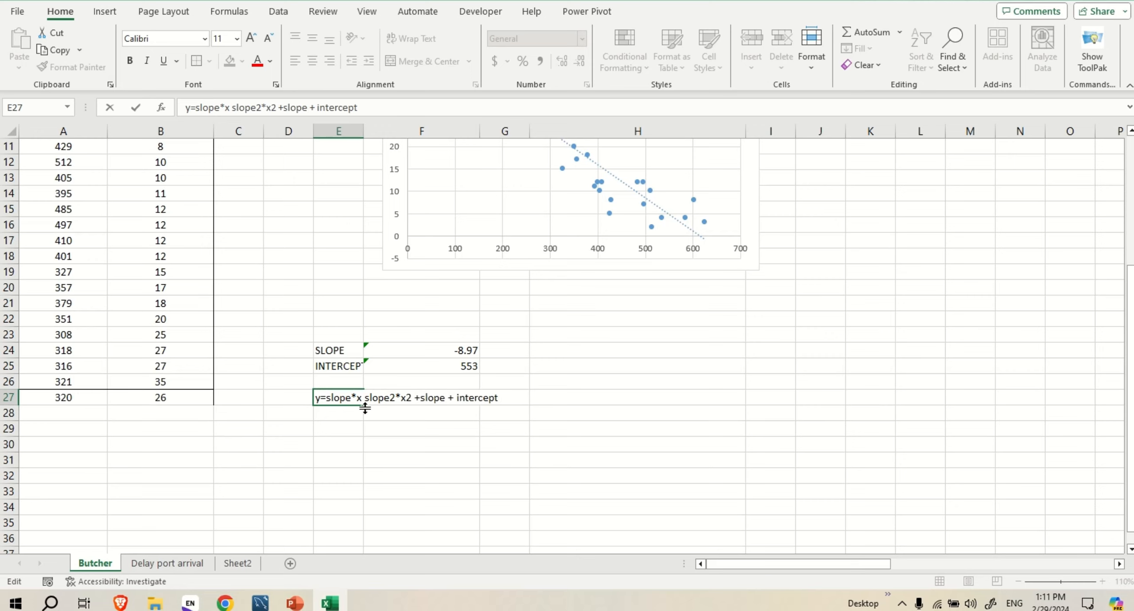
text(*x3)
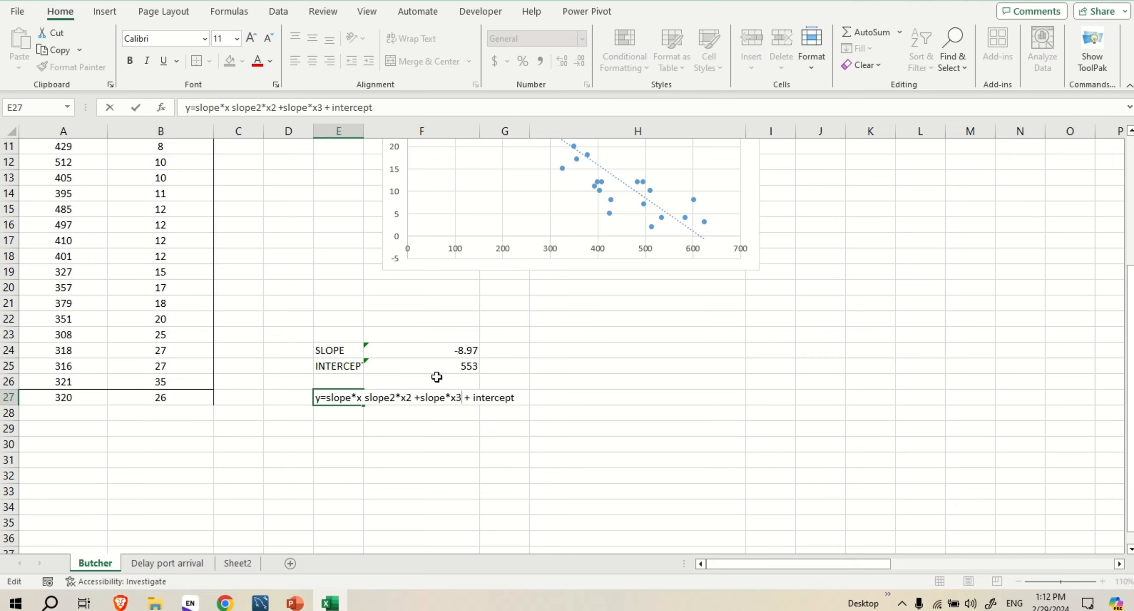
click(365, 399)
text(+)
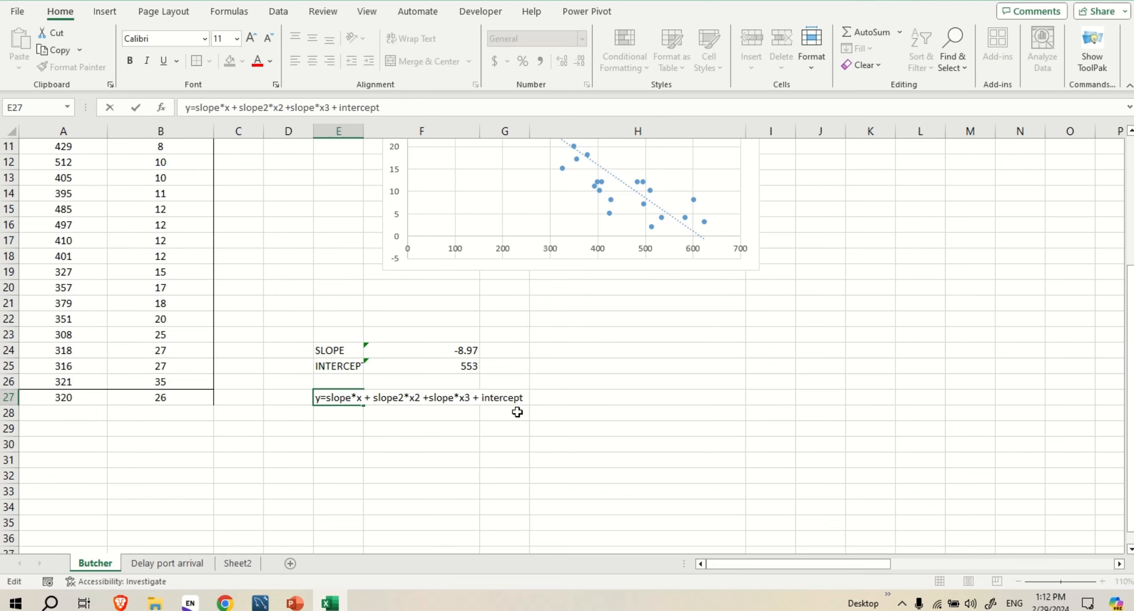
Delete the entire regression equation note from cell E27, leaving the slope and intercept cells in place
drag(320, 395, 548, 394)
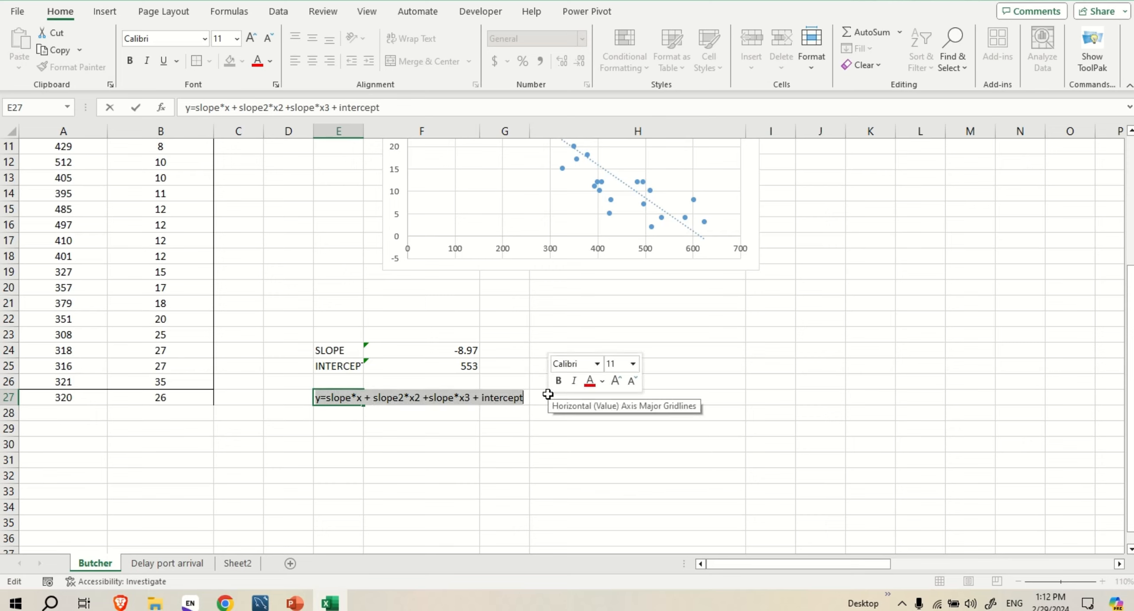
key(BackSpace)
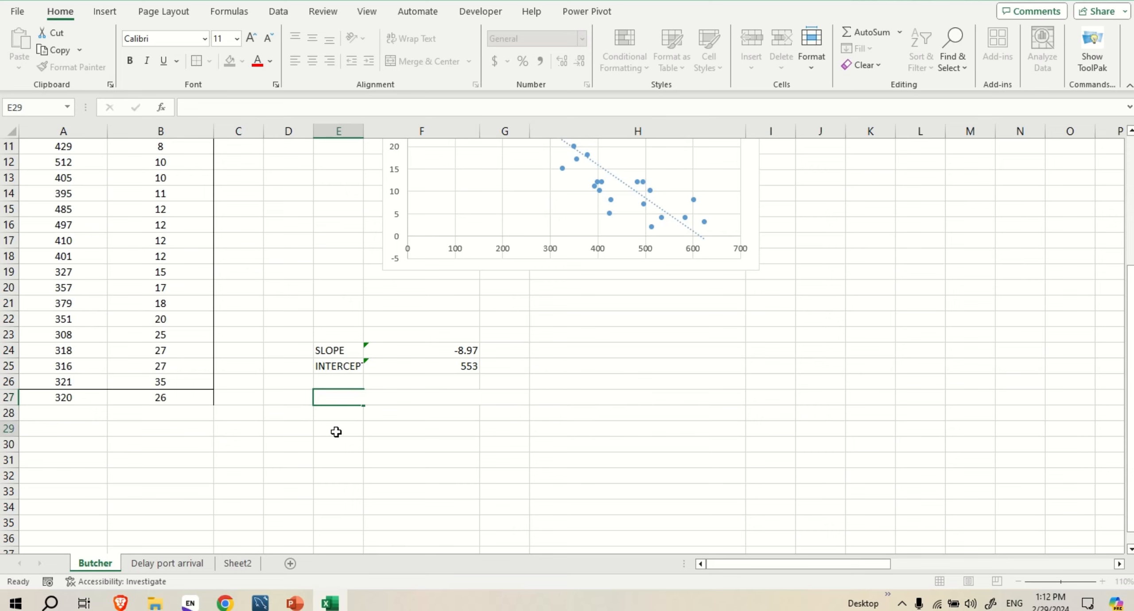